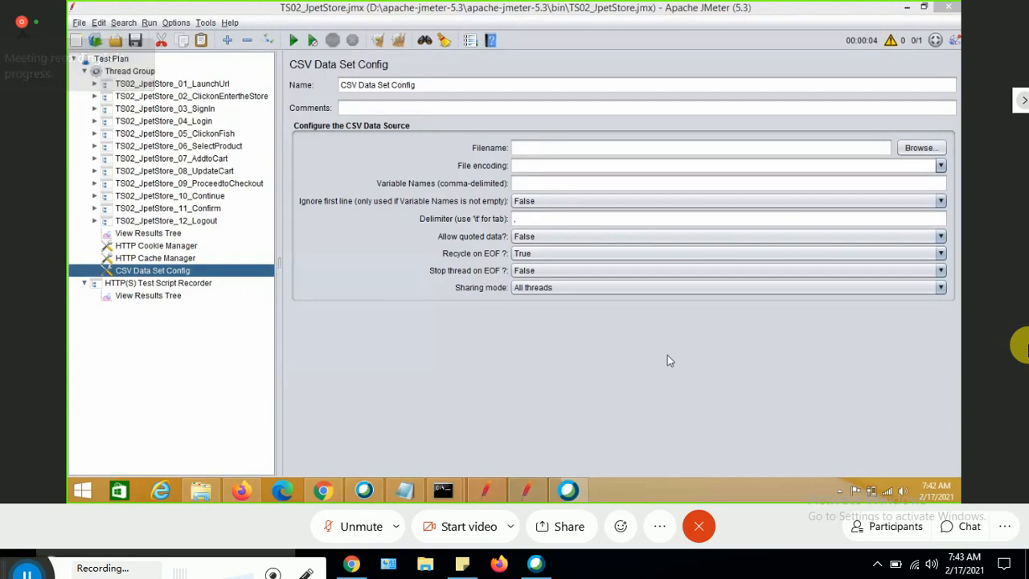
click(666, 65)
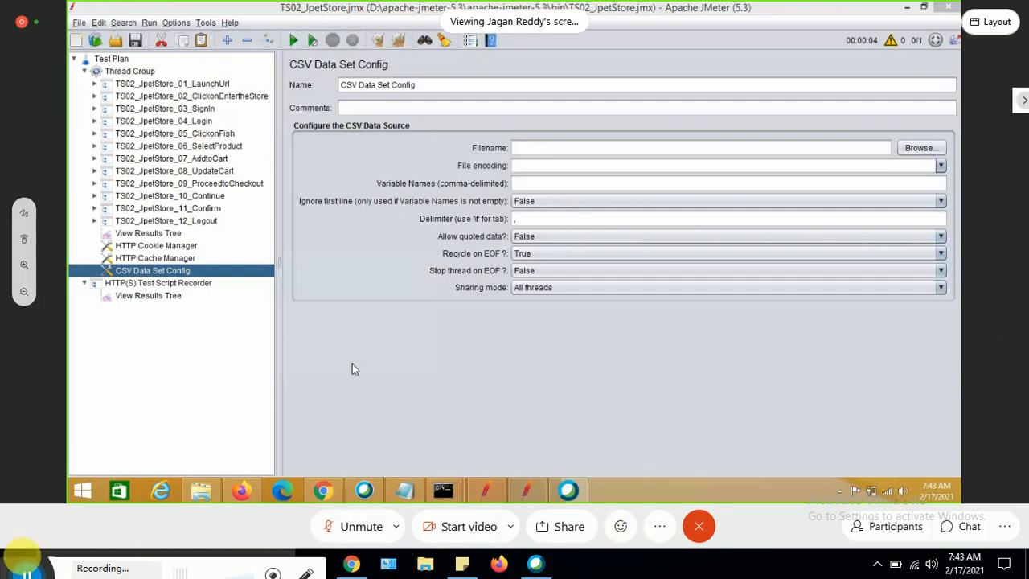
mouse_move(21, 559)
mouse_down()
mouse_move(361, 469)
mouse_move(8, 571)
mouse_up()
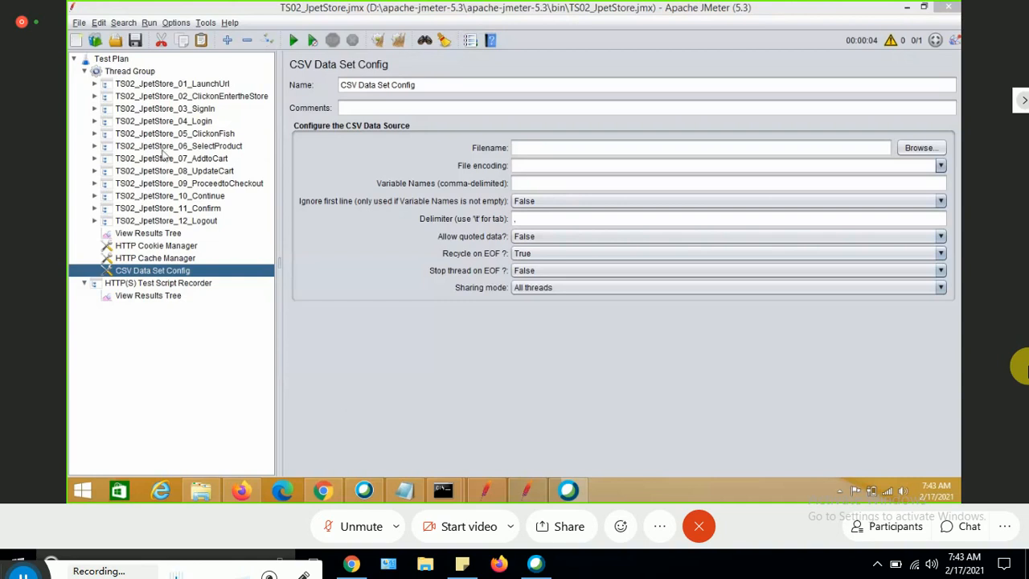
Try to add a CSV Data Set Config element to the Thread Group, reselecting the existing CSV Data Set Config.
right_click(134, 75)
mouse_move(160, 81)
mouse_move(393, 193)
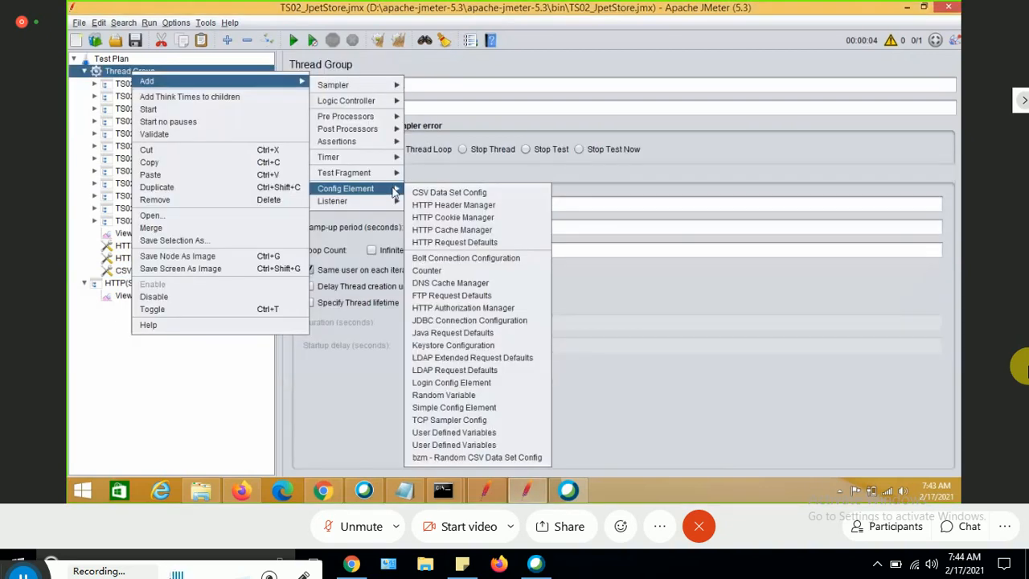
click(455, 192)
click(162, 272)
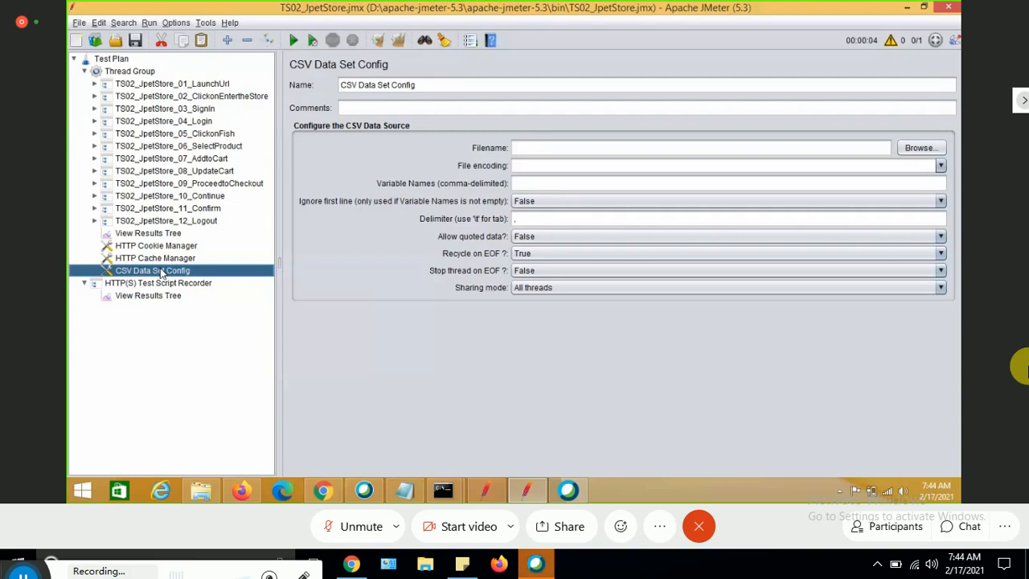
Switch to File Explorer, go to the outer apache-jmeter-5.3 folder on drive D and create a new folder.
click(201, 491)
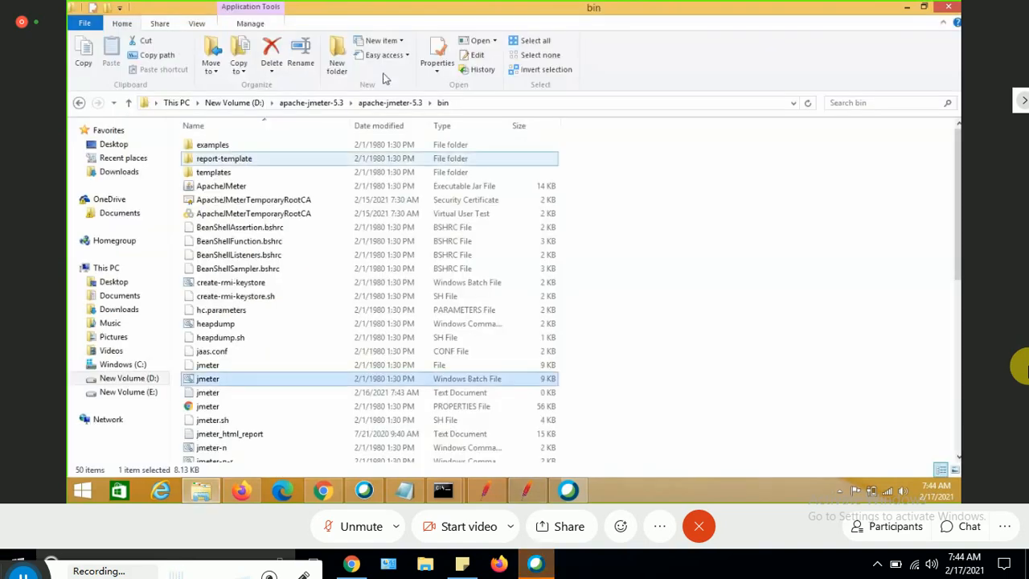
click(309, 105)
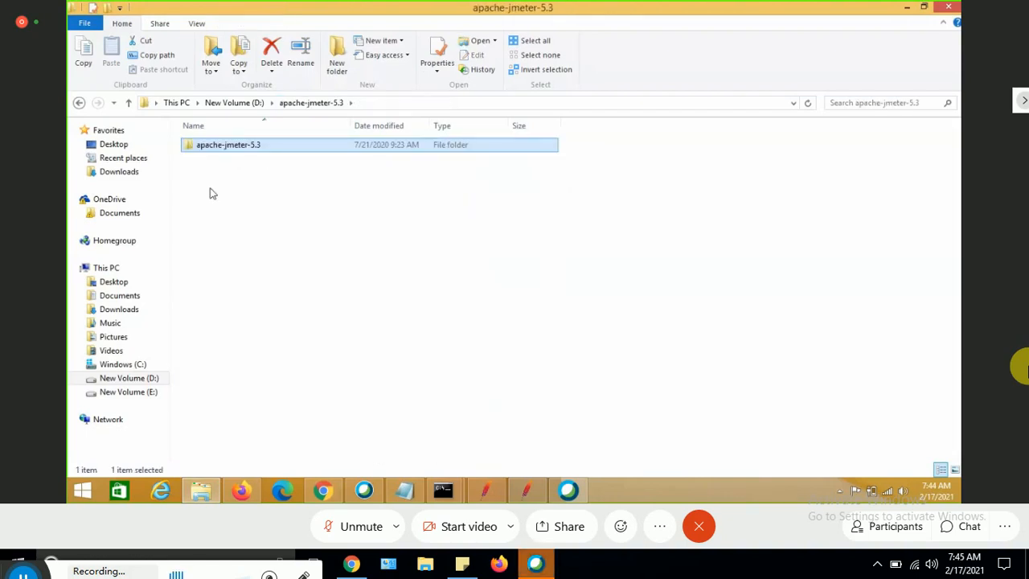
right_click(210, 189)
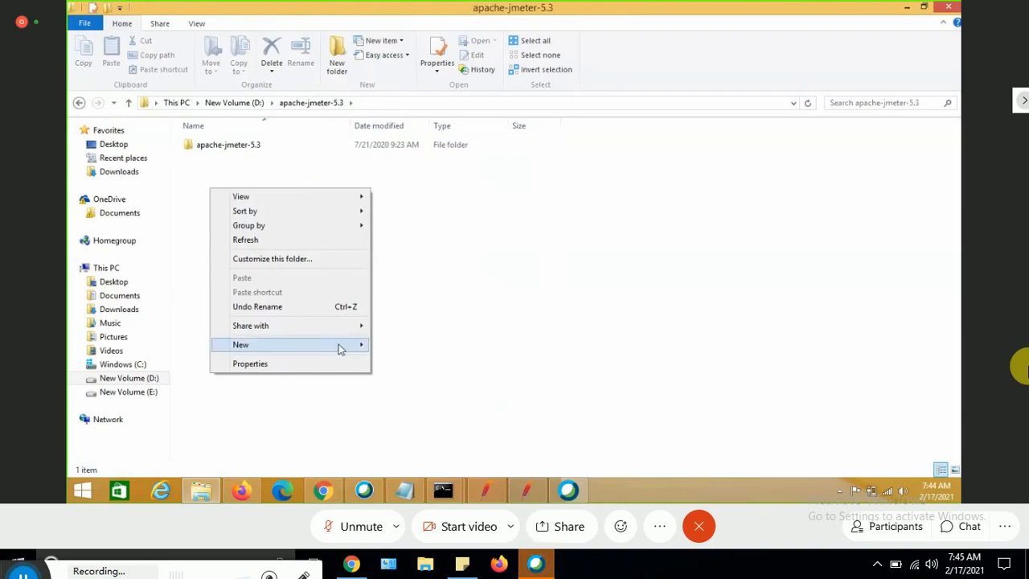
click(338, 343)
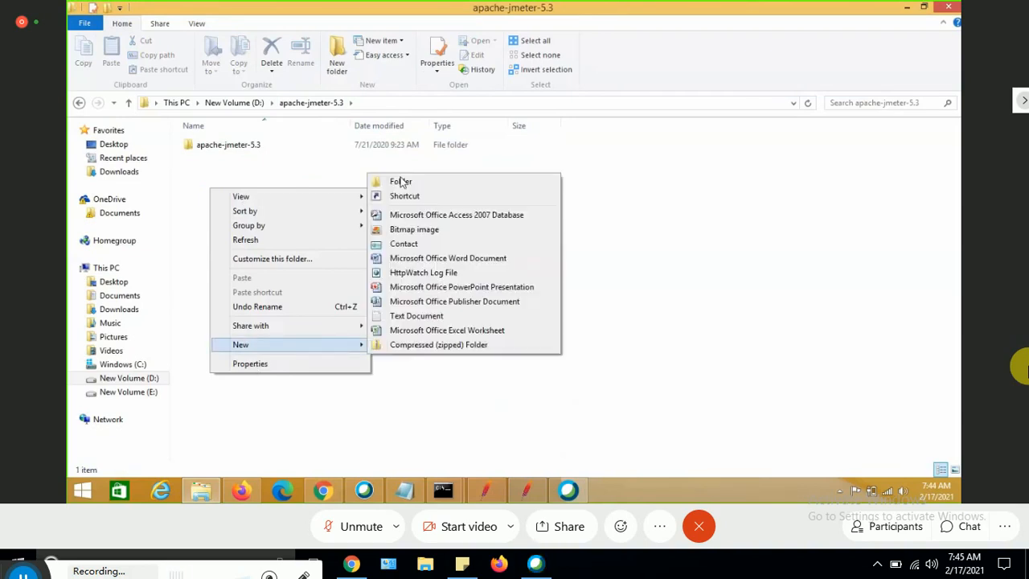
click(401, 183)
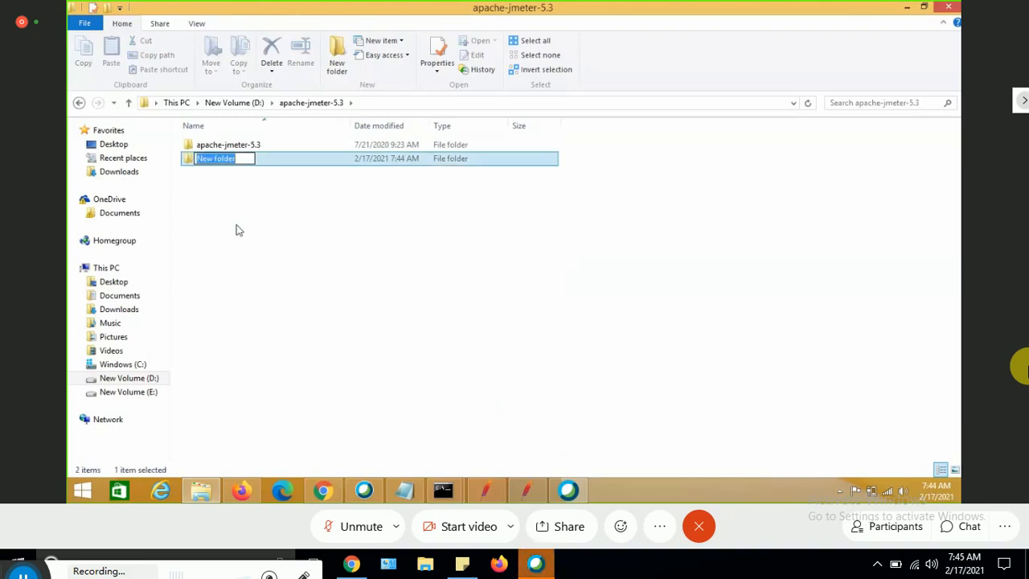
Name the new folder JPetStore_Testdata.
text(T)
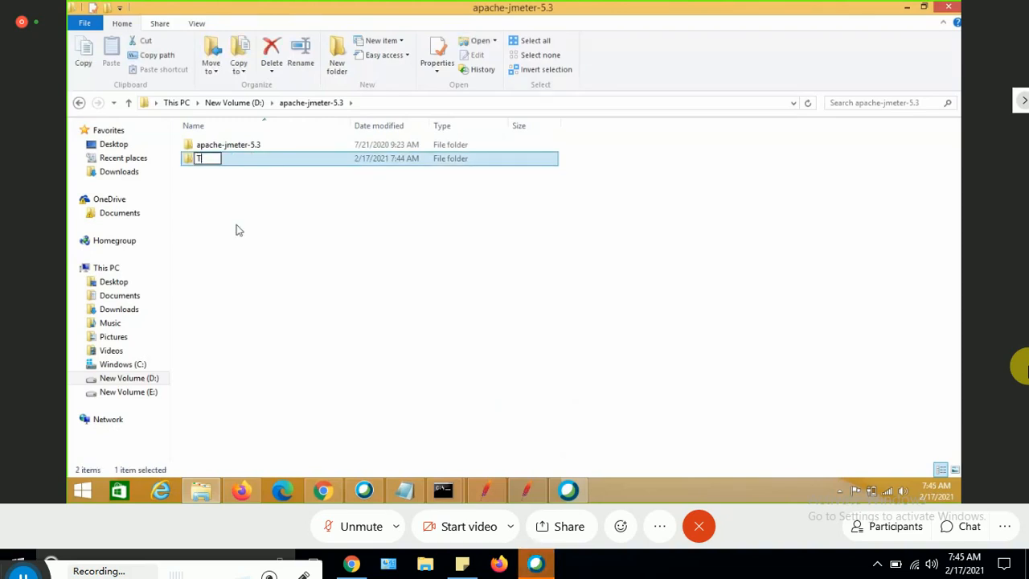
text(estDa)
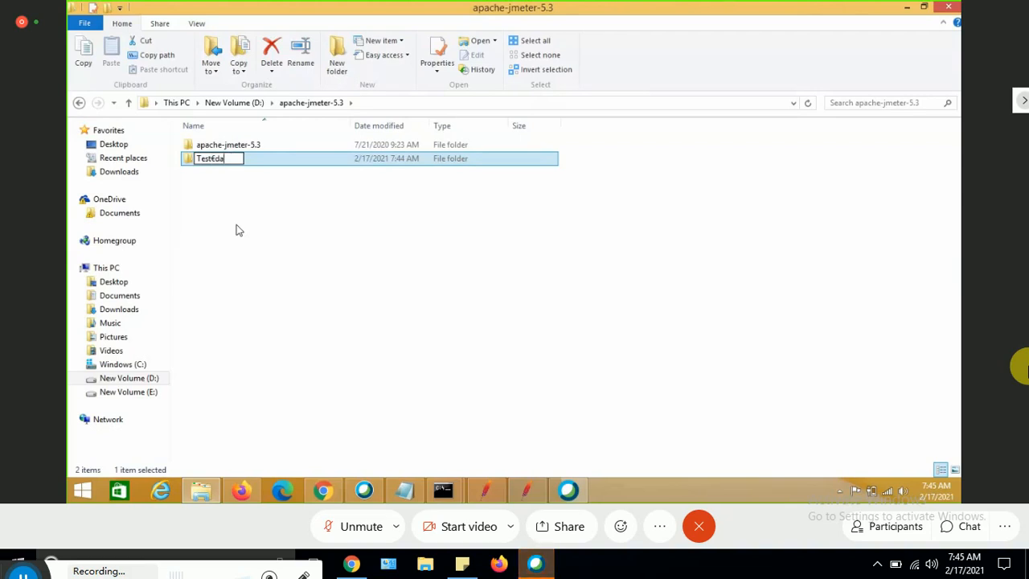
key(BackSpace)
key(BackSpace)
text(data)
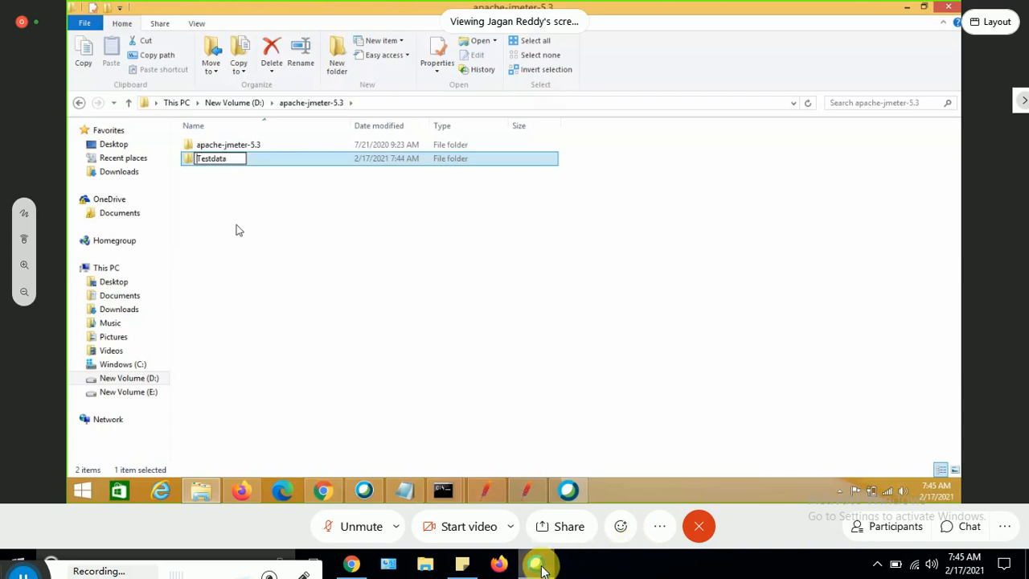
text(J)
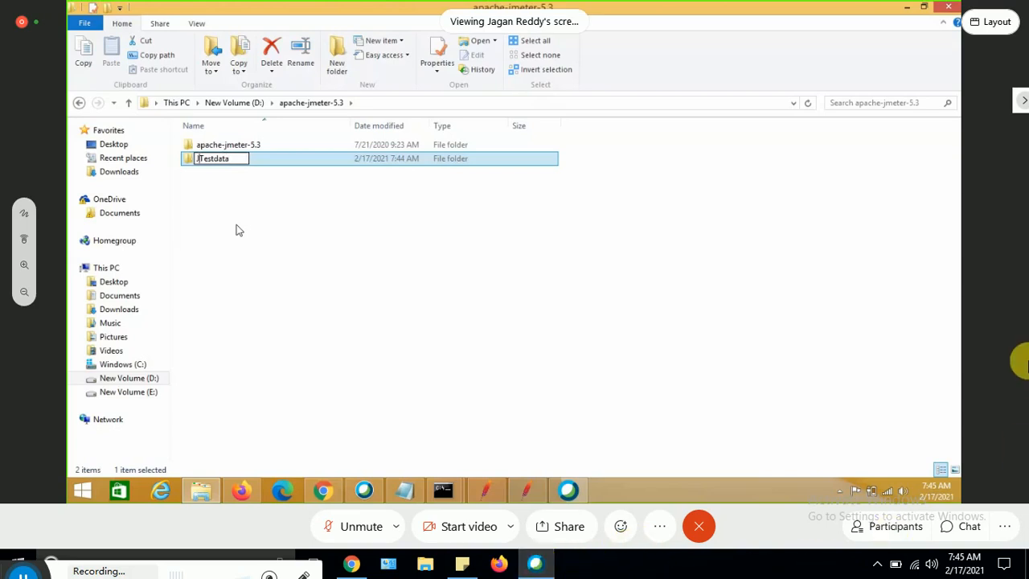
text(PetStore)
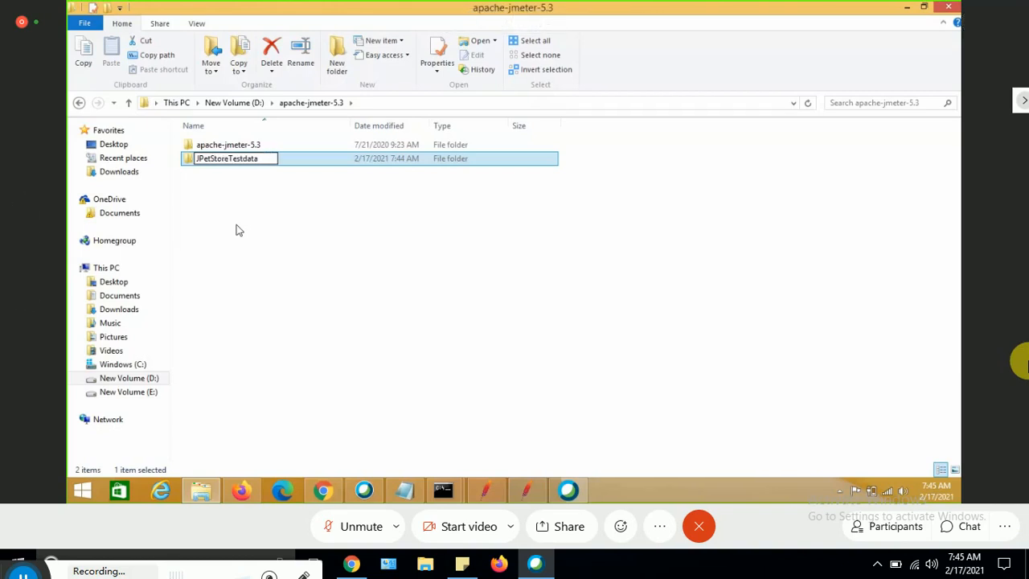
text(_)
click(277, 263)
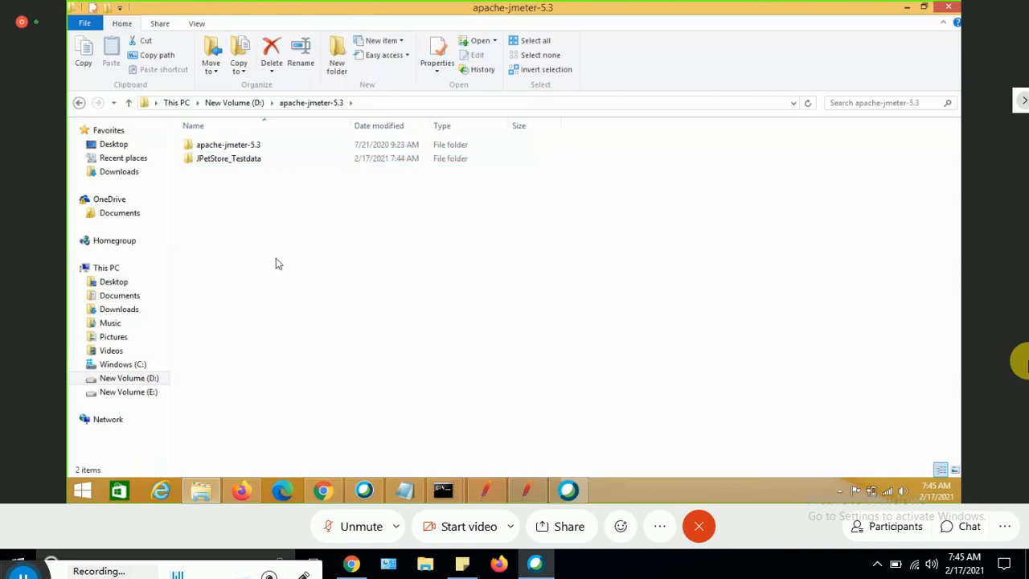
Inside JPetStore_Testdata, create a new text document named TestData.
double_click(228, 166)
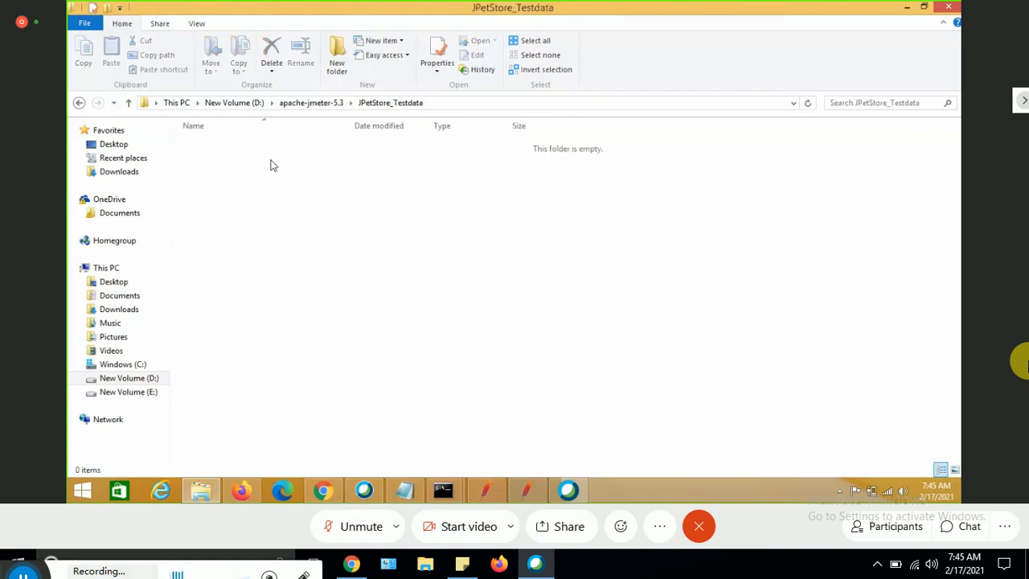
right_click(271, 162)
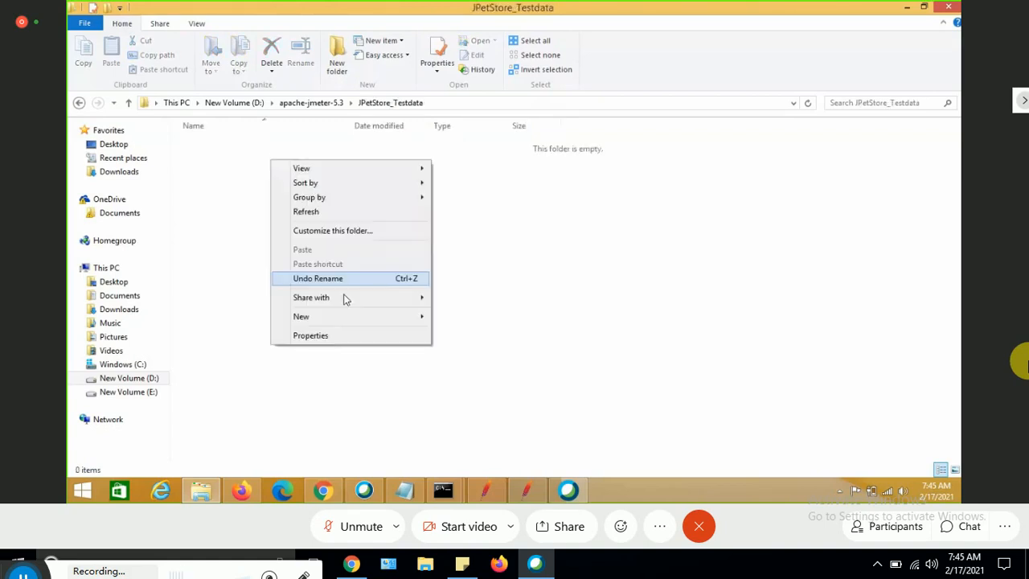
mouse_move(378, 316)
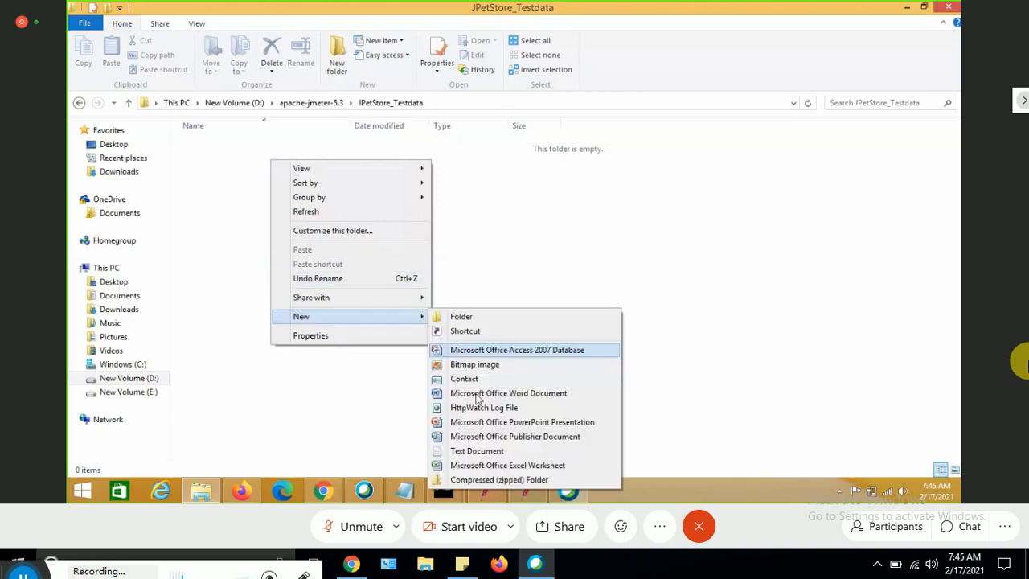
click(479, 452)
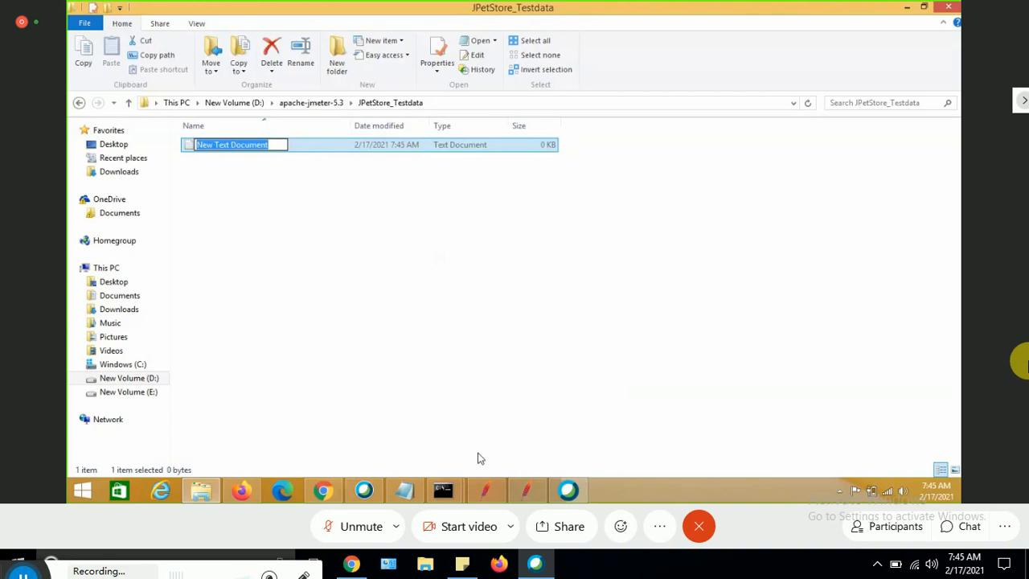
text(Test)
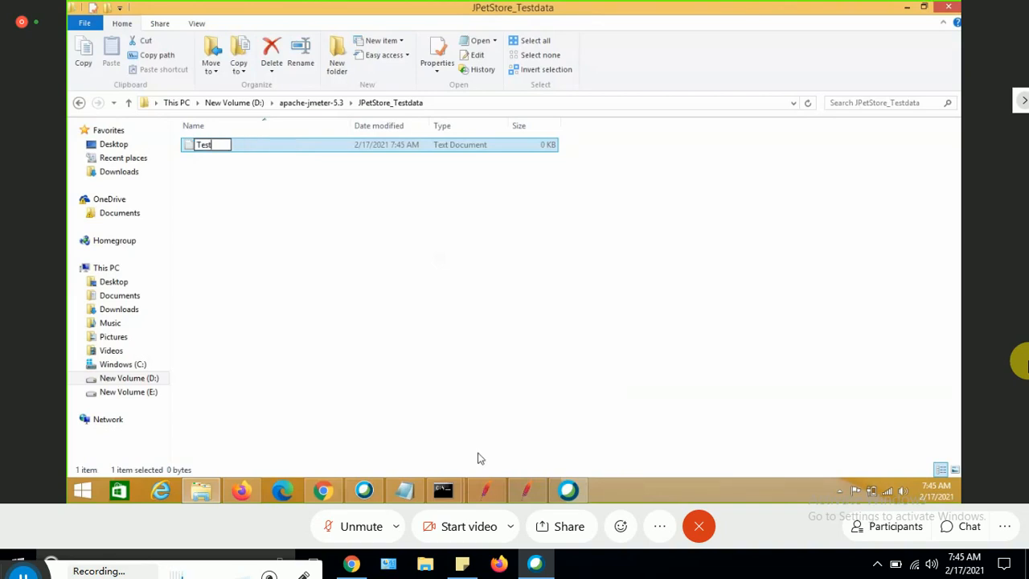
text(Data)
click(297, 279)
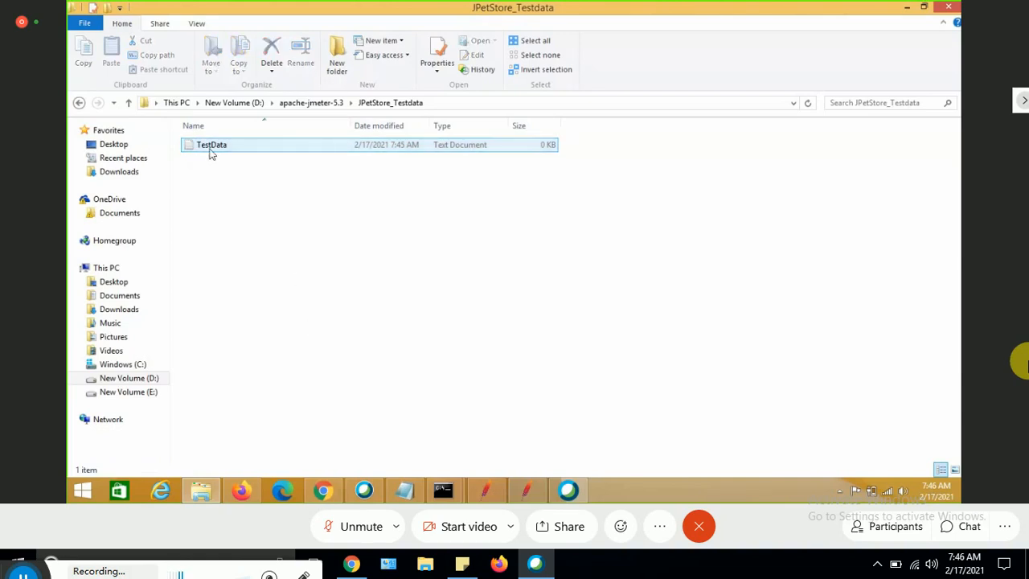
Open TestData in Notepad and enter the header line P_Username,P_Password.
double_click(210, 153)
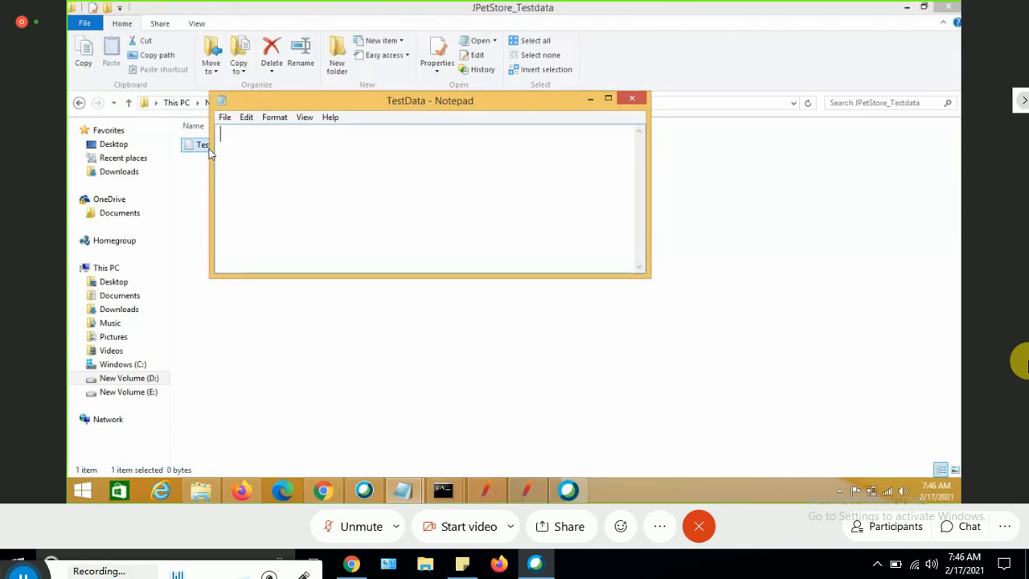
text(P_User)
text(name)
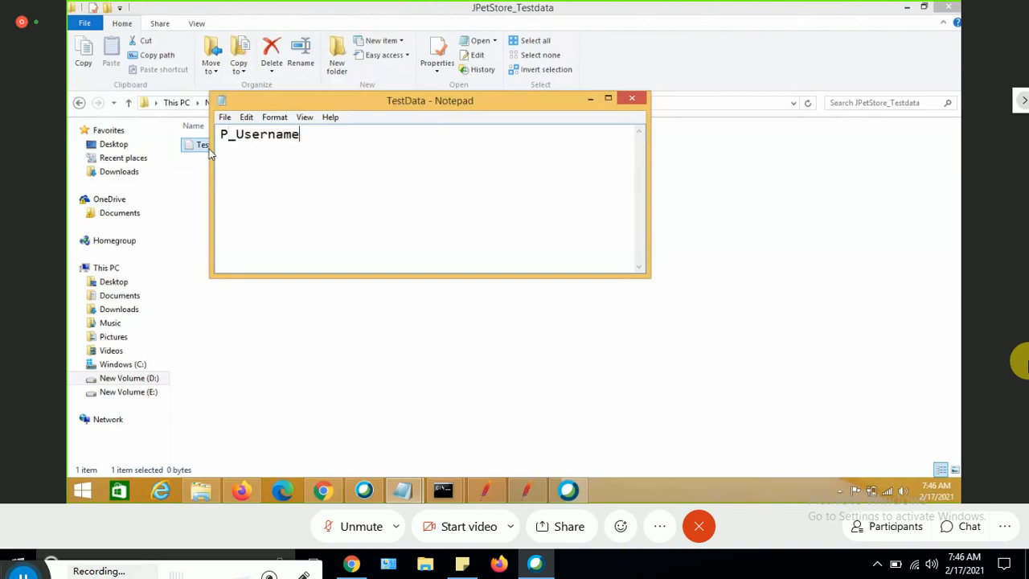
text(,P_Password)
key(Return)
Add a data line with the test account's username and password separated by a comma.
text(j)
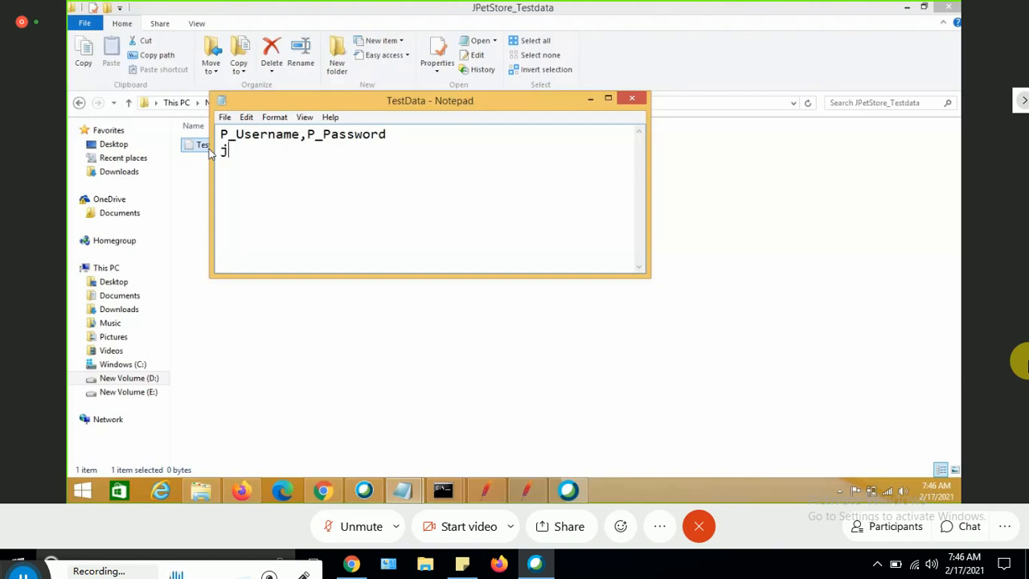
text(ojo,bean)
Close Notepad, saving the TestData file.
key(ctrl+a)
key(Left)
key(ctrl+a)
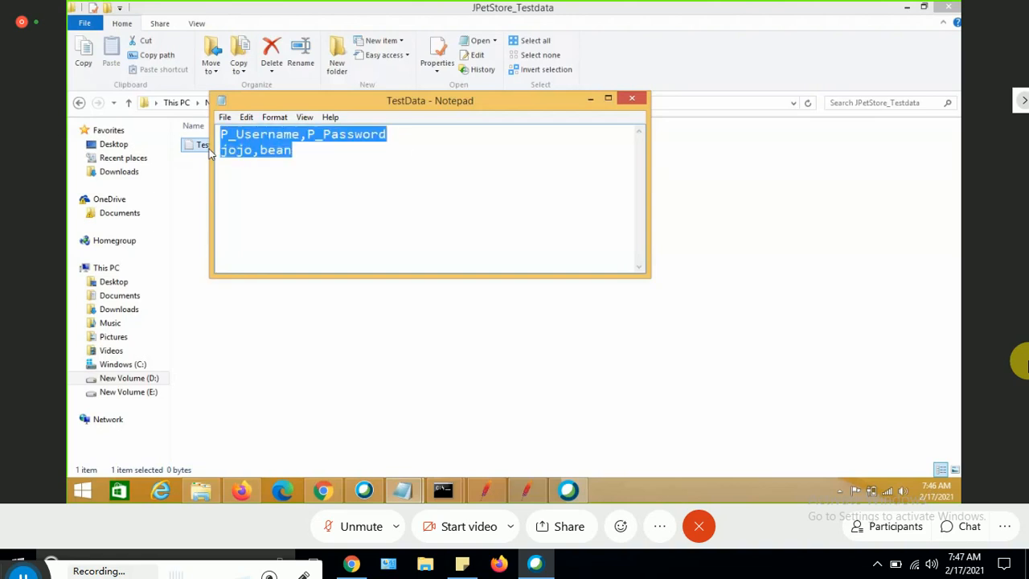
click(631, 100)
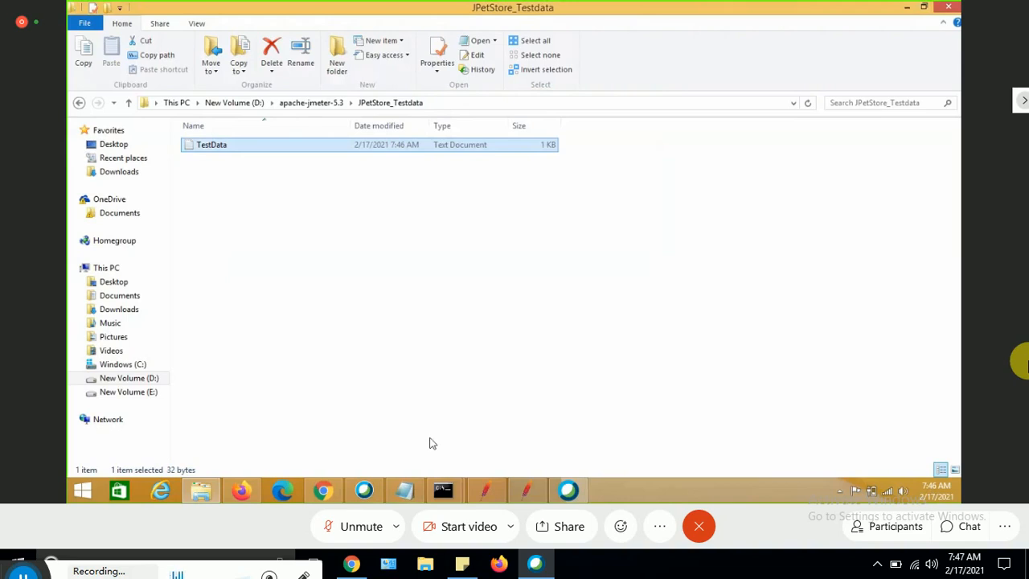
Switch to JMeter and set the CSV Data Set Config filename by browsing to TestData.txt in the JPetStore_Testdata folder.
click(527, 490)
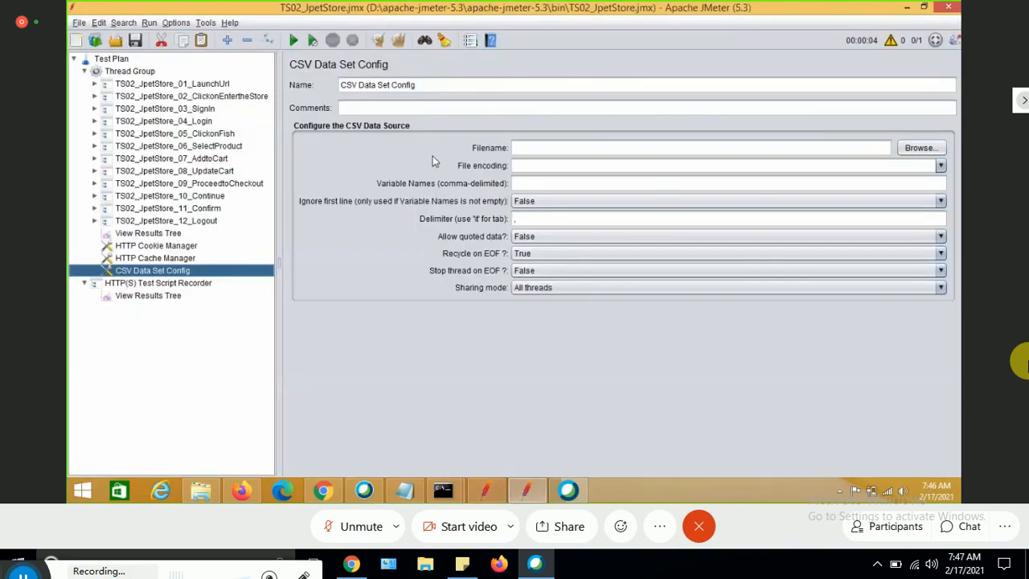
click(922, 148)
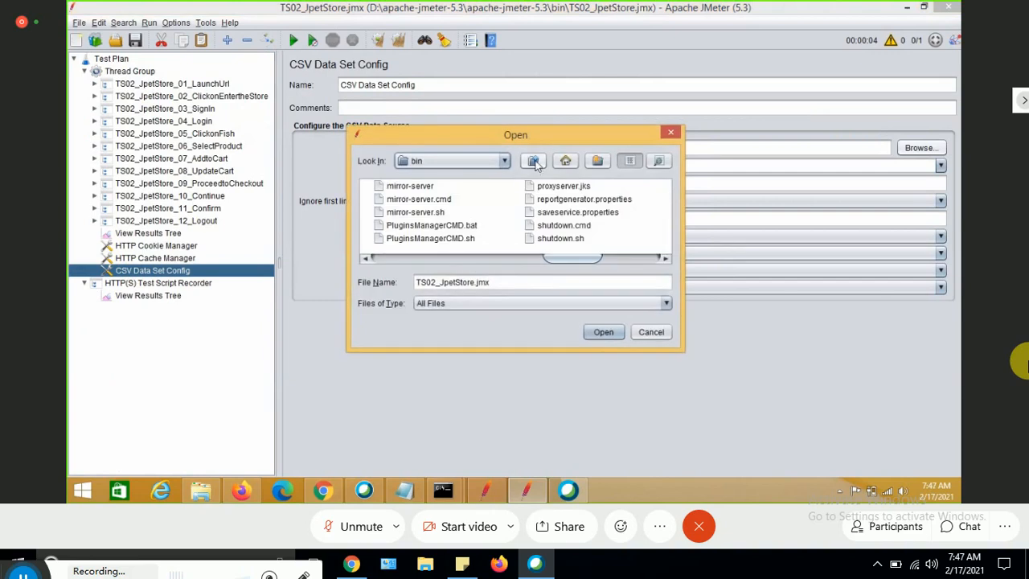
click(534, 161)
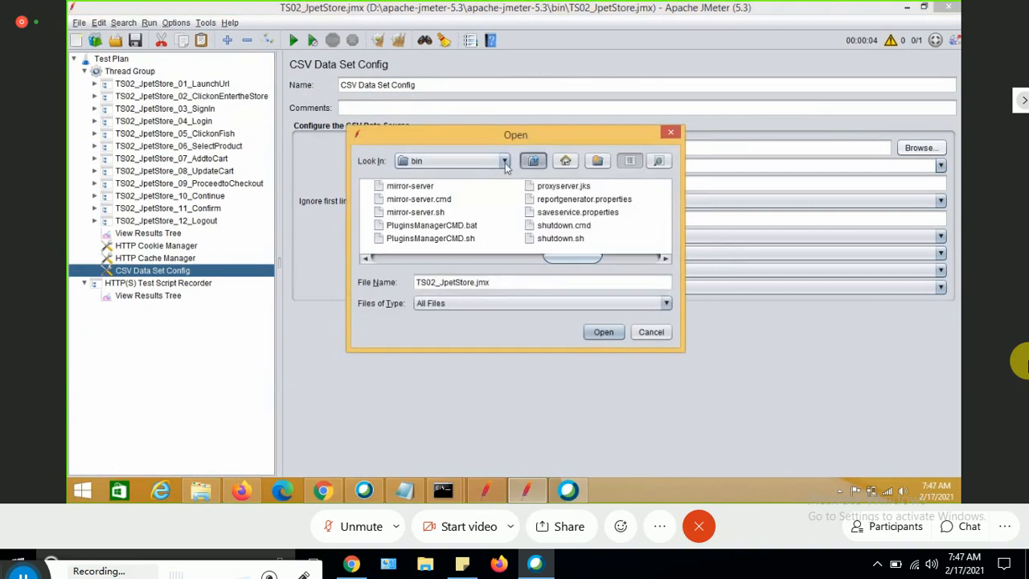
click(506, 164)
click(568, 233)
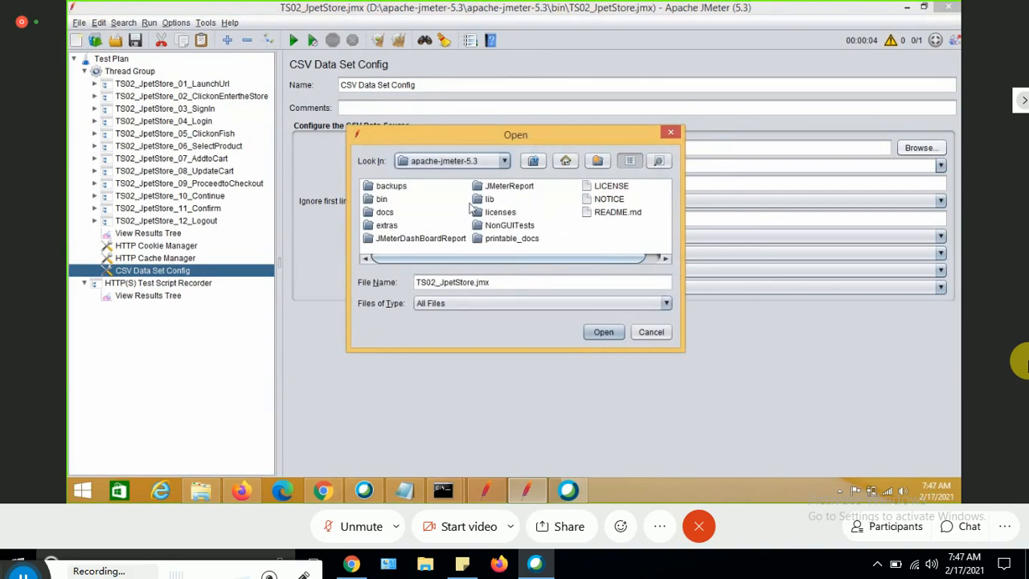
click(504, 162)
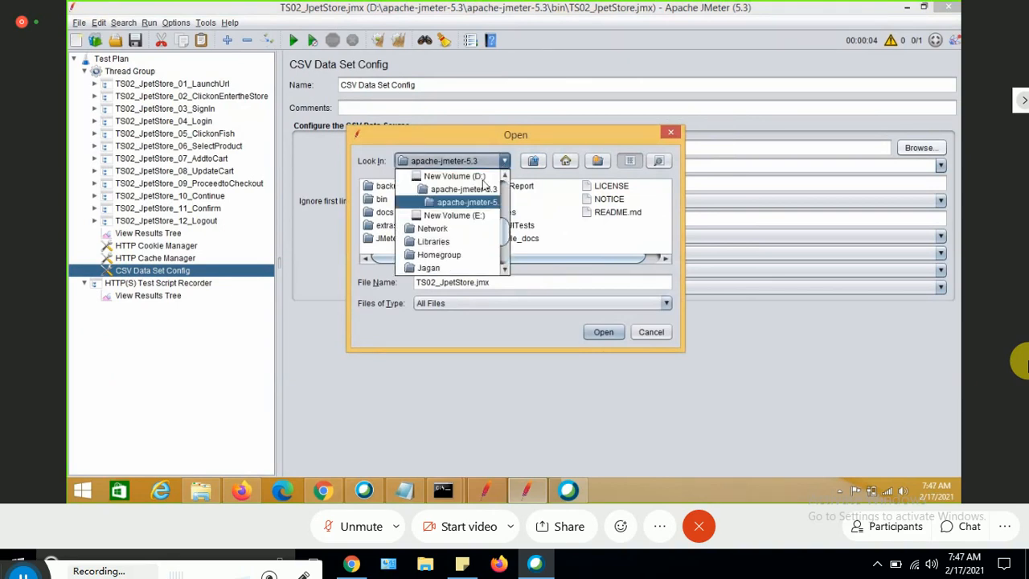
click(472, 191)
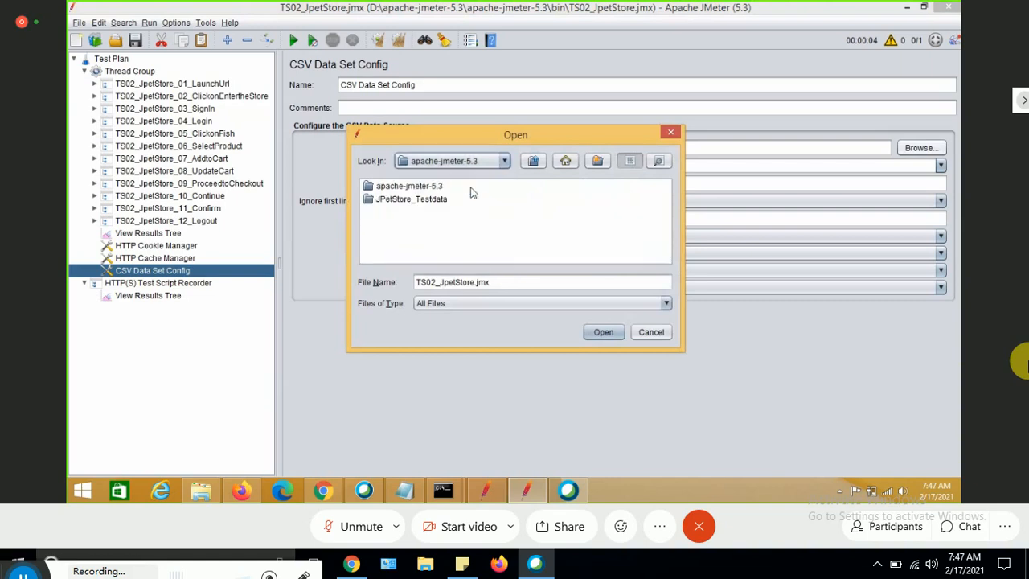
click(416, 203)
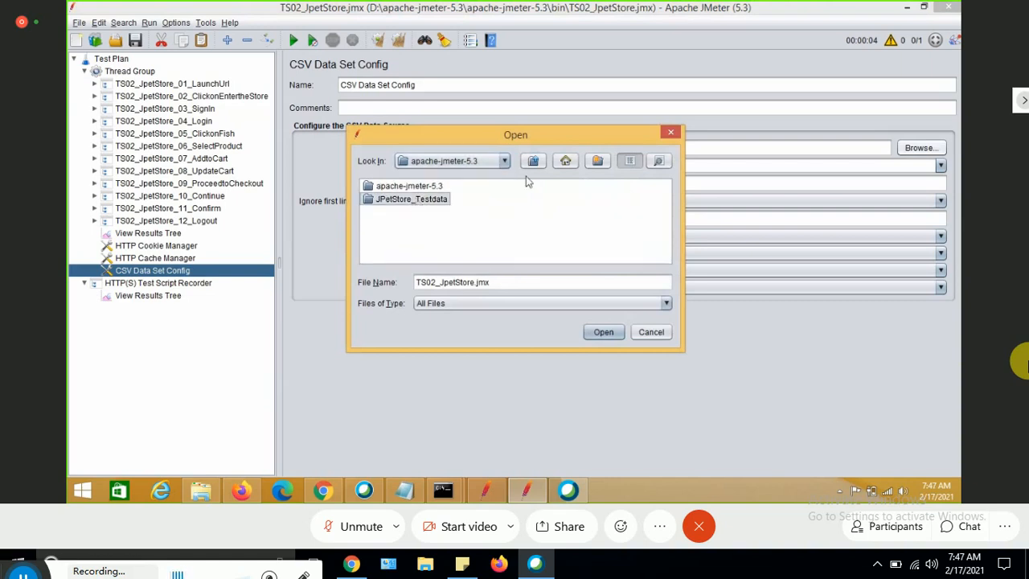
double_click(414, 201)
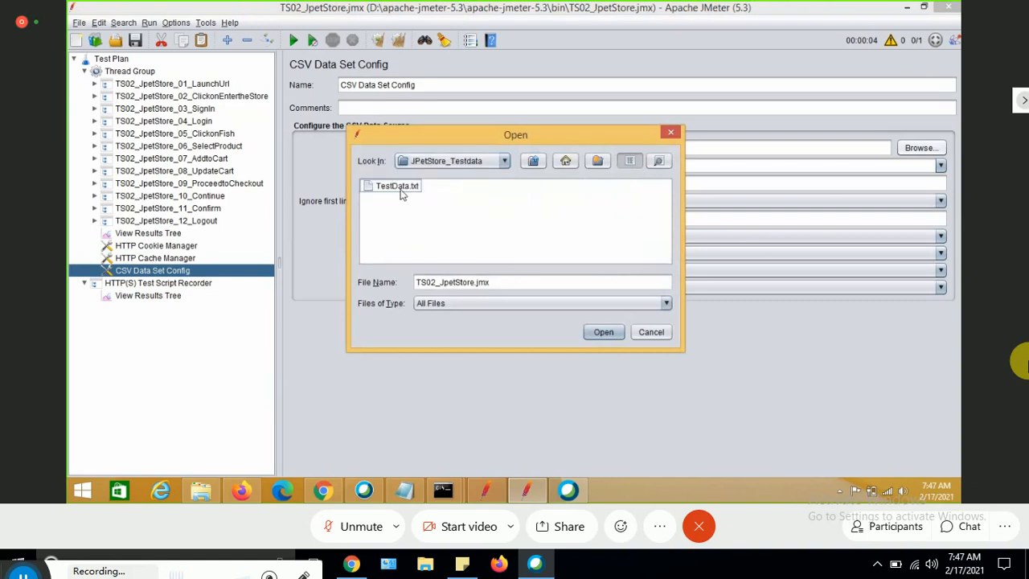
click(400, 188)
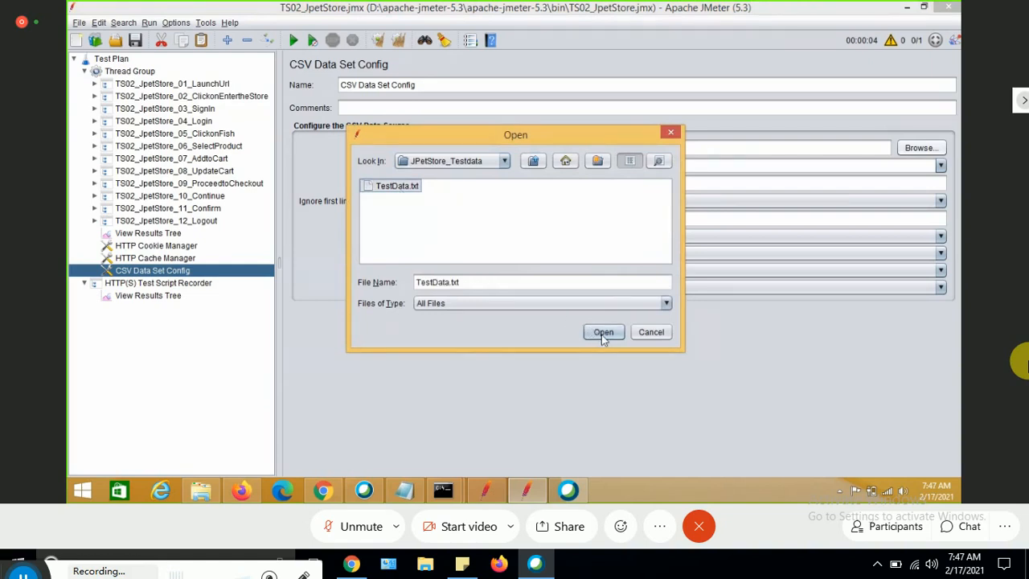
click(603, 332)
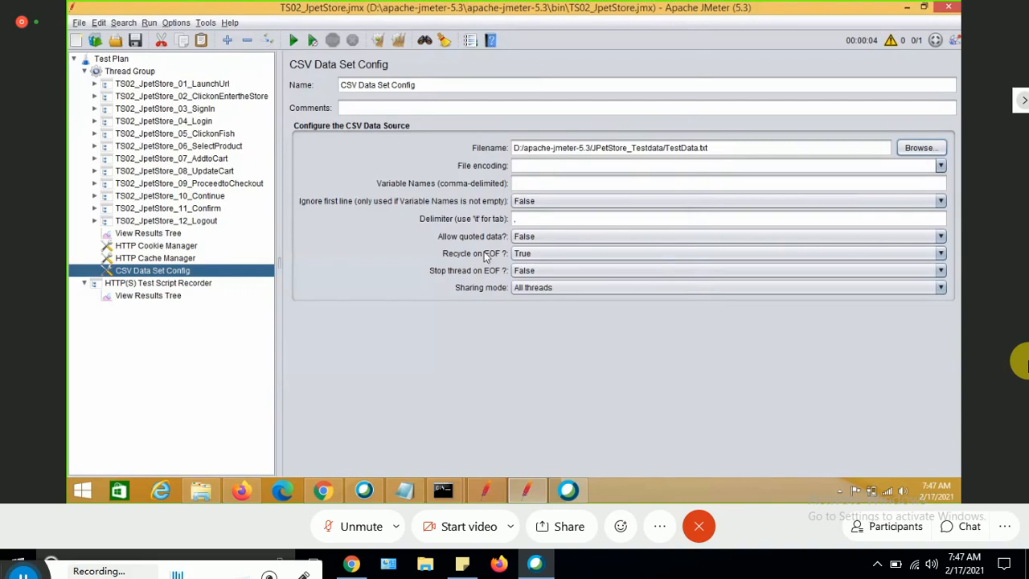
Set the CSV Data Set Config variable names to P_Username,P_Password.
click(523, 182)
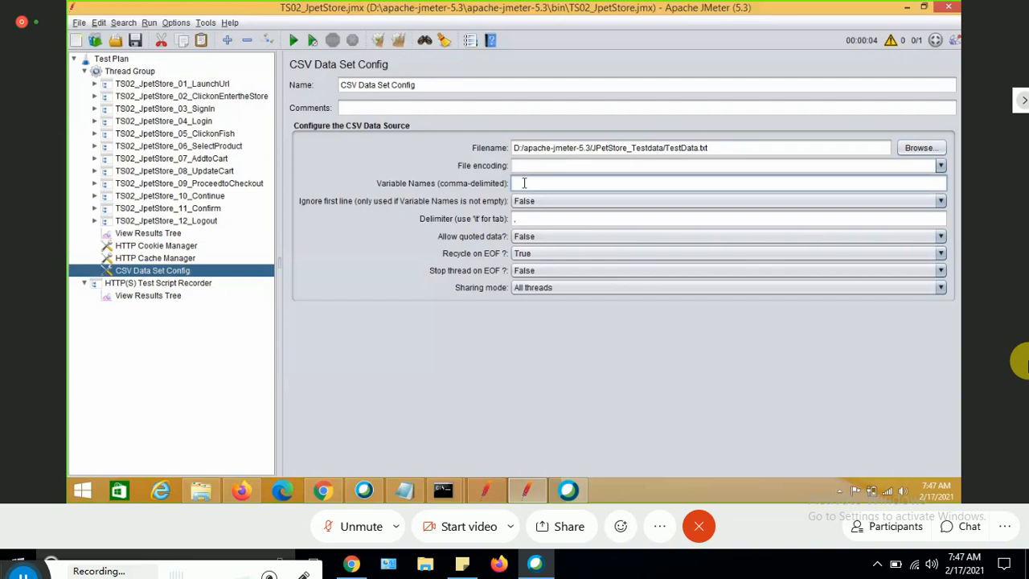
text(P_Username,P_Password)
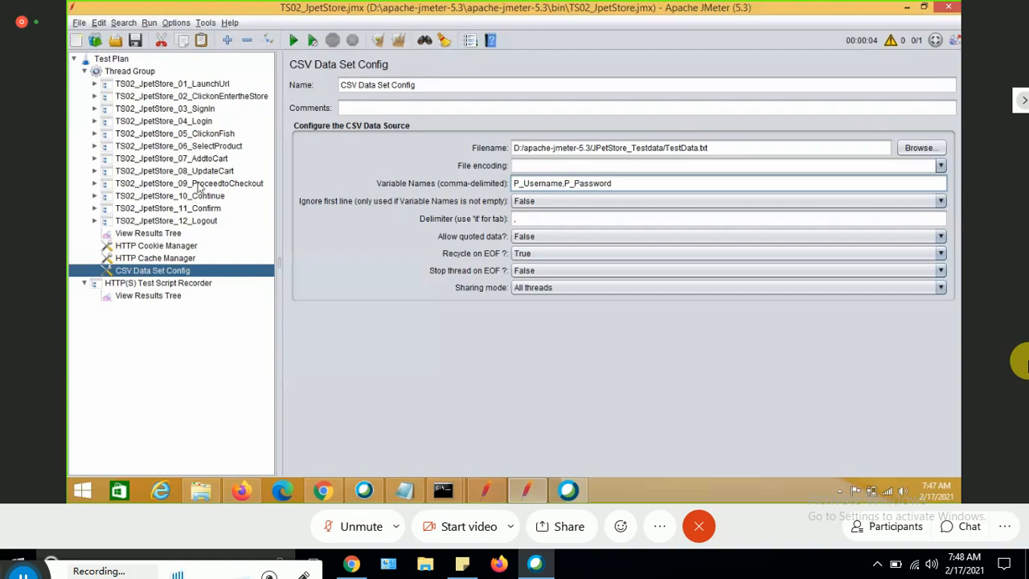
In the Login step's /actions/Account.action-33 request, replace the username parameter value with ${P_Username}.
click(94, 120)
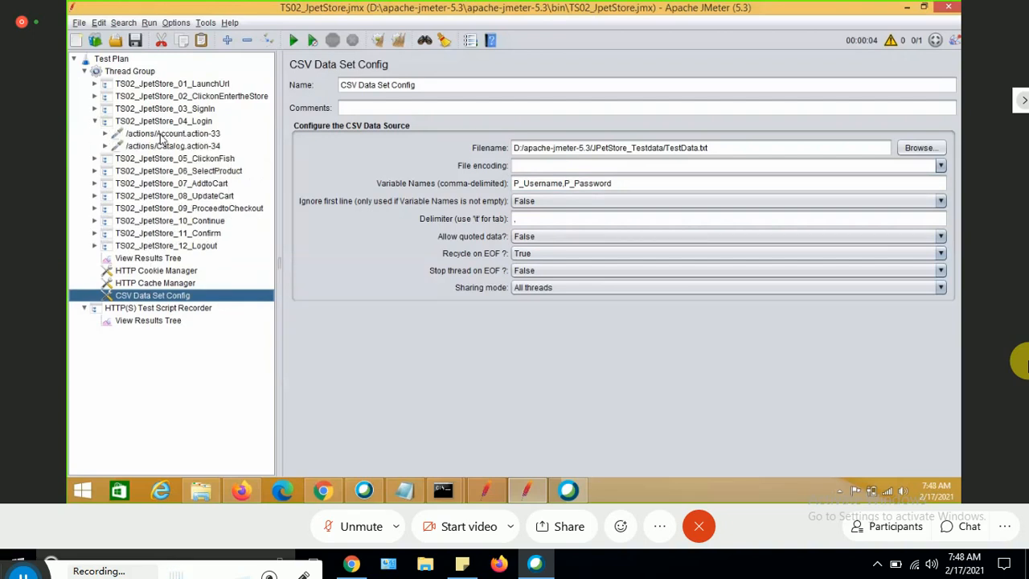
click(161, 133)
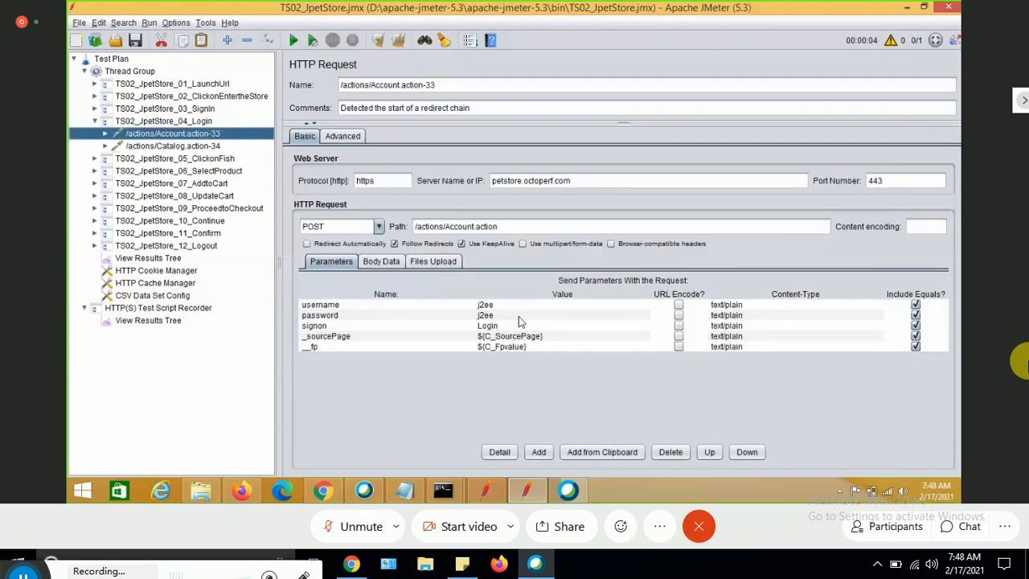
click(507, 304)
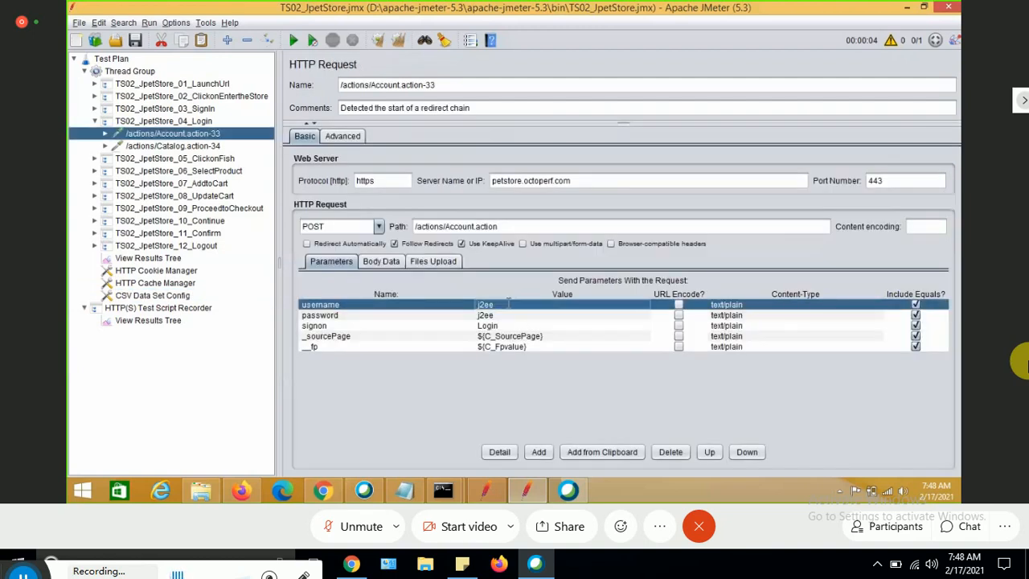
double_click(508, 304)
key(BackSpace)
key(BackSpace)
key(BackSpace)
key(BackSpace)
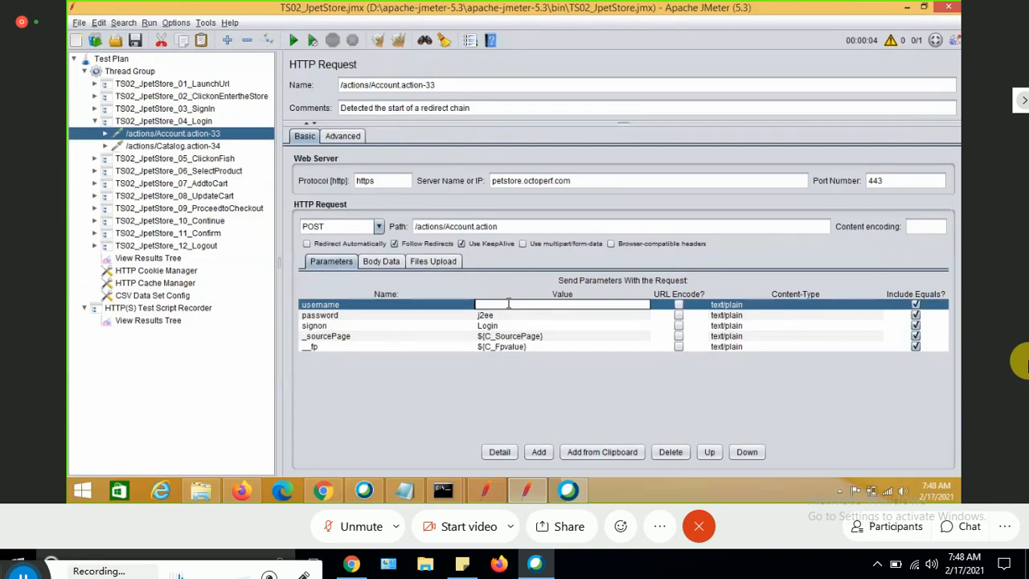
text(${P_Username})
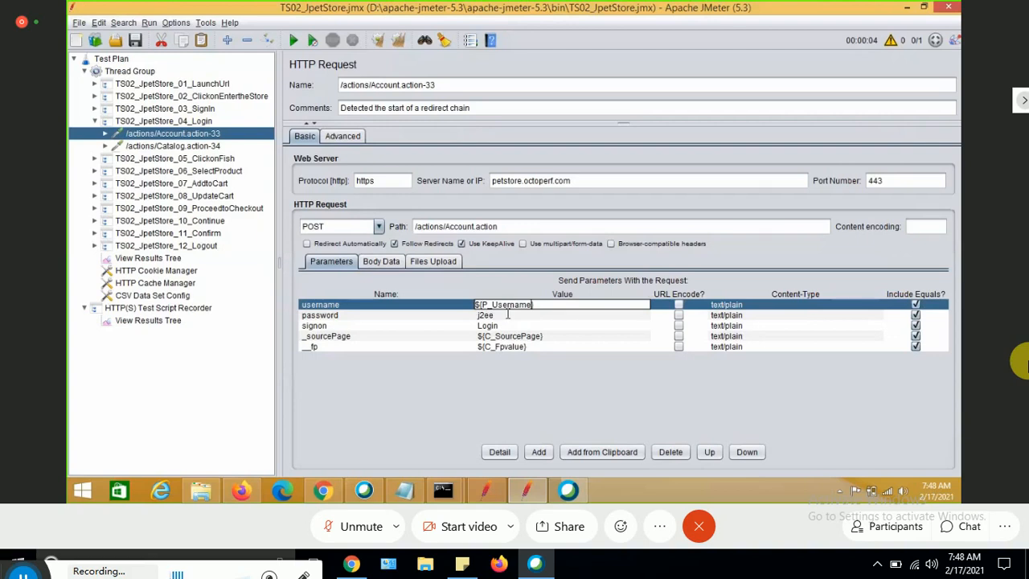
Replace the password parameter value in the same request with ${P_Password}.
click(507, 314)
key(BackSpace)
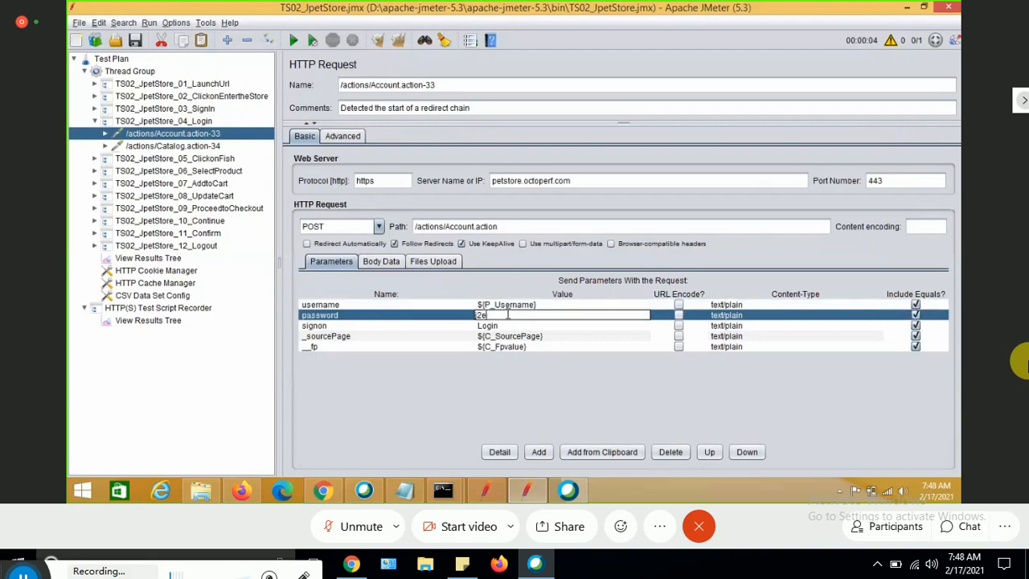
key(BackSpace)
key(BackSpace)
text(${}P_Password)
click(537, 324)
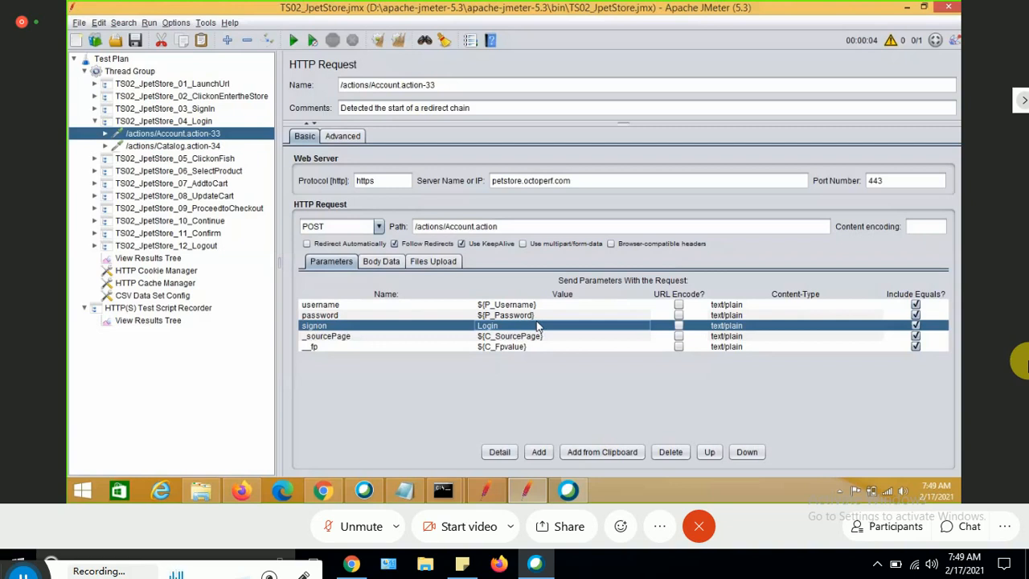
In the CSV Data Set Config, set Ignore first line to True.
click(153, 296)
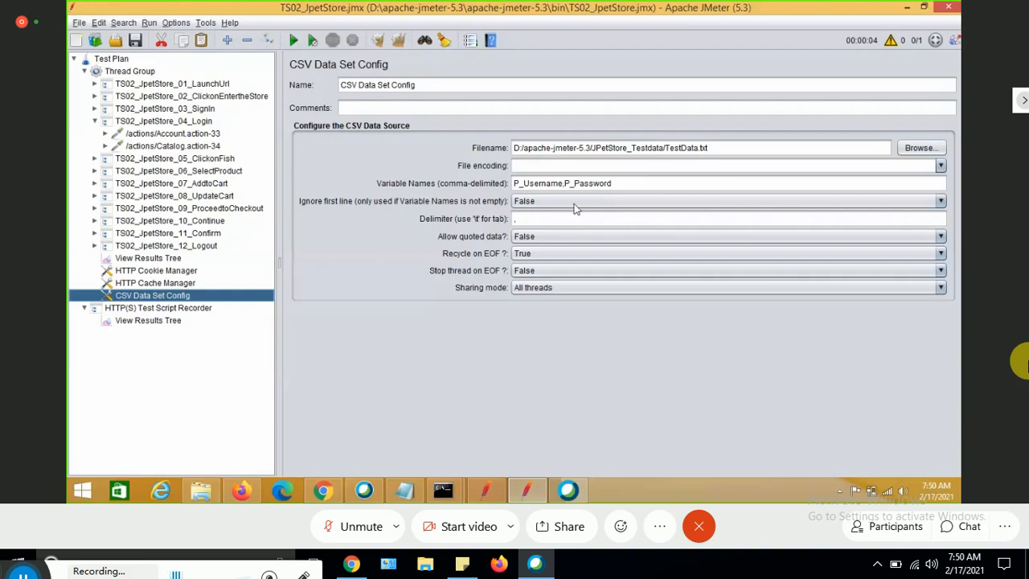
click(544, 201)
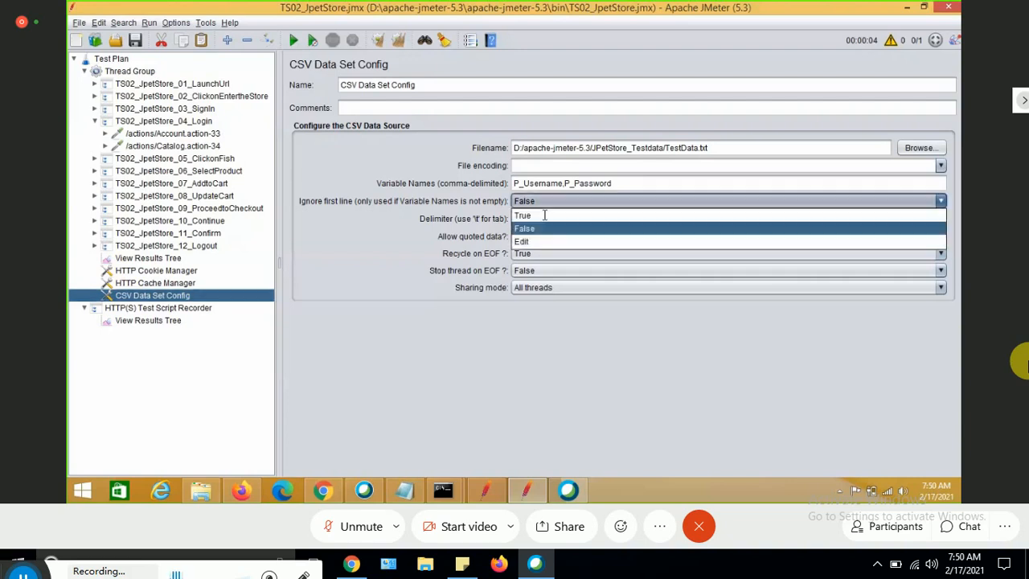
click(544, 215)
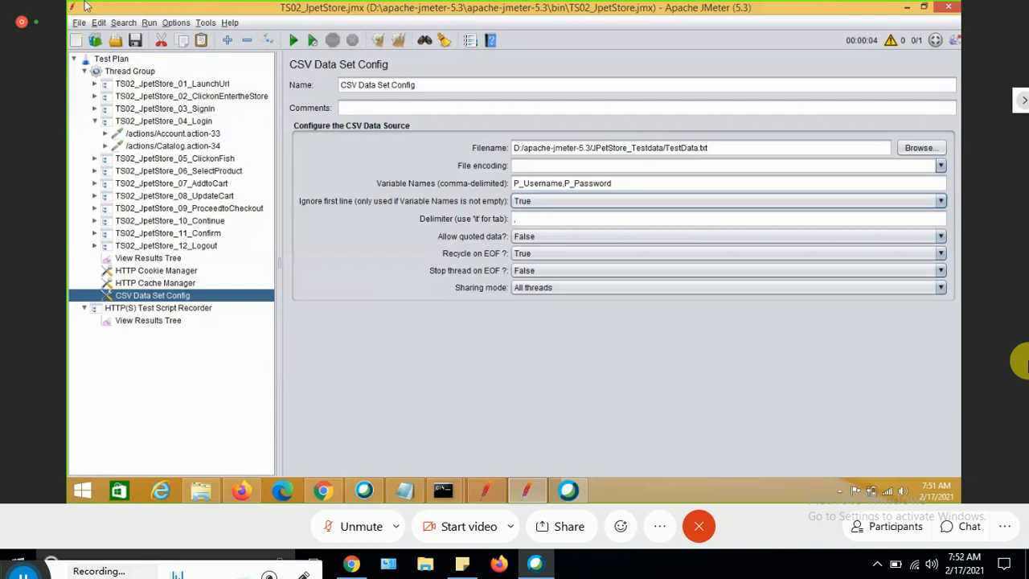
Add a Debug Sampler to the Thread Group.
click(119, 74)
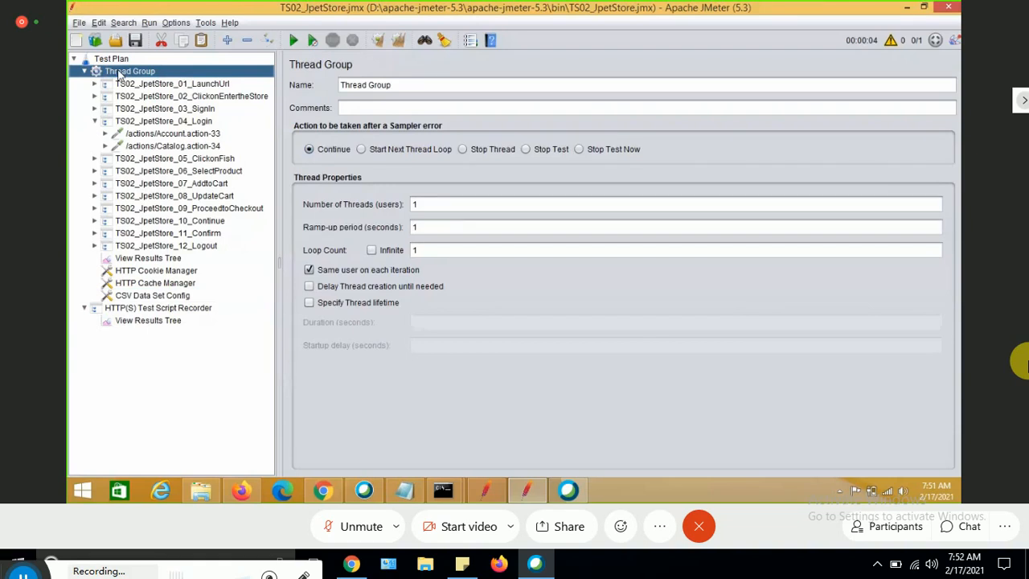
right_click(119, 74)
mouse_move(132, 79)
mouse_move(319, 84)
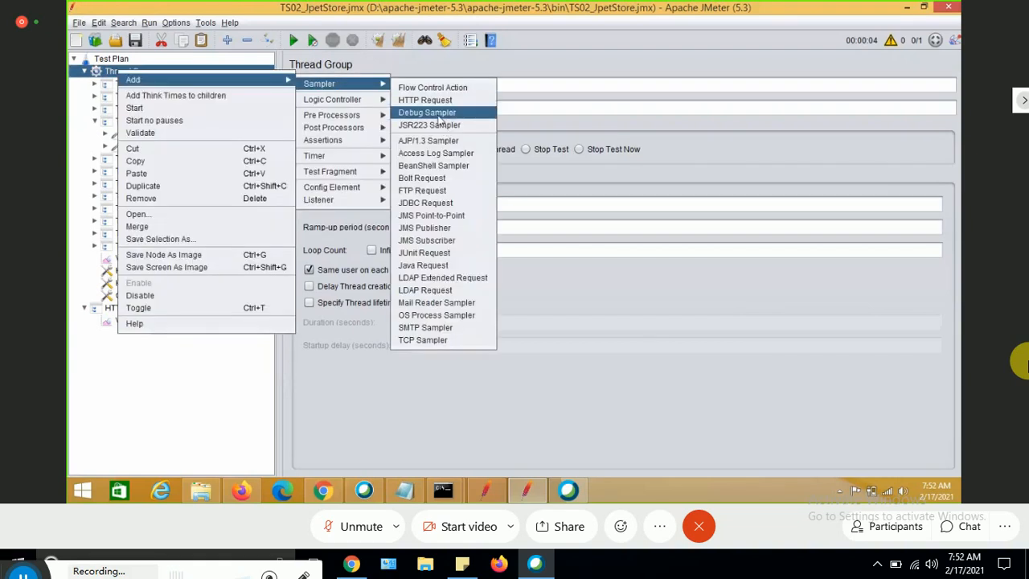
click(427, 113)
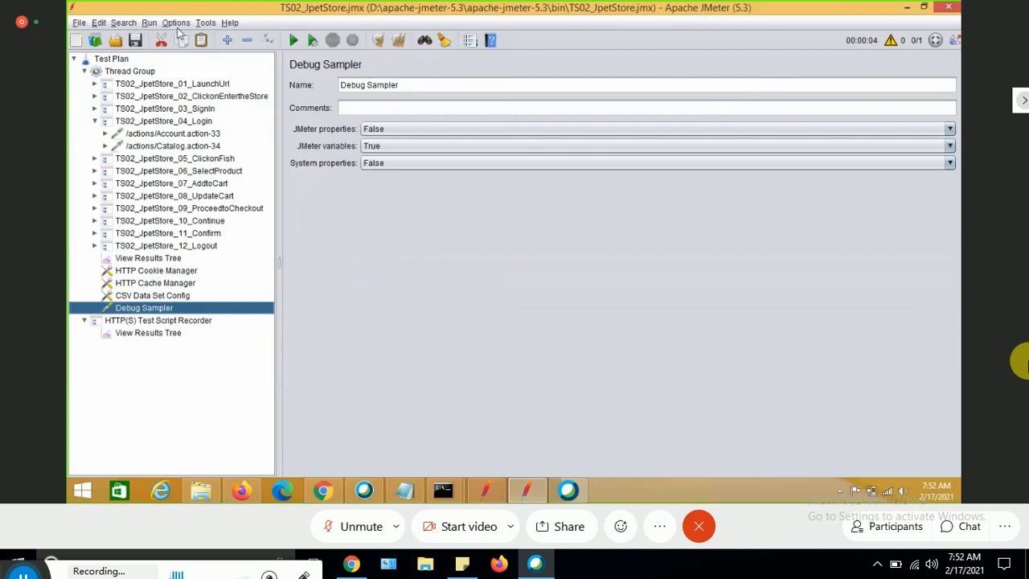
Clear the previous results in View Results Tree and run the test plan.
click(148, 258)
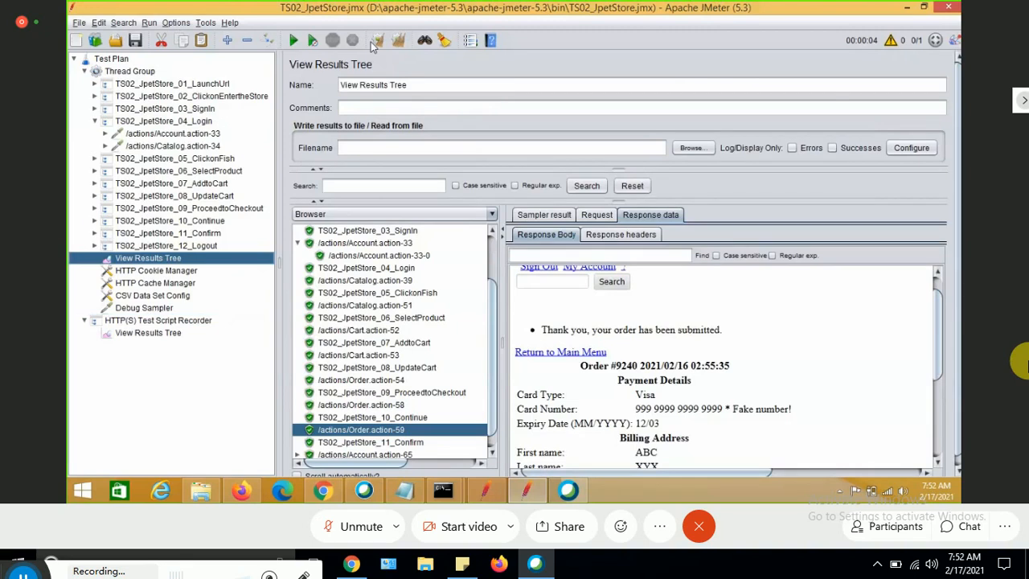
click(377, 42)
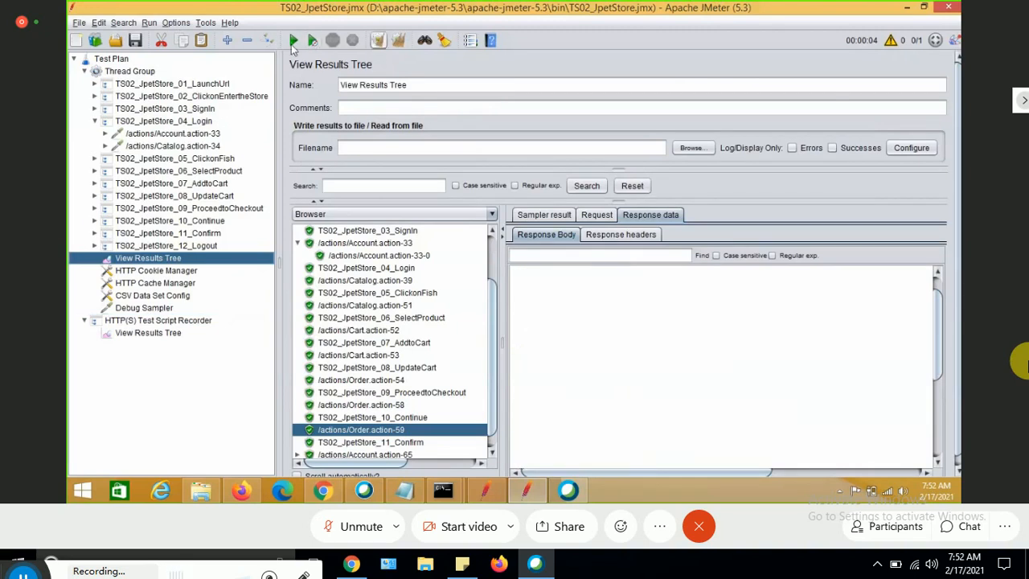
click(293, 42)
click(294, 42)
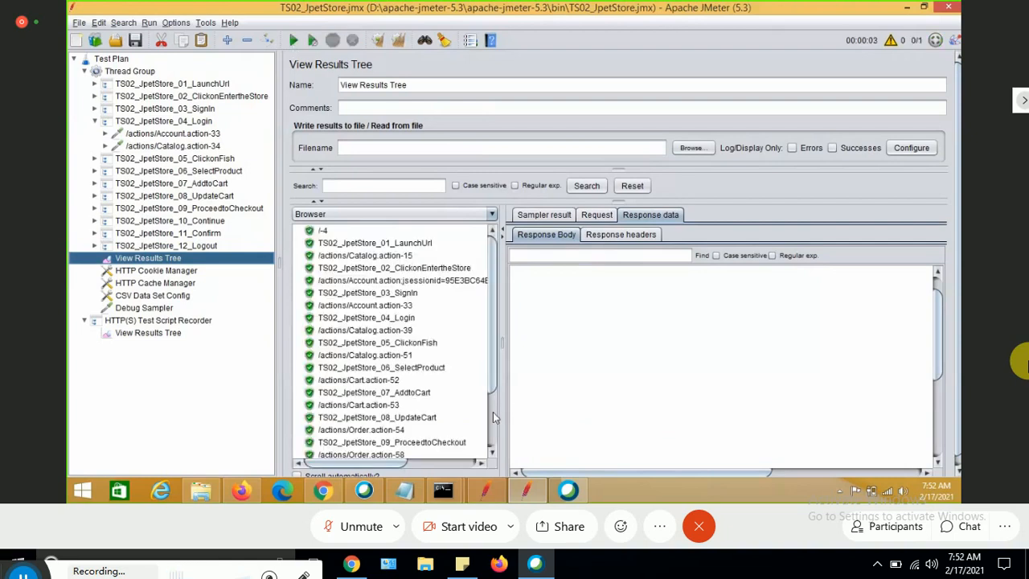
Inspect the failed order and confirm samples and the Debug Sampler response, viewing it with the Text renderer.
scroll(426, 425, down, 2)
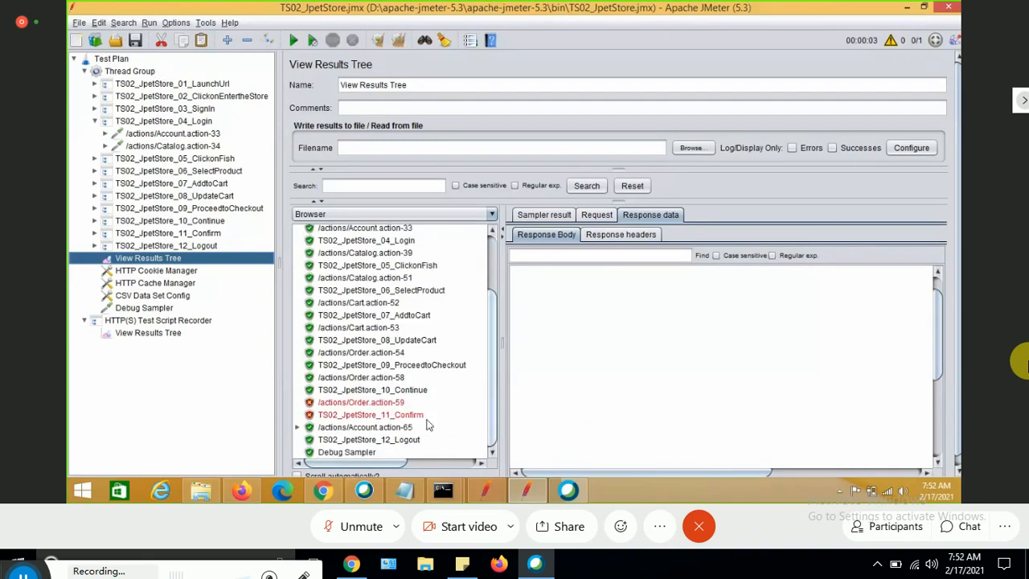
click(401, 413)
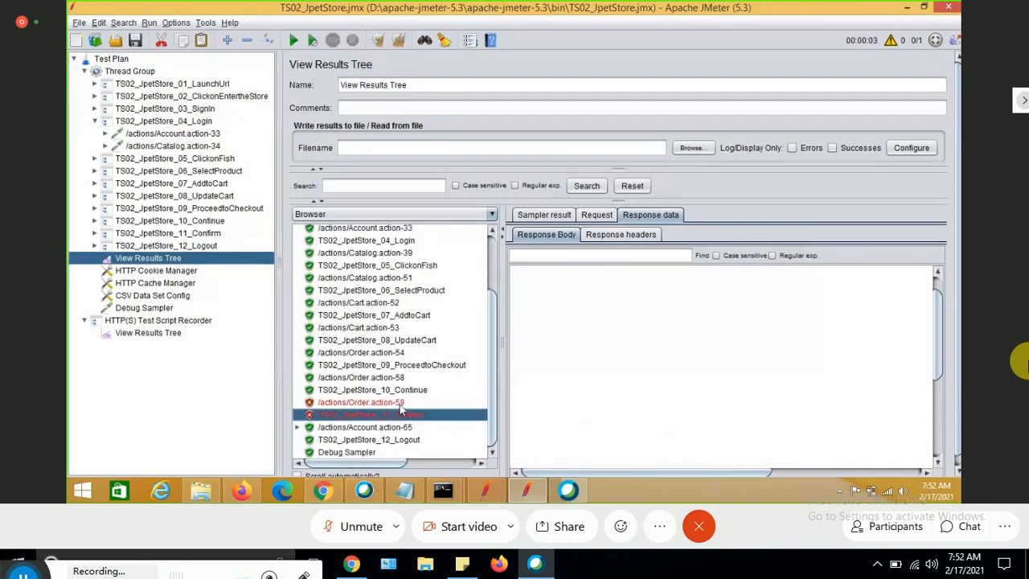
click(397, 403)
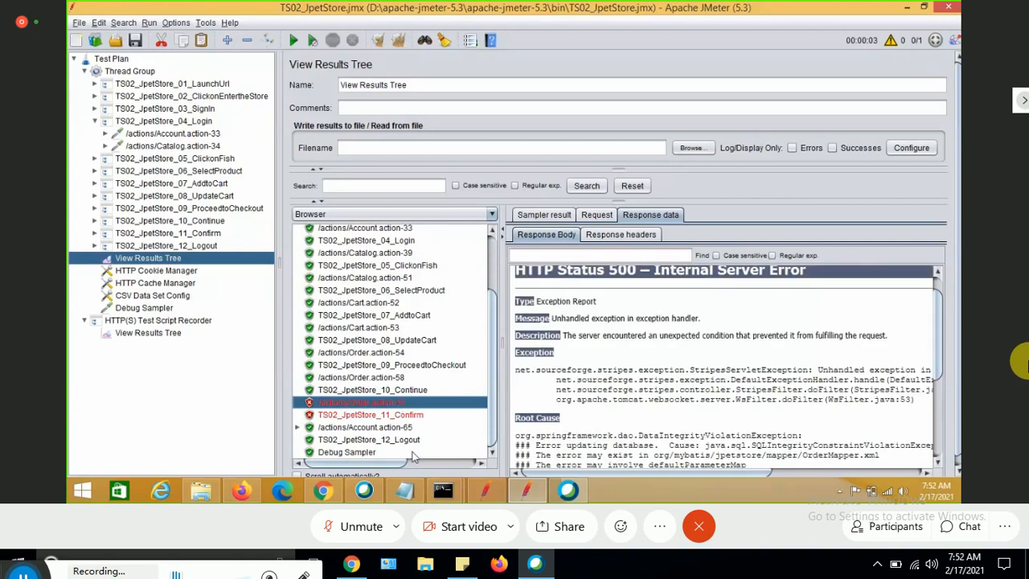
click(361, 455)
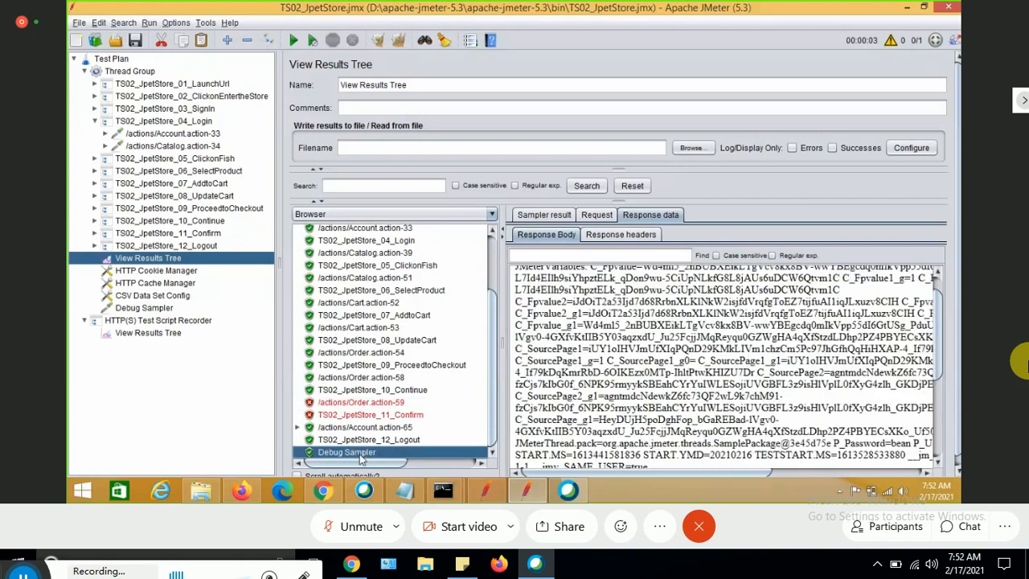
click(493, 214)
click(493, 230)
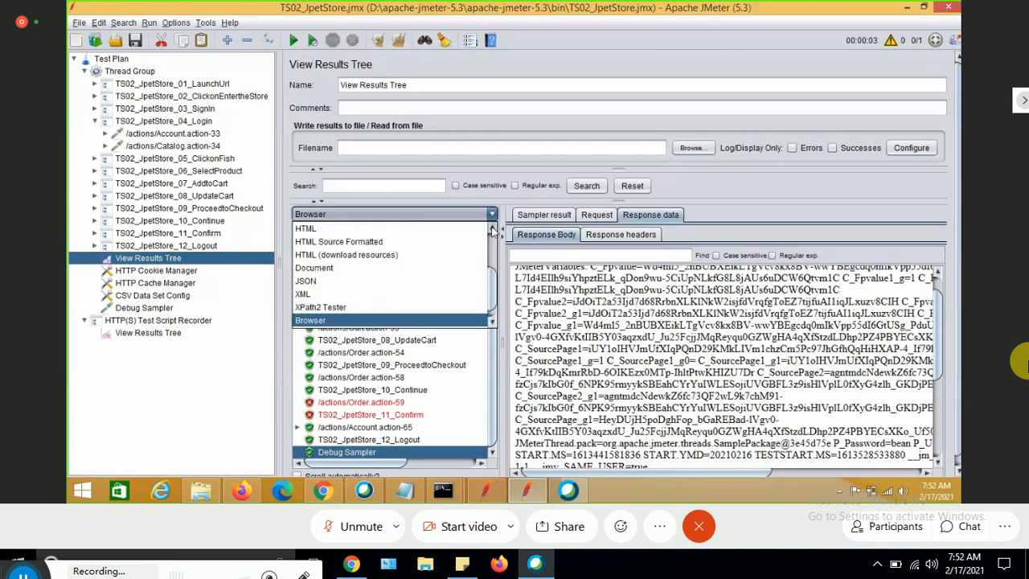
scroll(360, 234, up, 2)
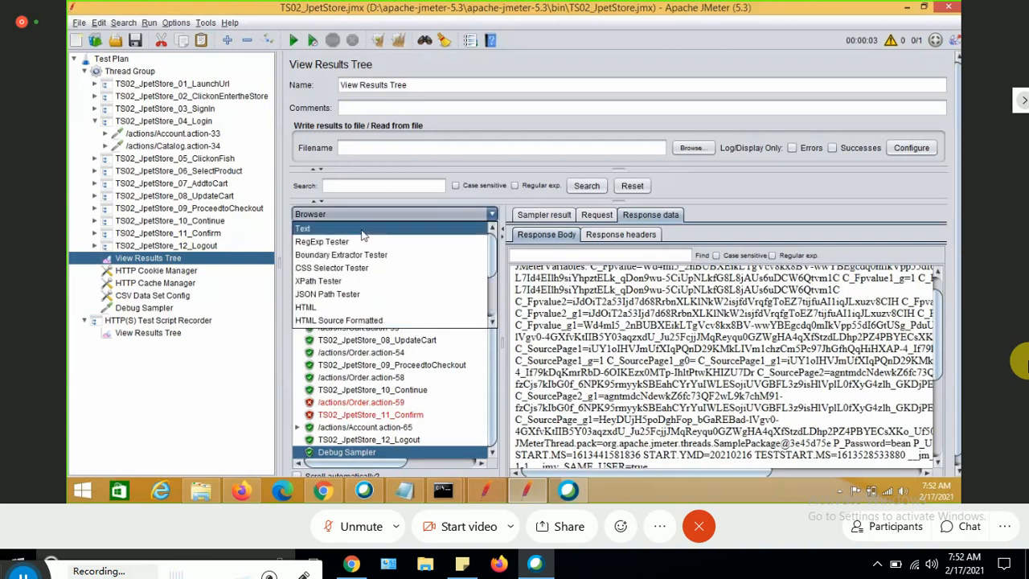
key(Return)
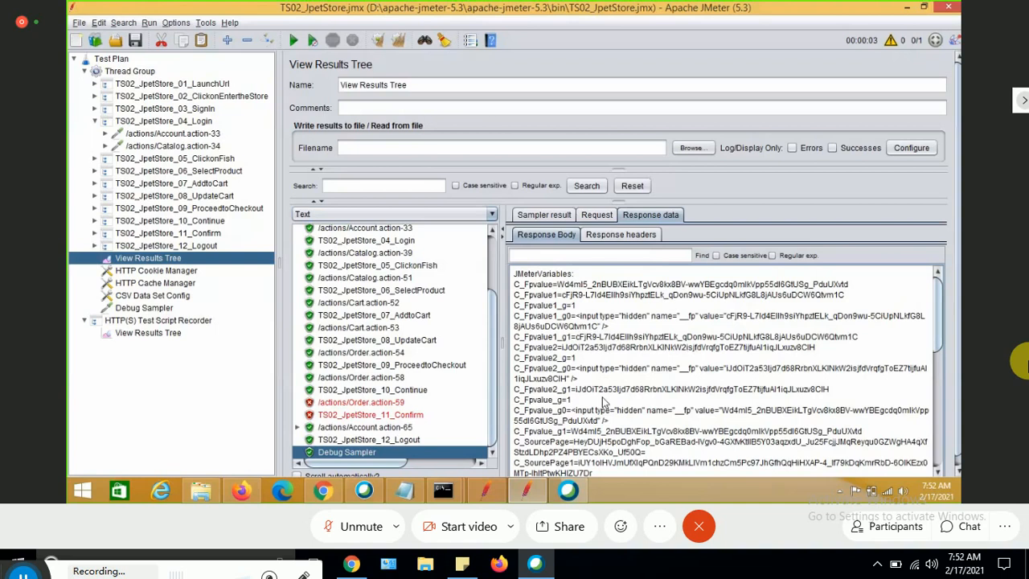
Scroll through the Debug Sampler response to examine the P_Username and P_Password variable values.
scroll(602, 397, down, 1)
scroll(602, 402, down, 3)
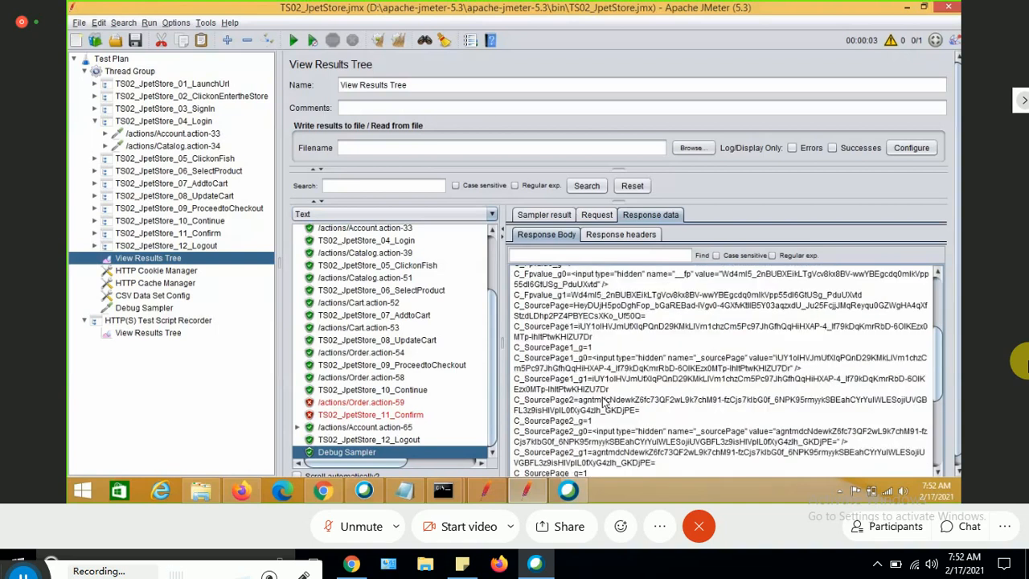
scroll(602, 399, down, 4)
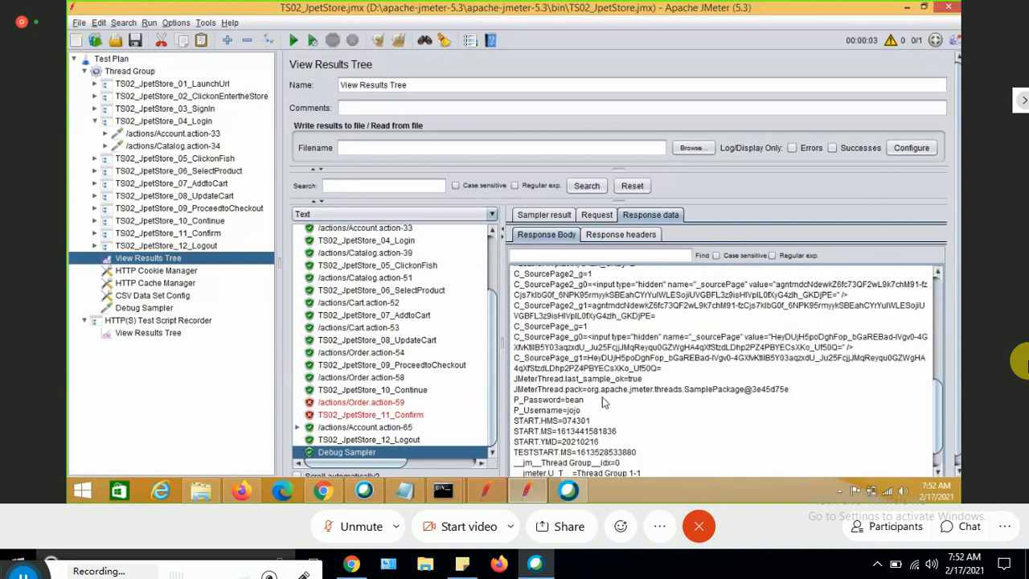
scroll(604, 402, down, 1)
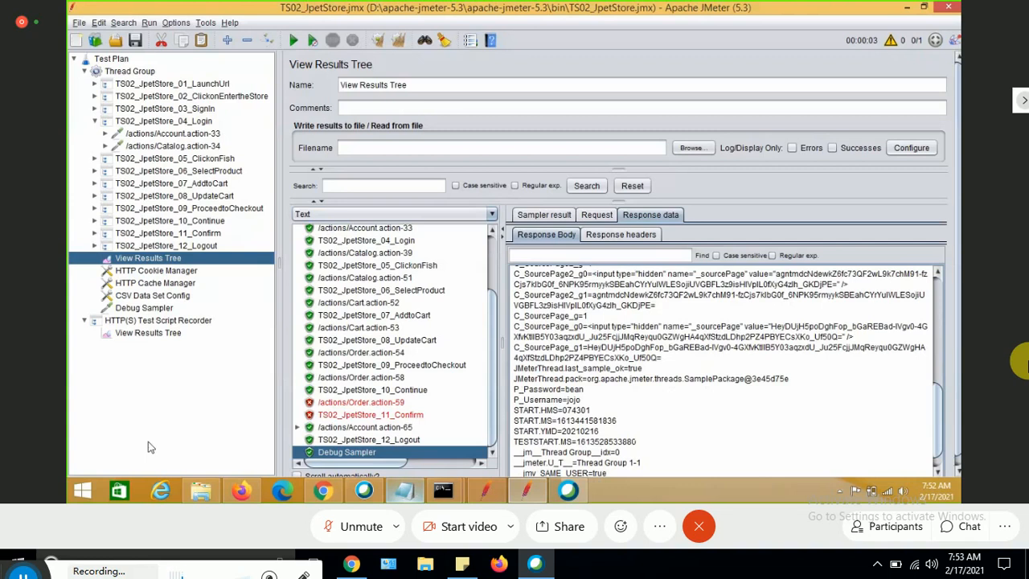
Open TestData in Notepad from the JPetStore_Testdata folder and change the username in the data row to j2ee.
click(200, 492)
double_click(216, 147)
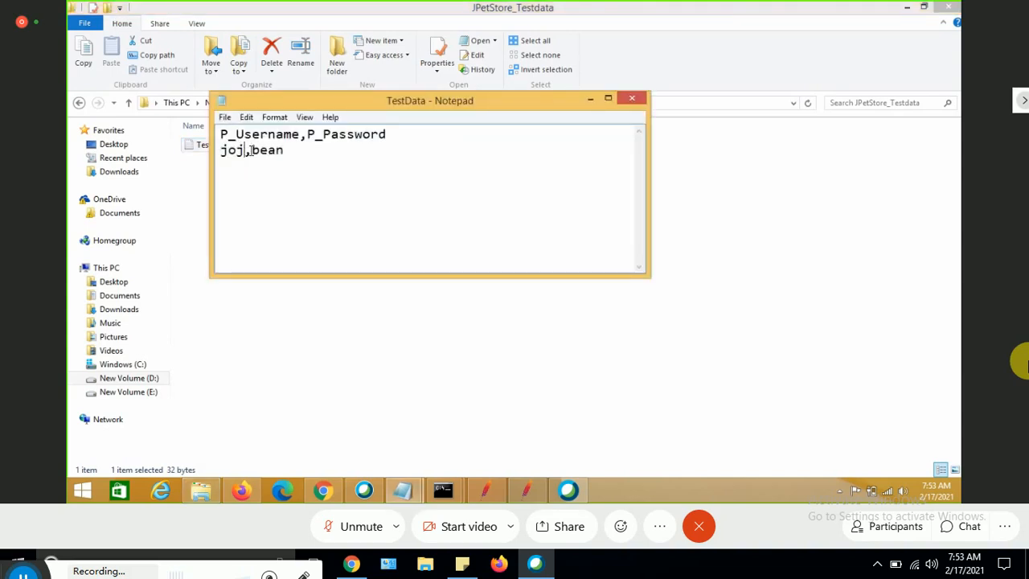
key(BackSpace)
key(BackSpace)
text(2ee)
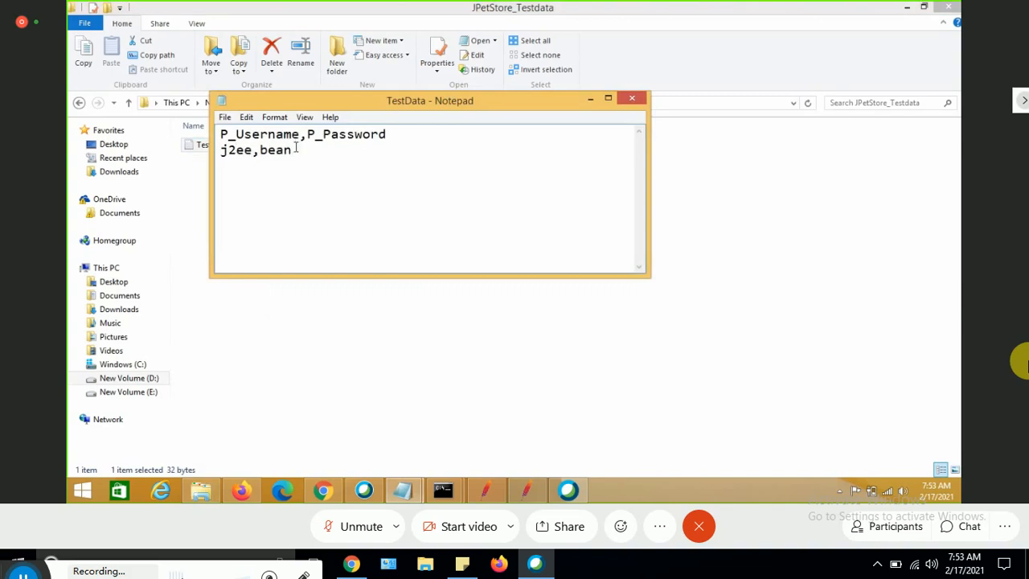
click(295, 149)
key(BackSpace)
key(BackSpace)
key(BackSpace)
key(BackSpace)
text(j2ee)
key(ctrl+a)
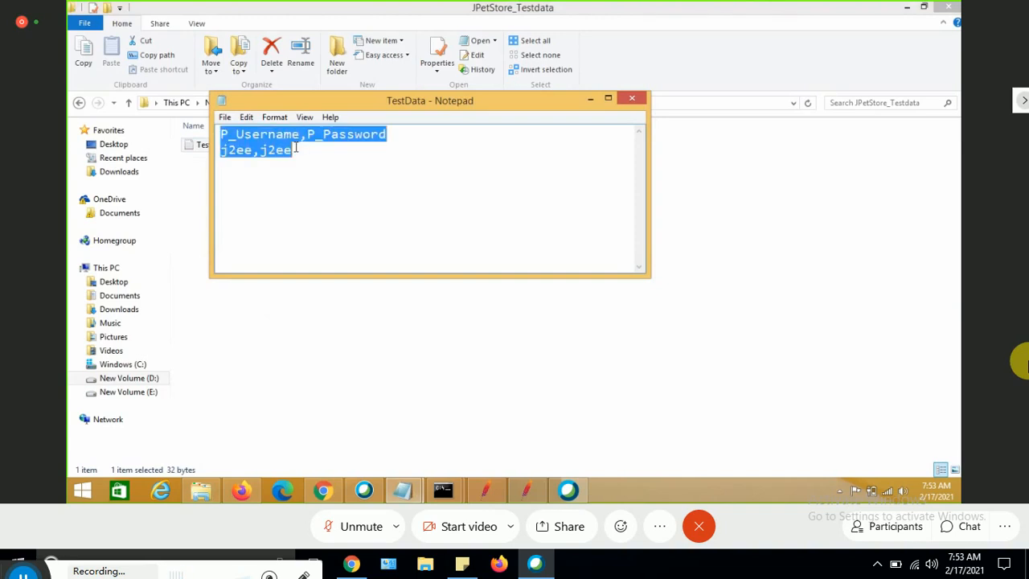
click(629, 99)
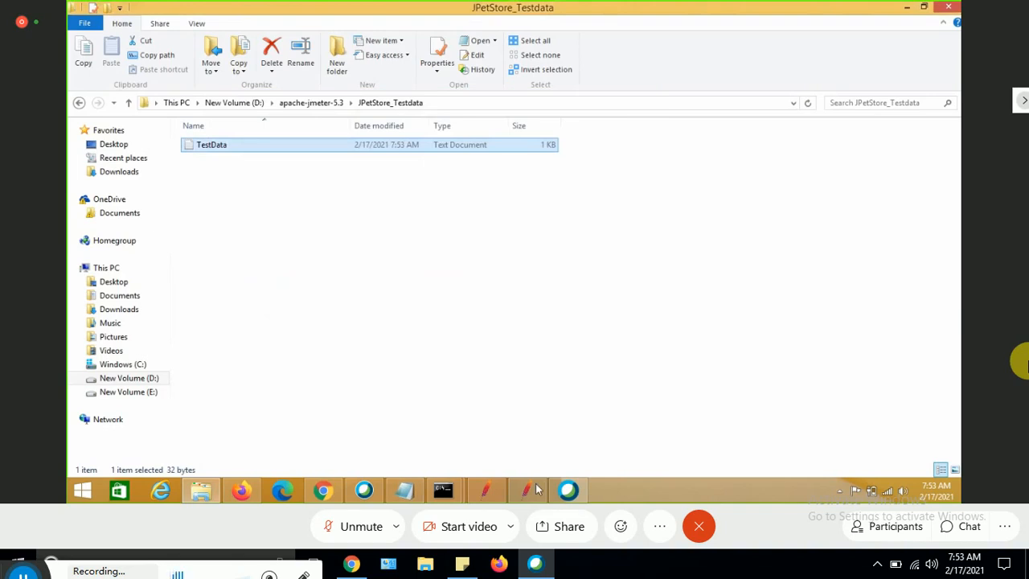
Return to JMeter, clear the previous results in View Results Tree and run the test plan again.
click(536, 489)
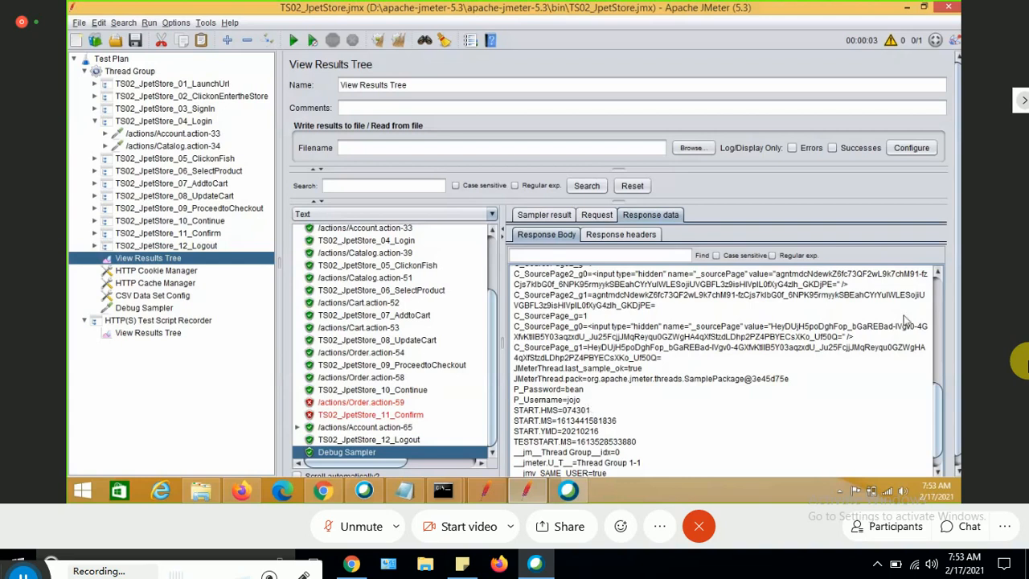
click(937, 275)
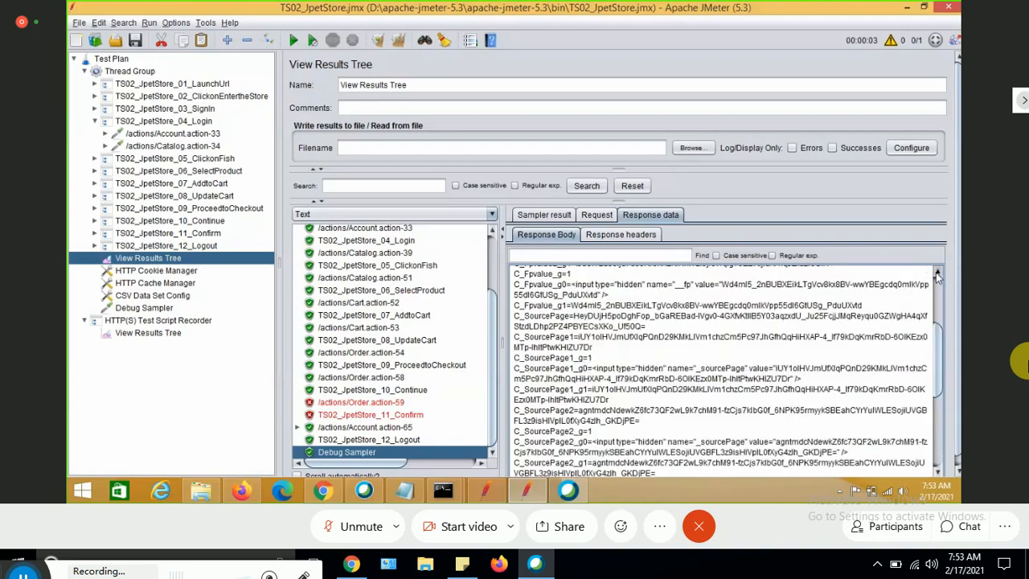
click(937, 276)
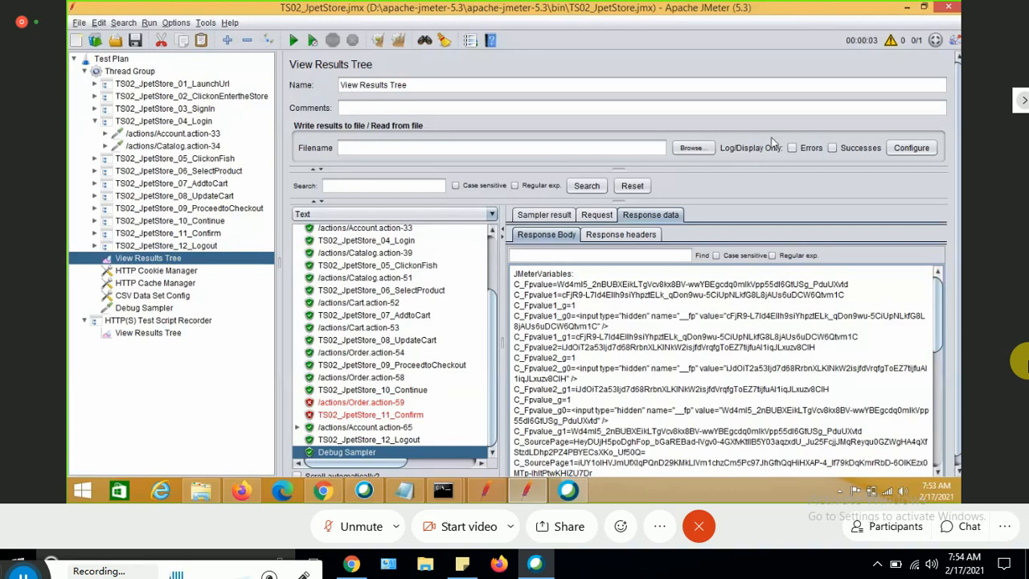
click(378, 40)
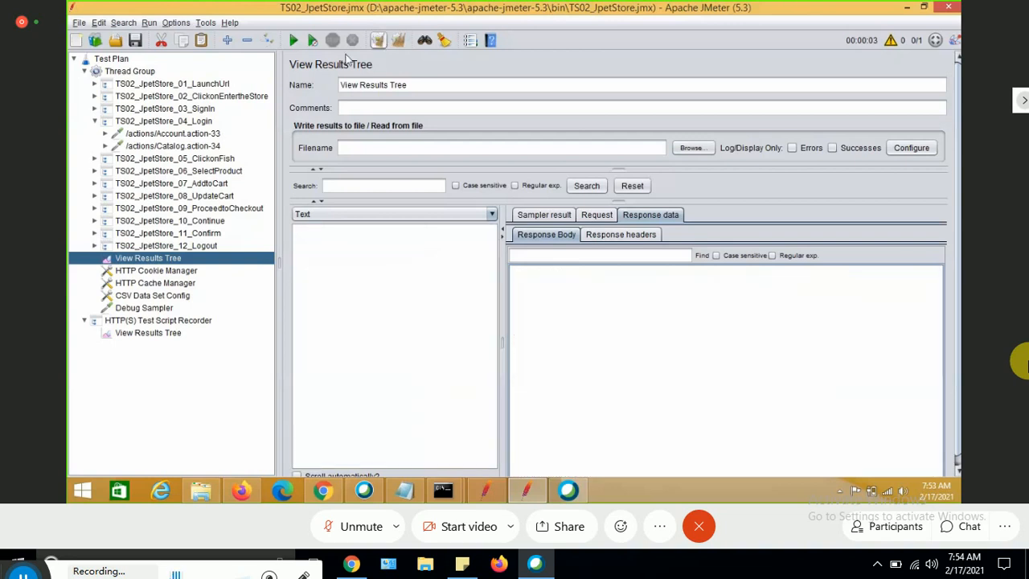
click(294, 42)
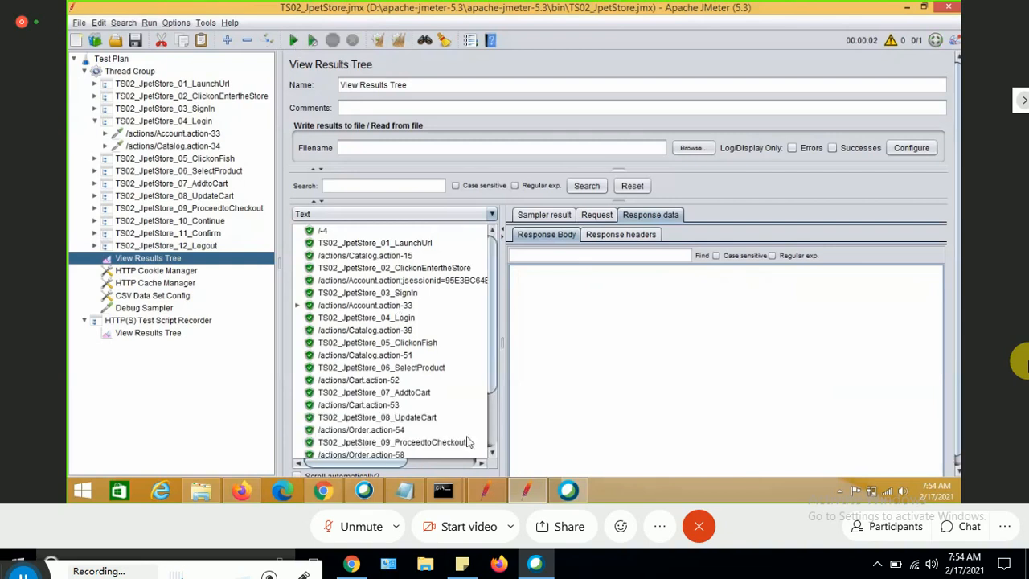
Inspect the new results, checking the order sample and the Debug Sampler response variables at the end.
click(493, 455)
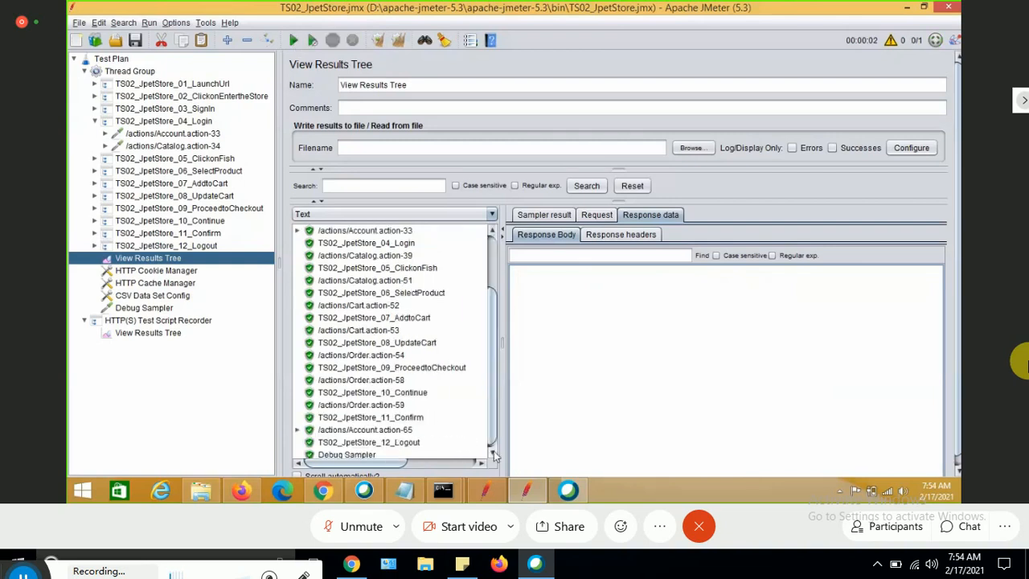
click(493, 454)
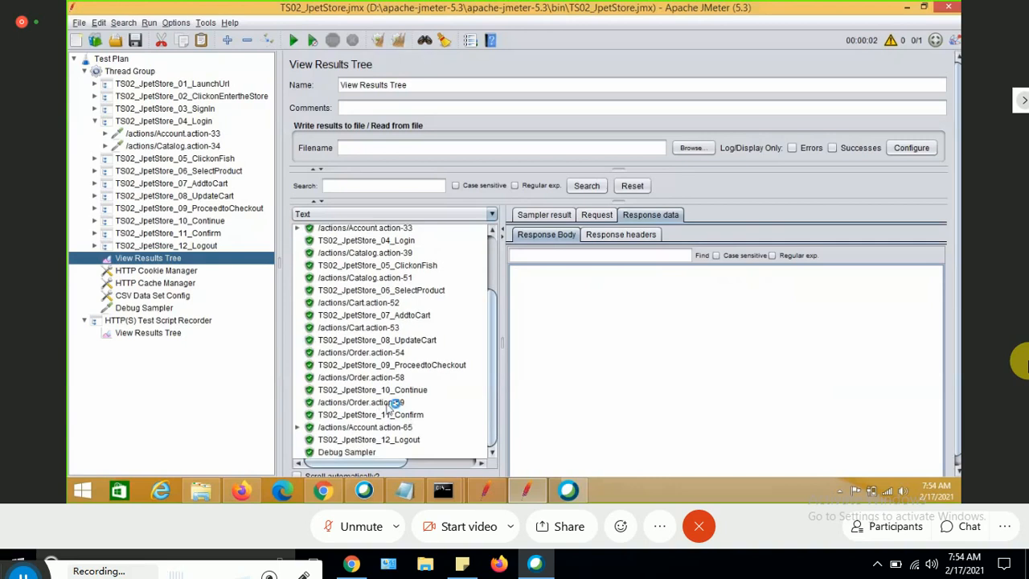
click(393, 403)
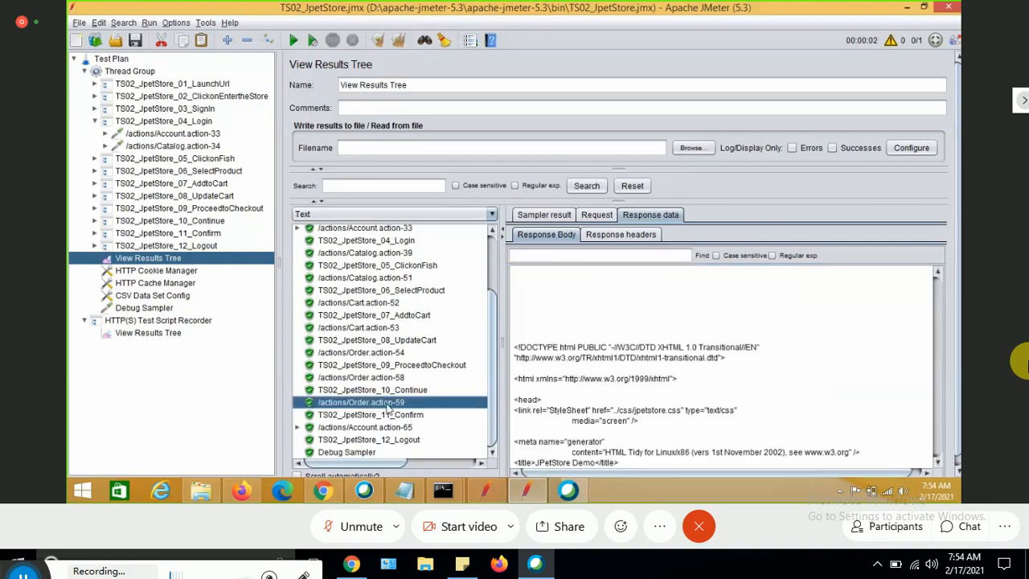
click(353, 452)
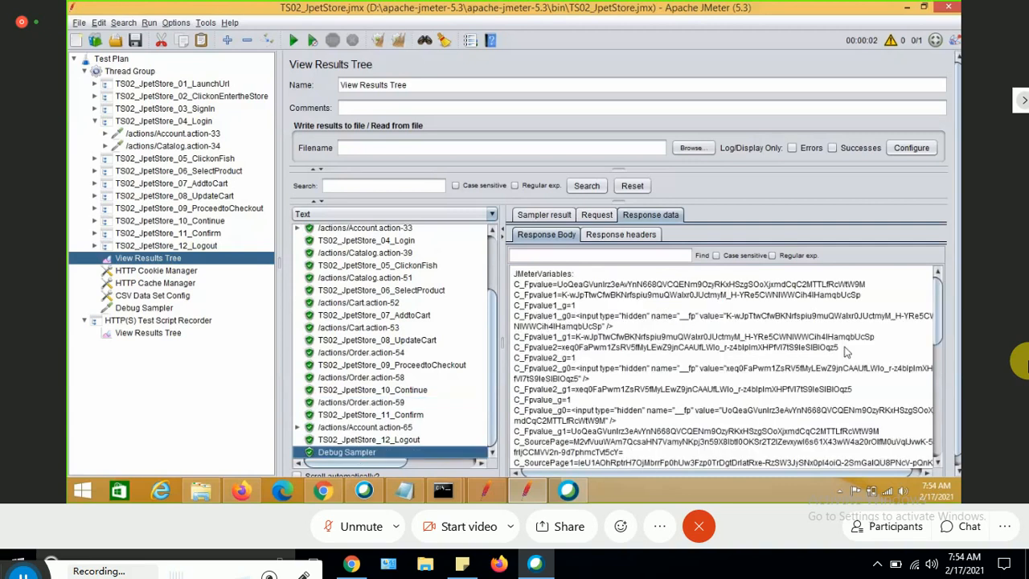
click(935, 442)
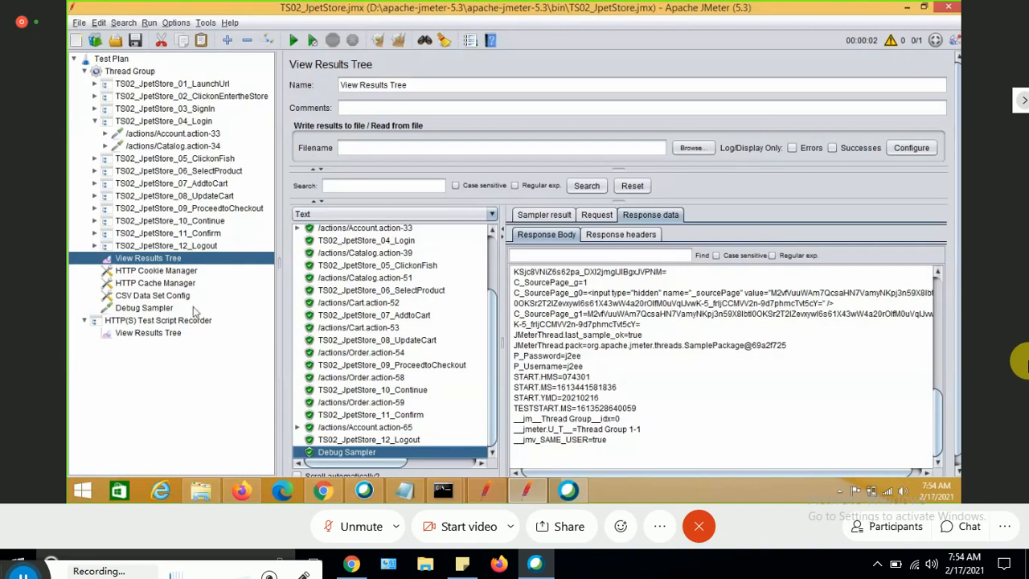
In the CSV Data Set Config, set Ignore first line to False.
click(152, 295)
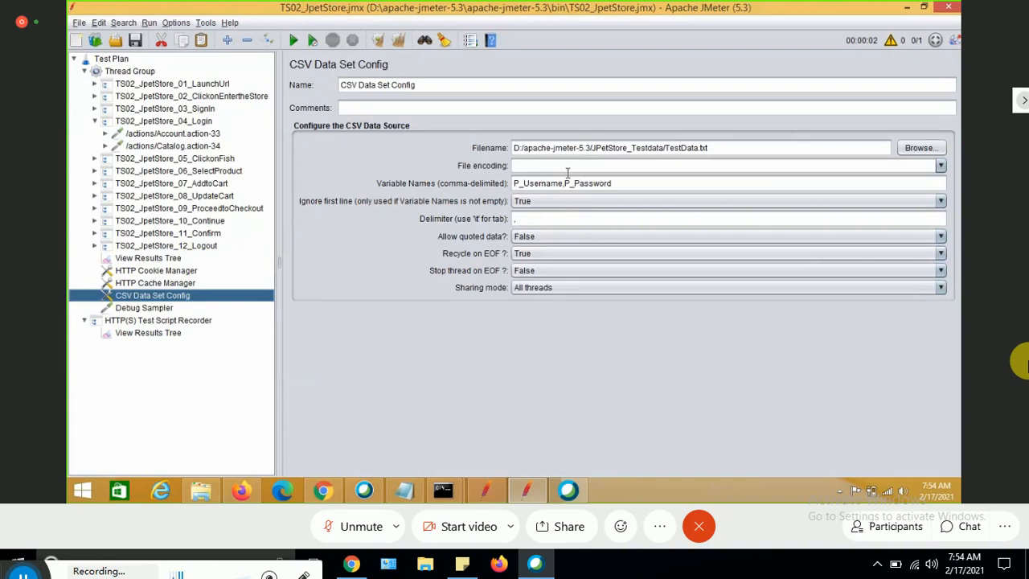
click(552, 202)
click(538, 226)
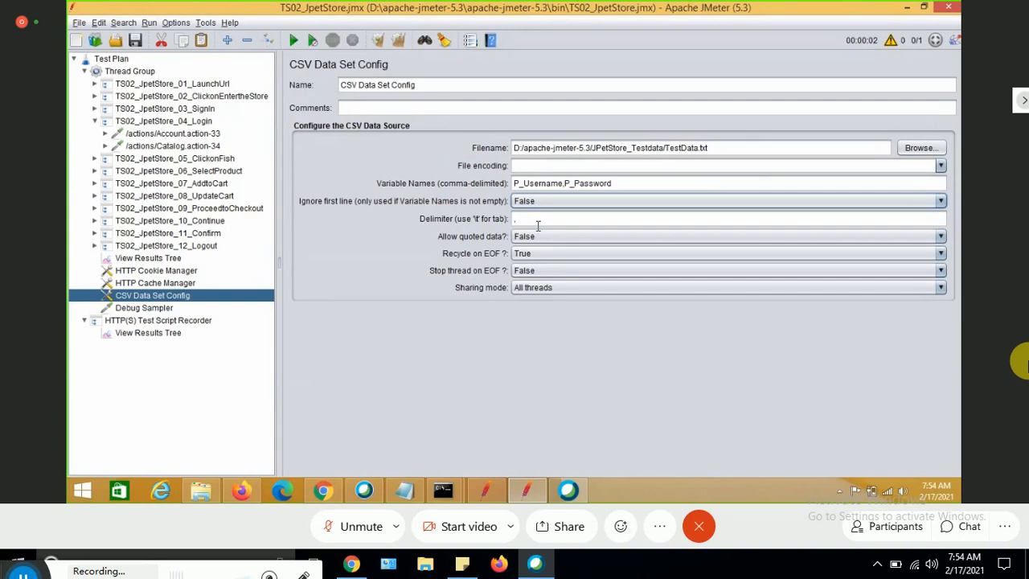
Clear the results in View Results Tree and run the test plan.
click(154, 259)
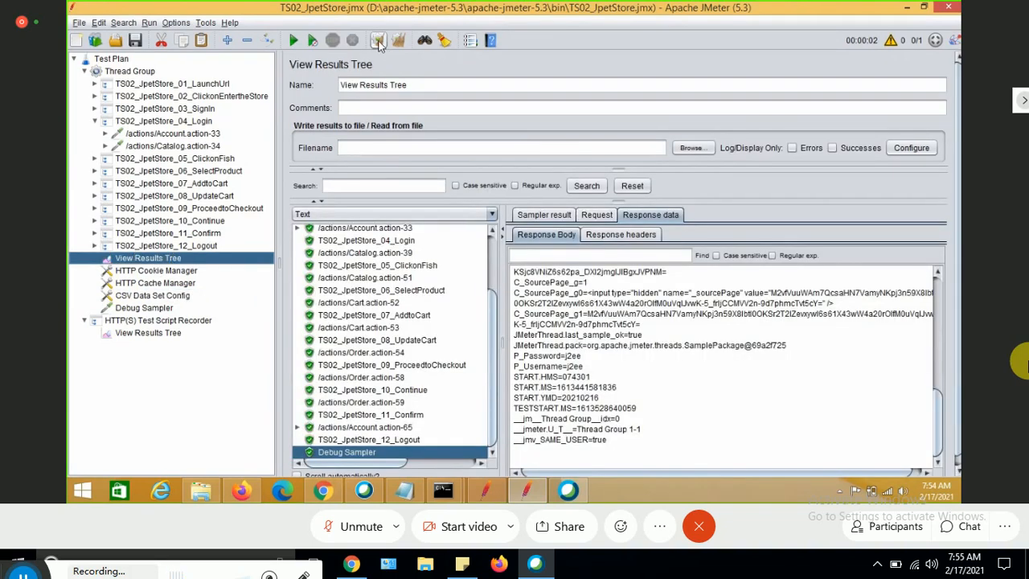
click(377, 42)
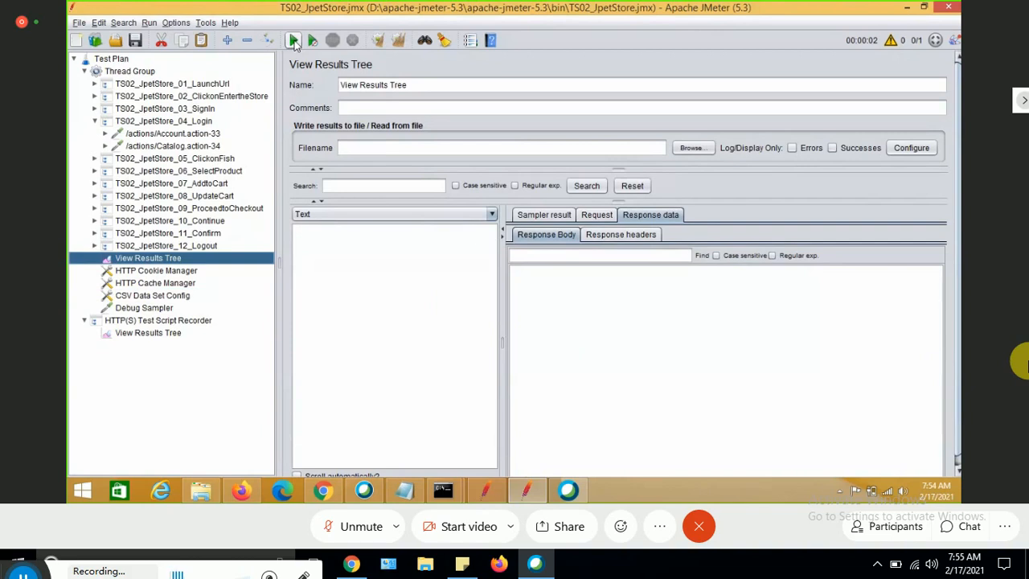
click(294, 41)
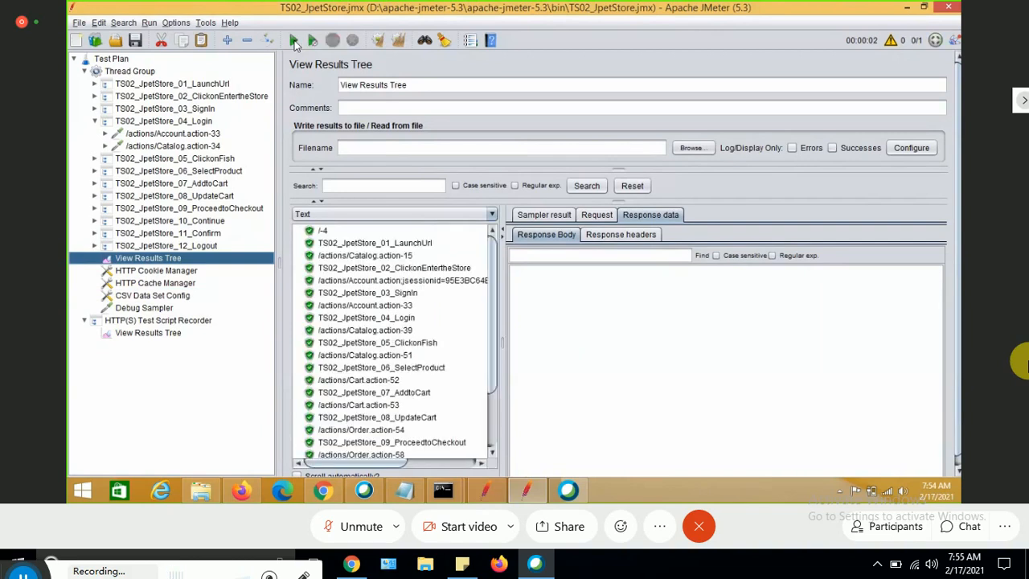
Select the Debug Sampler result and scroll its response to check the username and password variables.
click(493, 432)
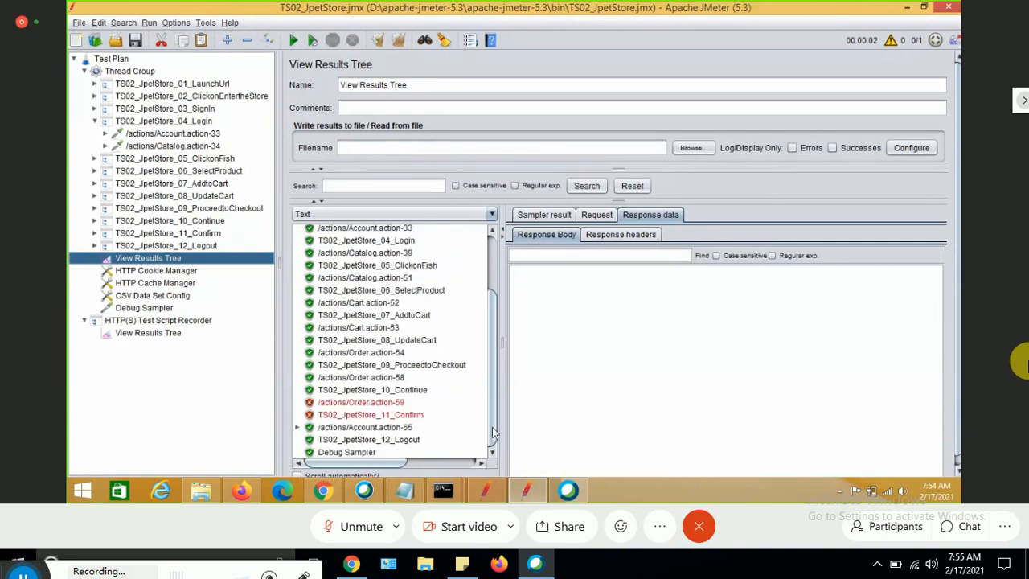
click(343, 452)
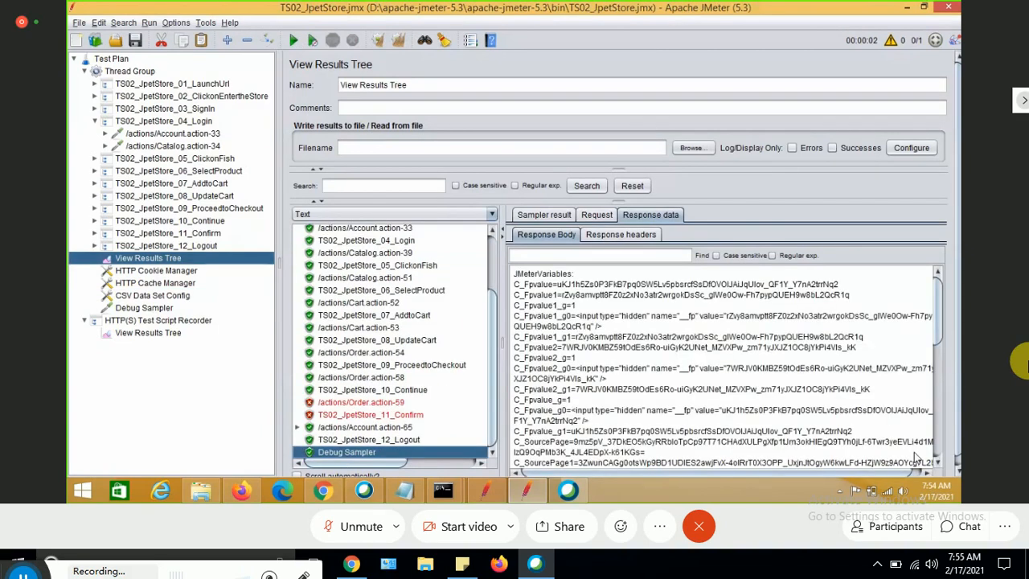
scroll(938, 465, down, 2)
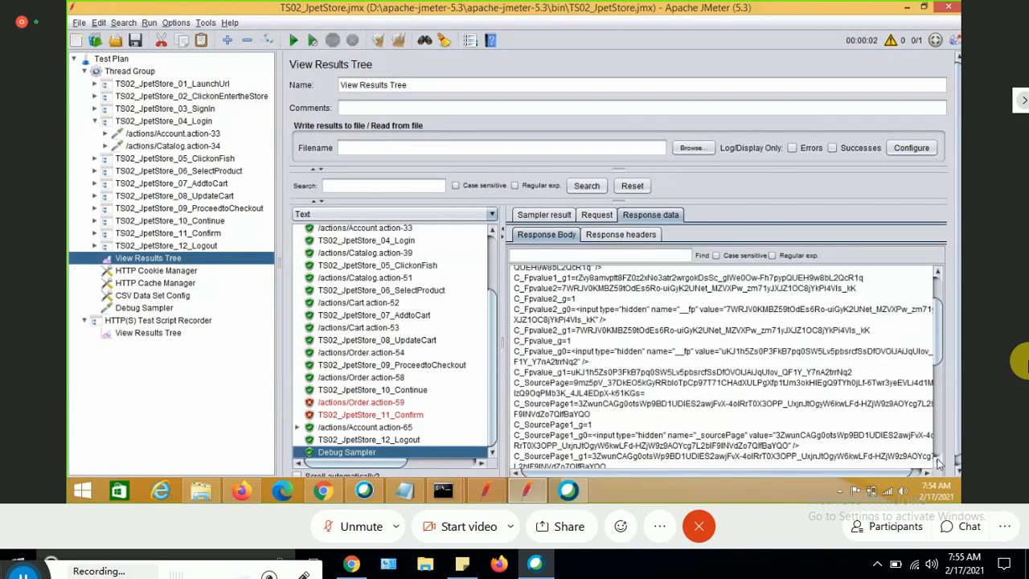
scroll(938, 464, down, 3)
scroll(938, 465, down, 5)
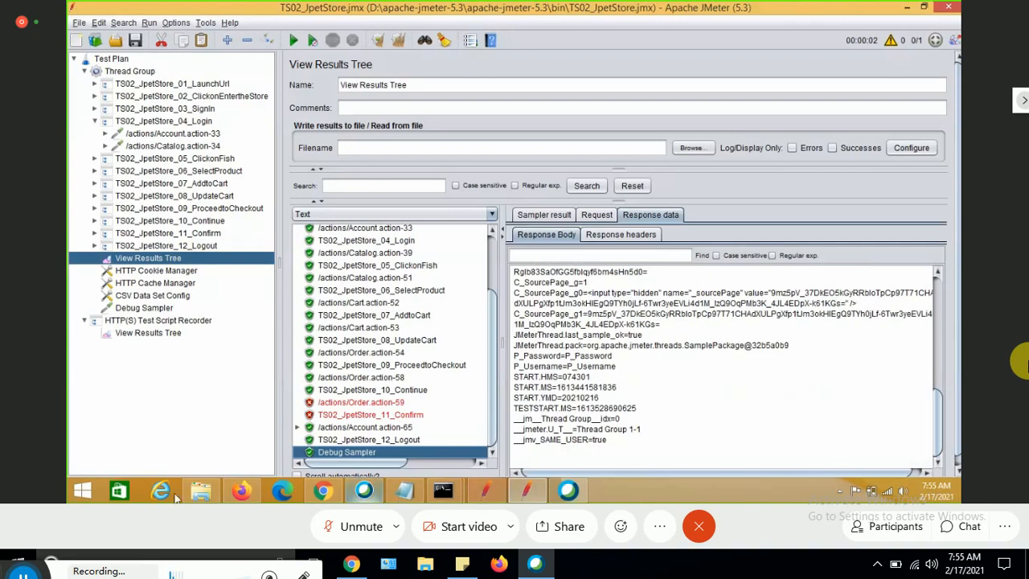
Open the TestData file in Notepad to review its contents, then close it and return to JMeter.
click(200, 490)
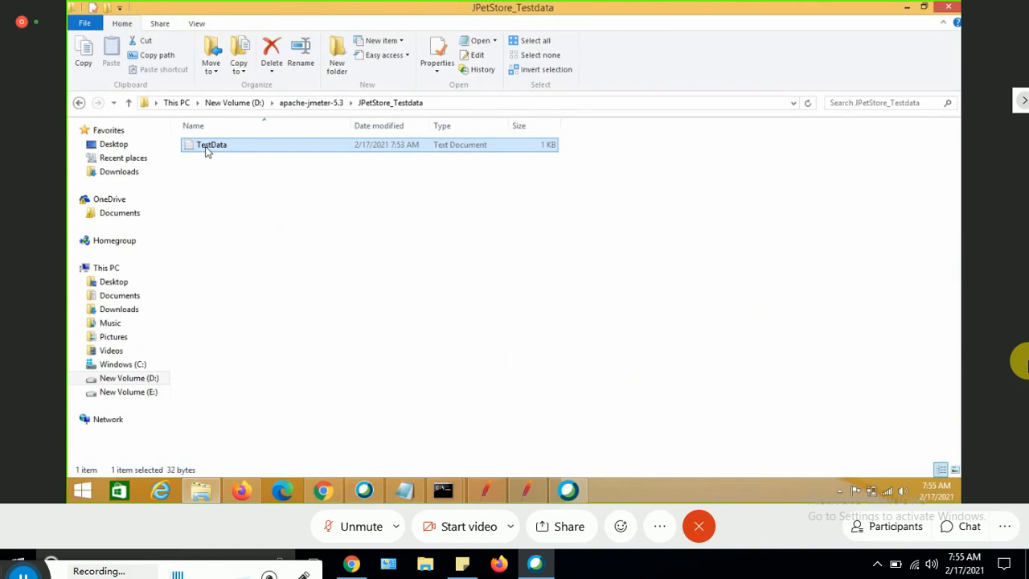
double_click(205, 150)
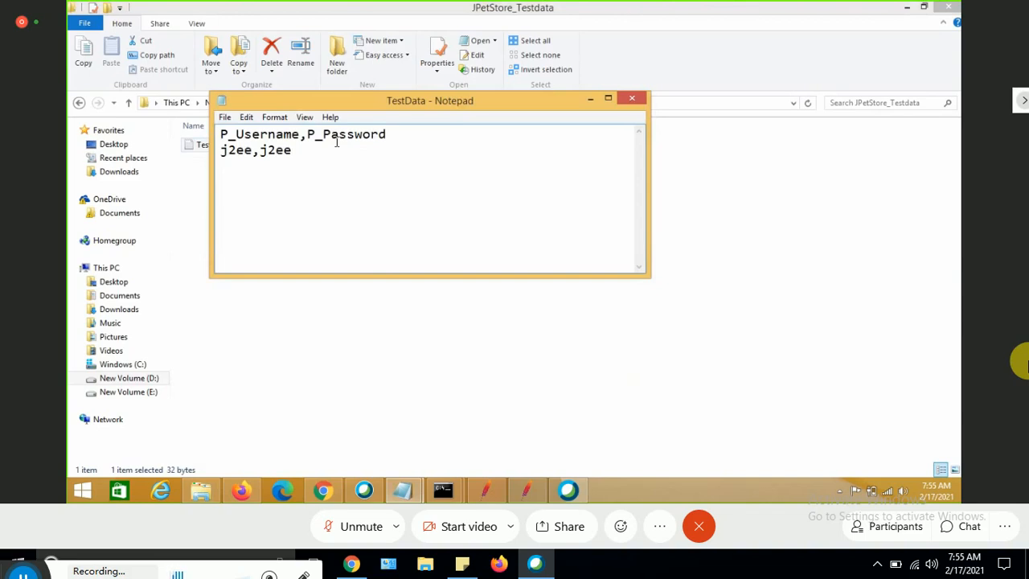
click(630, 100)
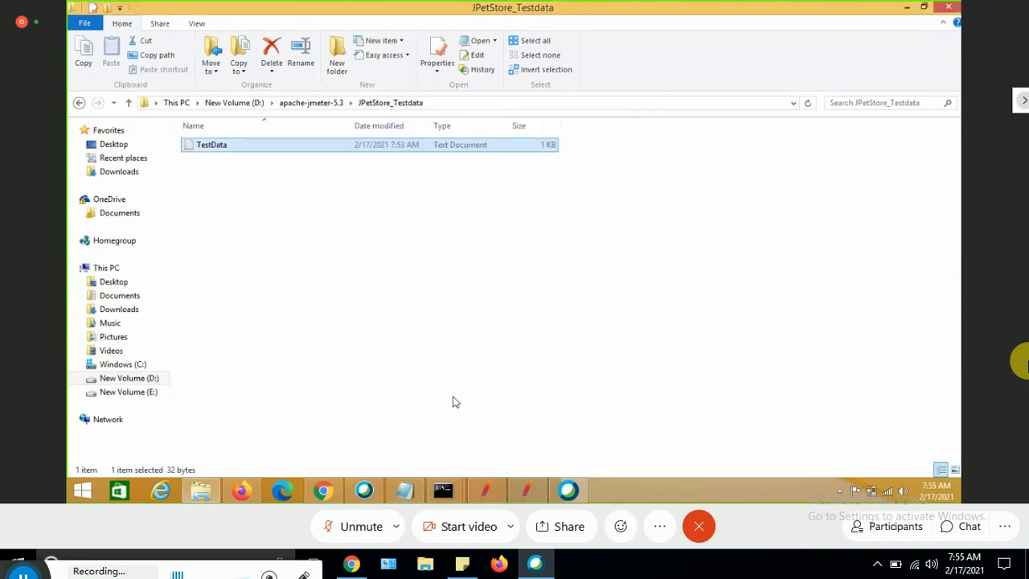
click(522, 491)
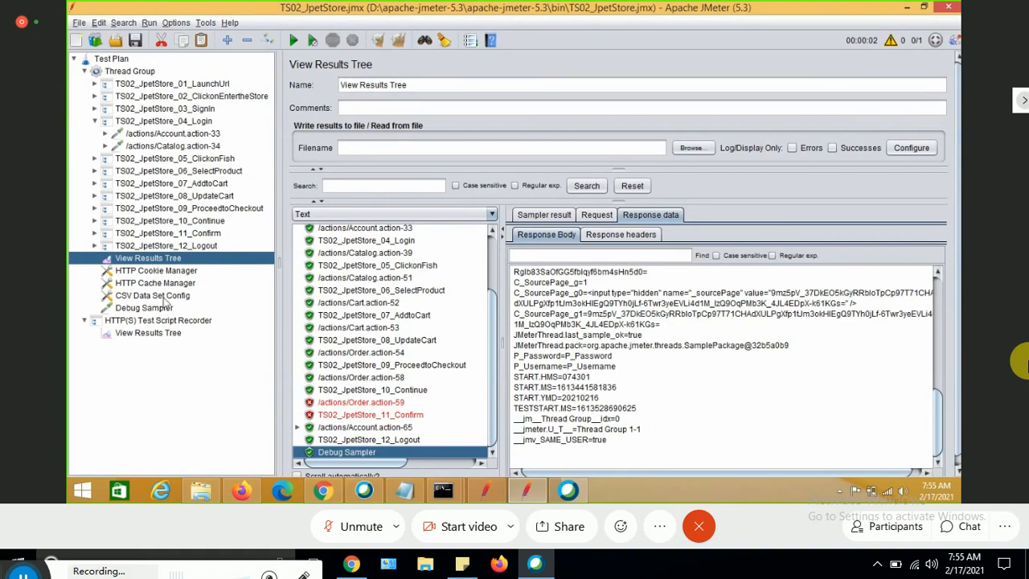
In the CSV Data Set Config, set Ignore first line back to True.
click(153, 296)
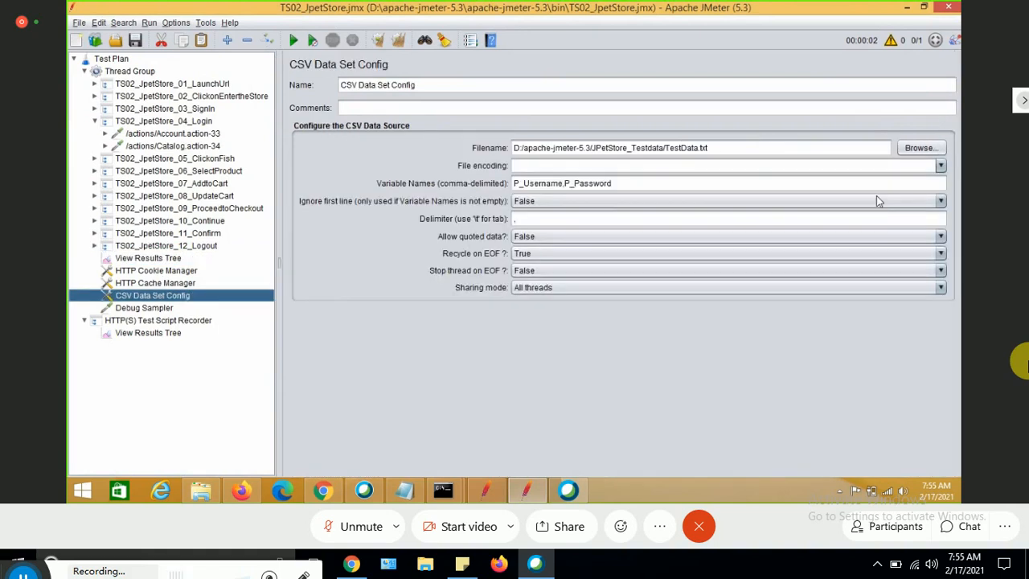
click(615, 202)
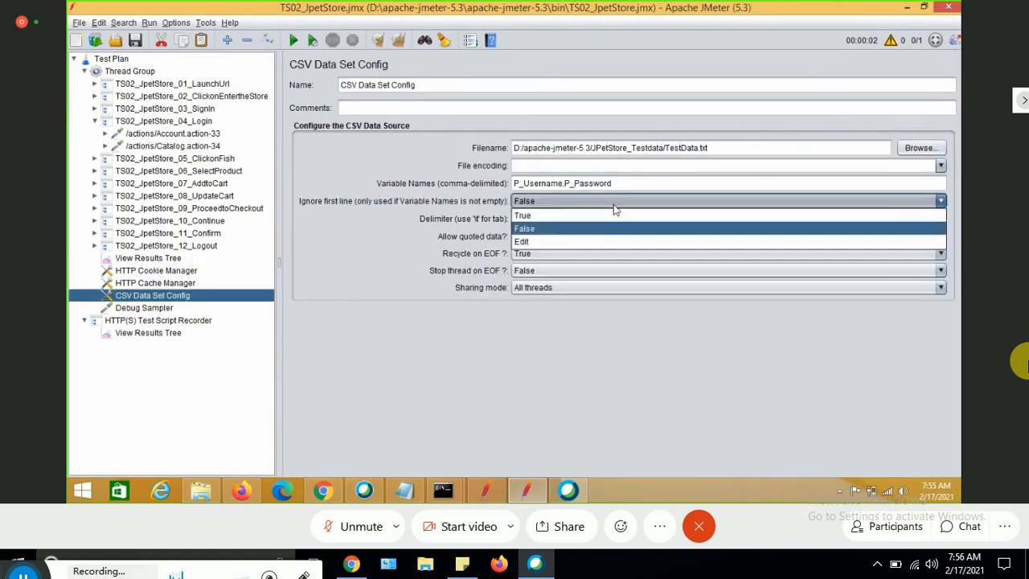
click(595, 217)
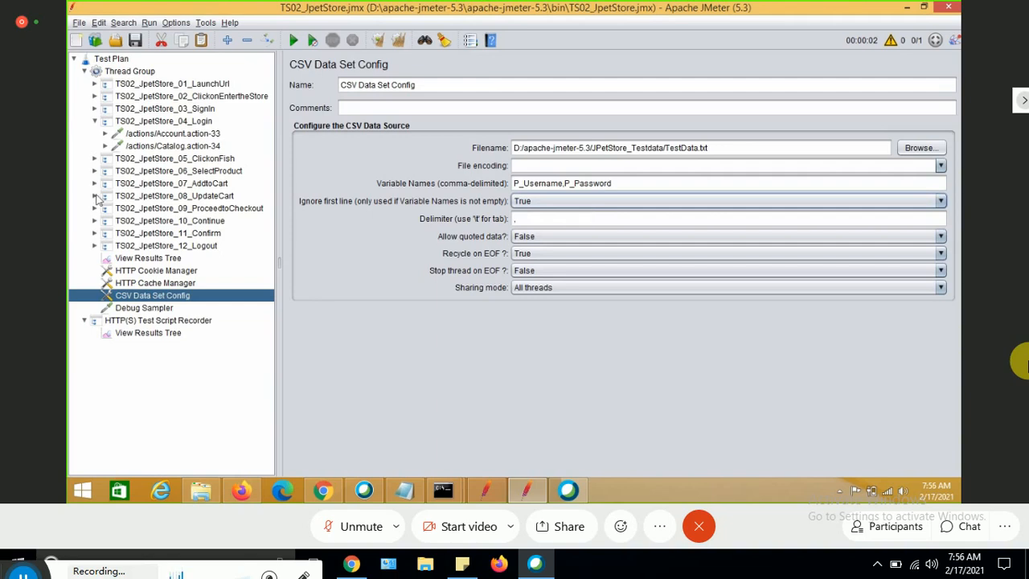
Expand TS02_JpetStore_08_UpdateCart and open its /actions/Cart.action-53 HTTP request.
click(95, 196)
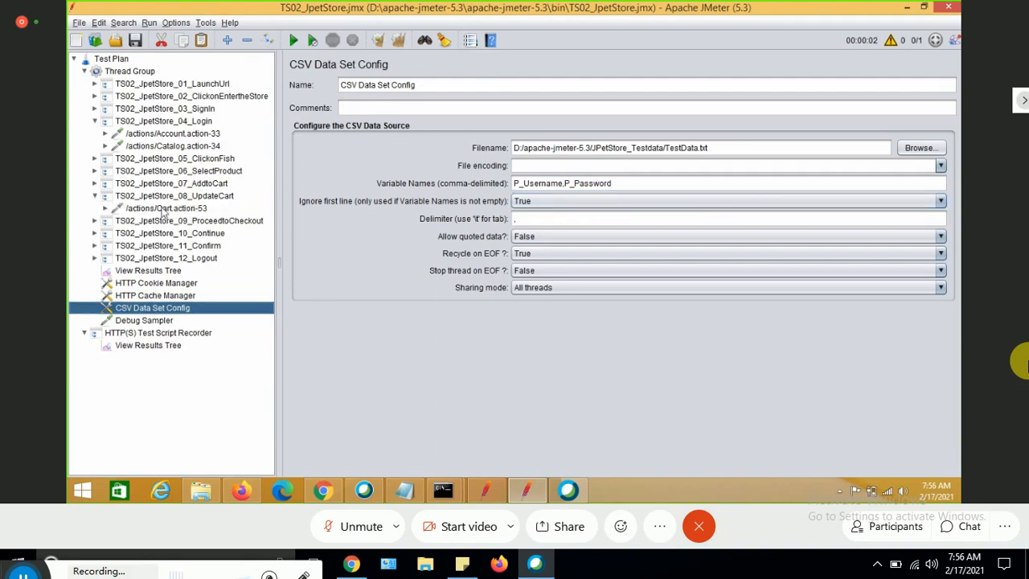
click(164, 208)
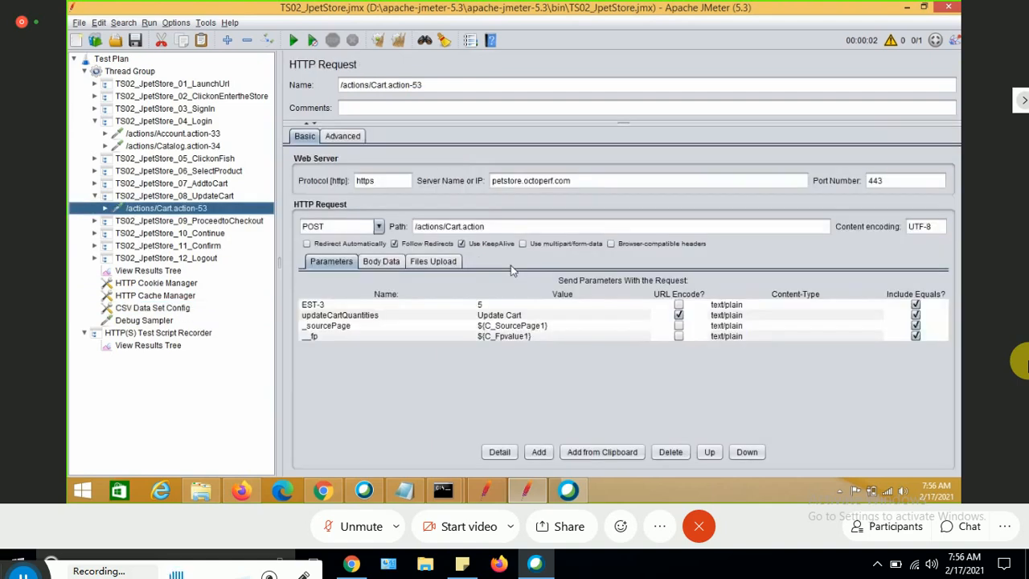
double_click(493, 306)
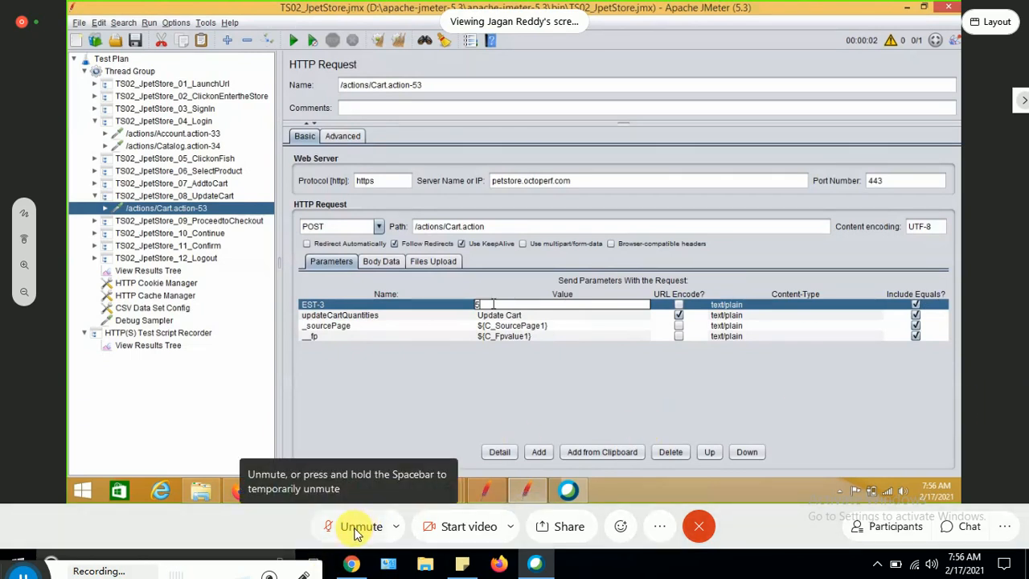
click(356, 526)
click(358, 531)
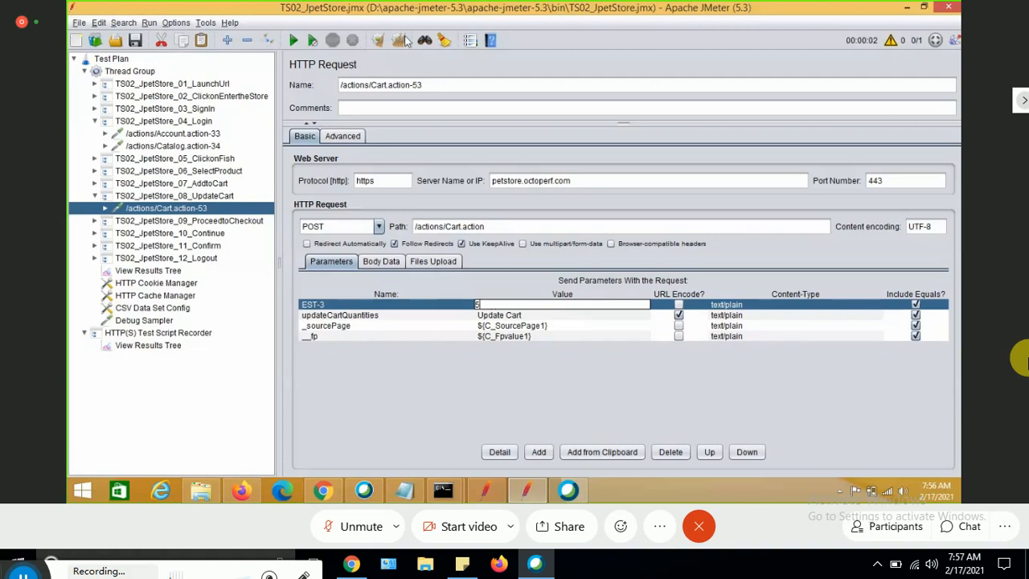
Open the Function Helper dialog and pick the Random function from the function list.
click(470, 42)
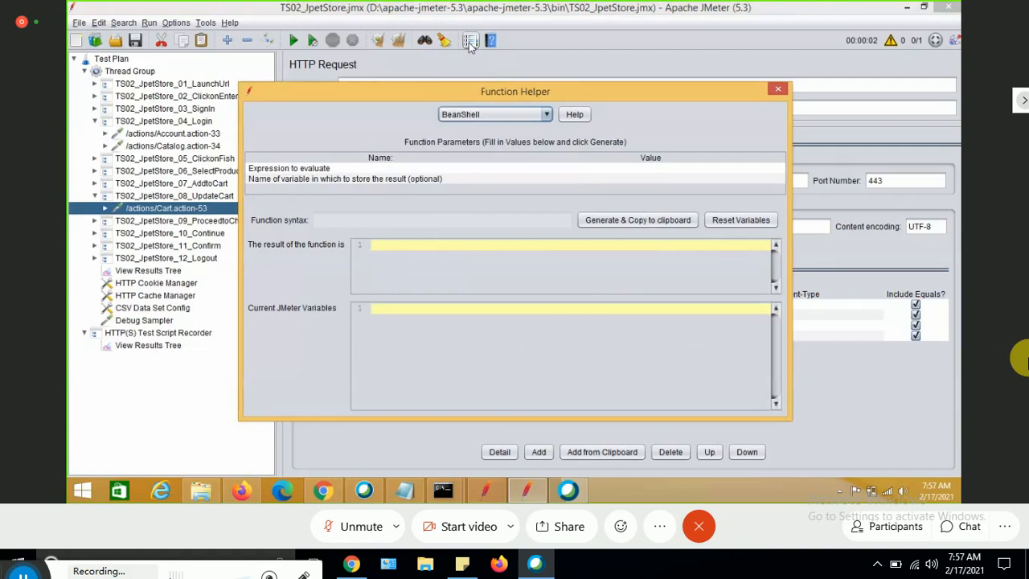
click(546, 115)
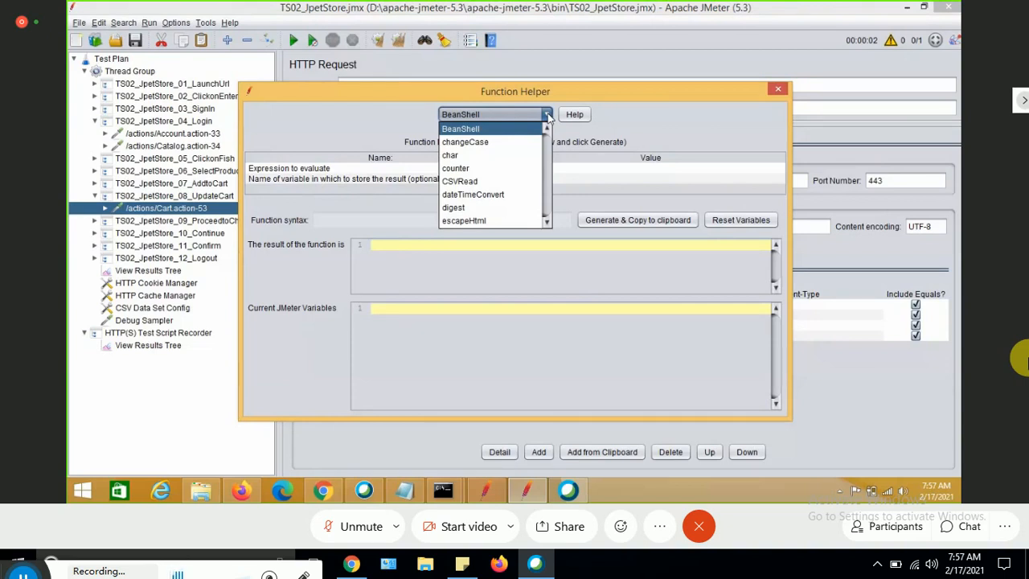
click(546, 223)
click(546, 223)
click(546, 222)
click(547, 222)
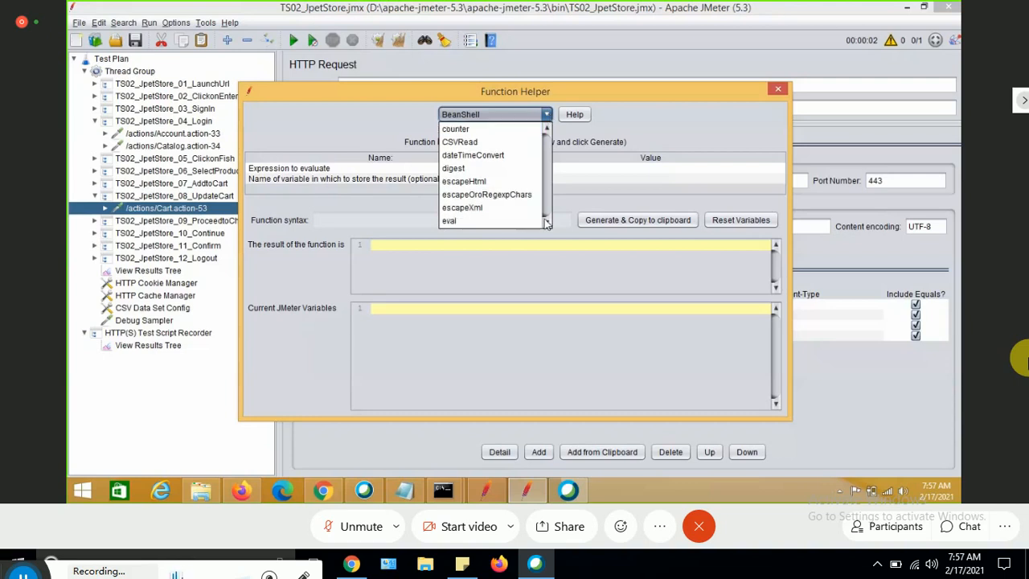
click(547, 223)
click(546, 223)
click(546, 223)
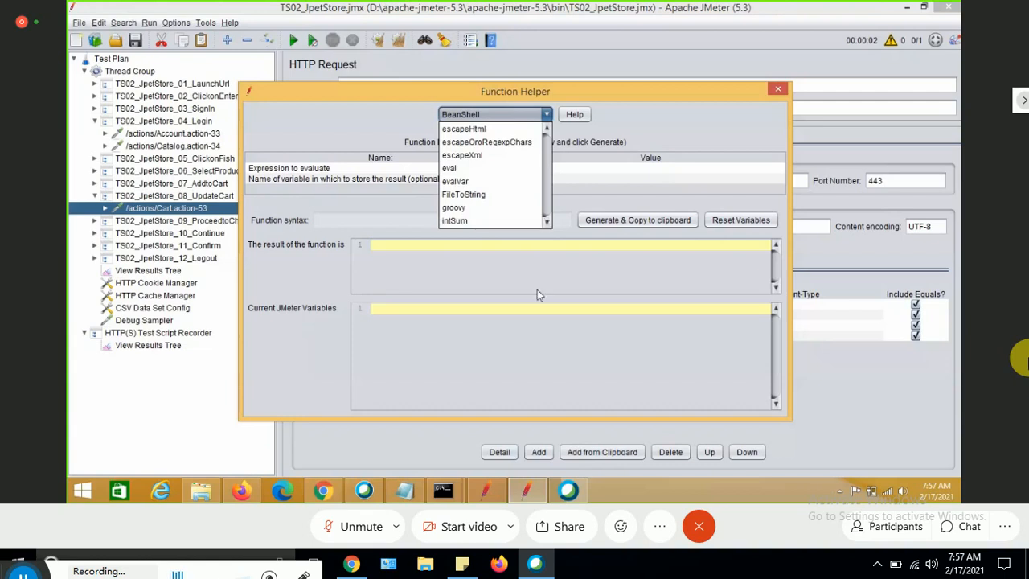
click(546, 115)
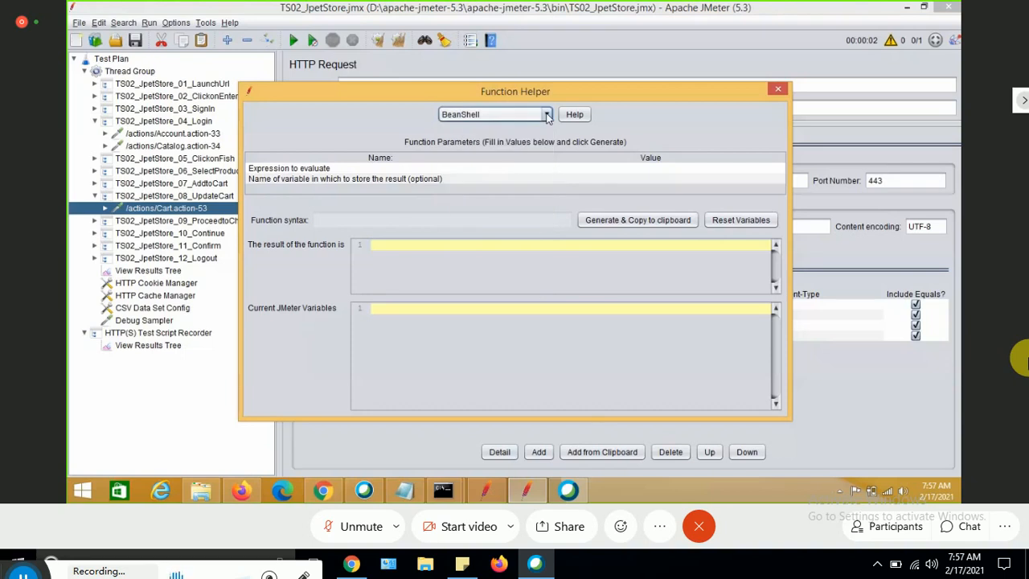
click(547, 115)
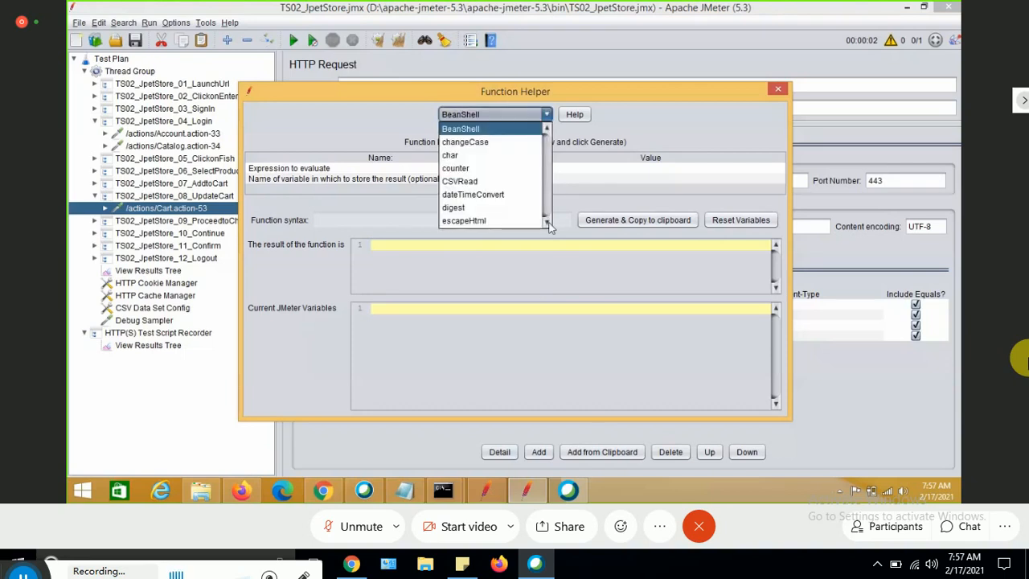
click(547, 223)
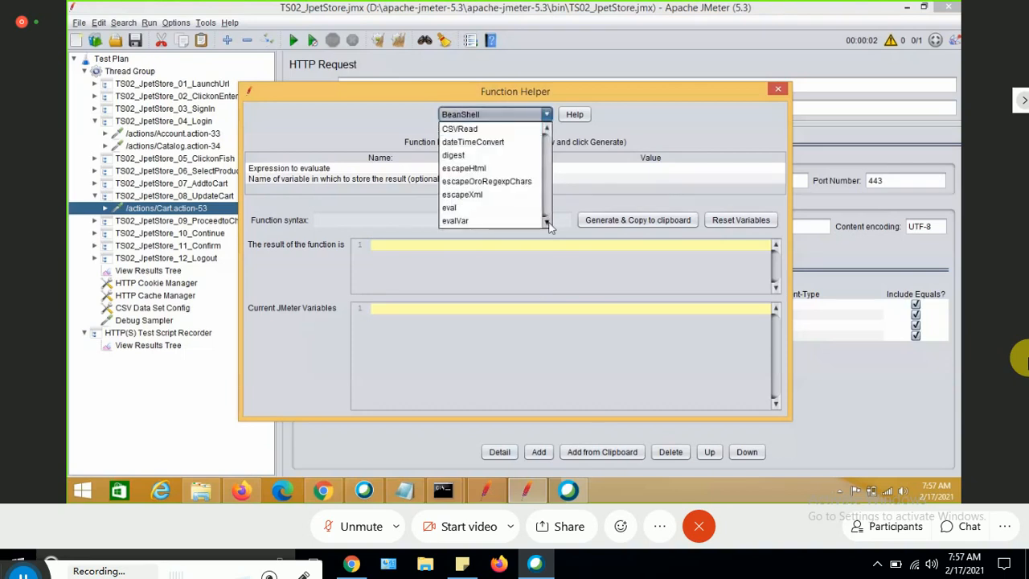
click(547, 222)
click(547, 223)
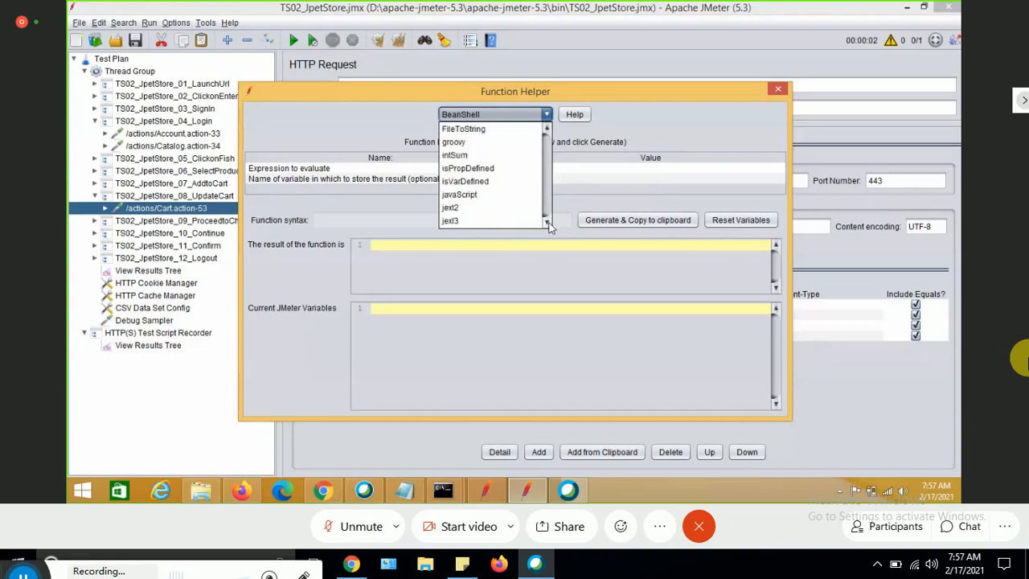
click(548, 223)
click(547, 222)
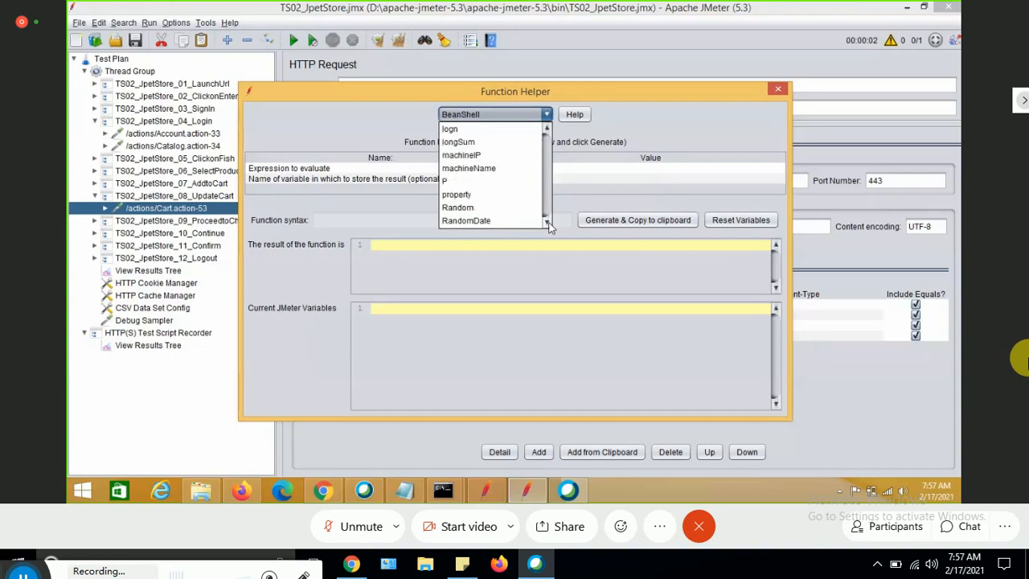
click(547, 222)
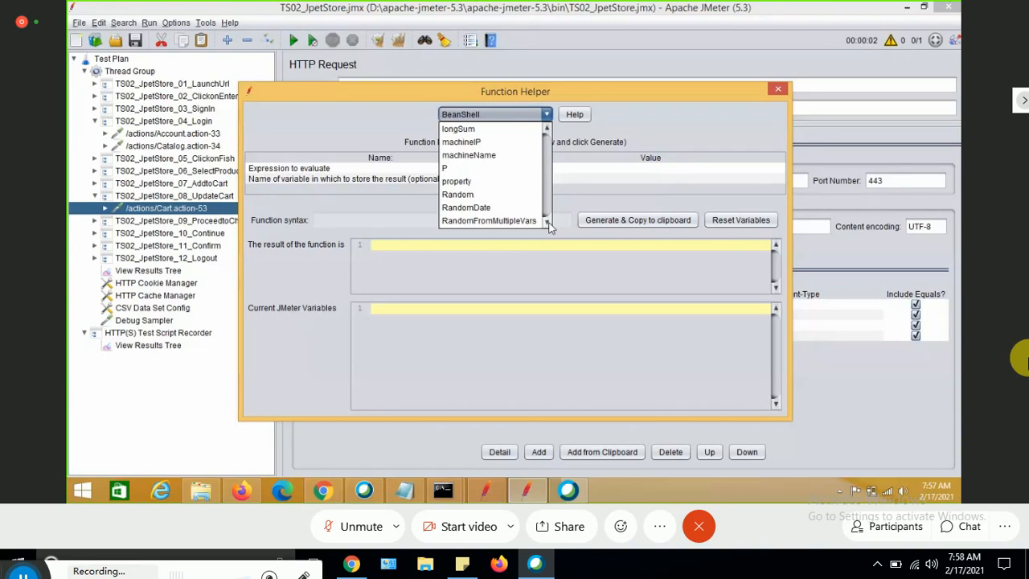
click(547, 222)
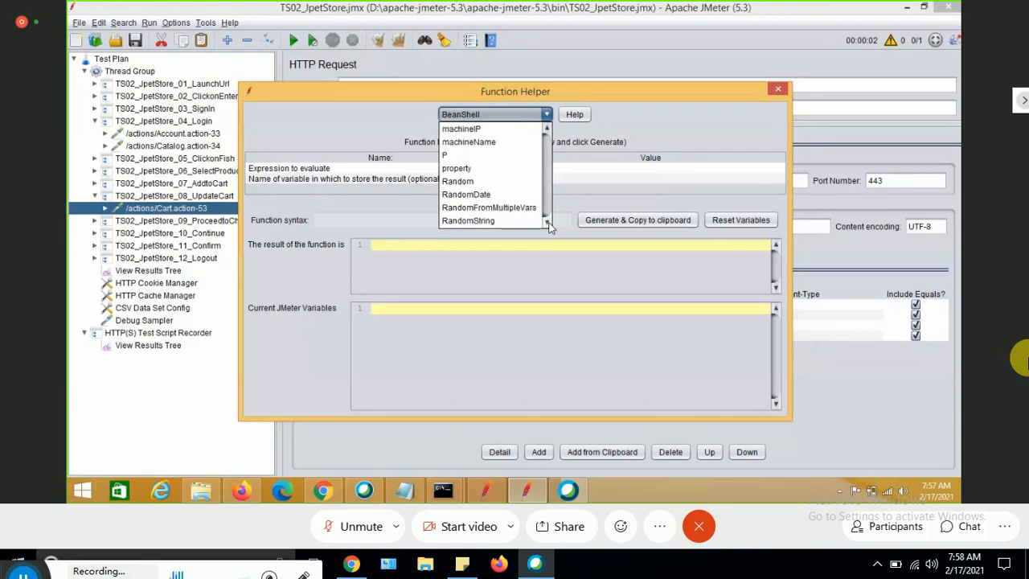
click(547, 223)
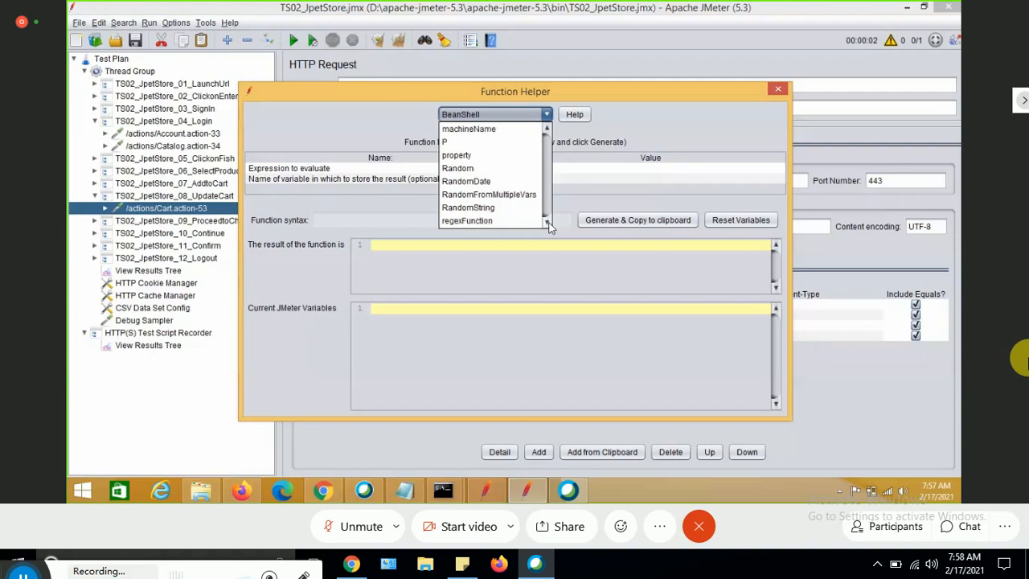
click(547, 223)
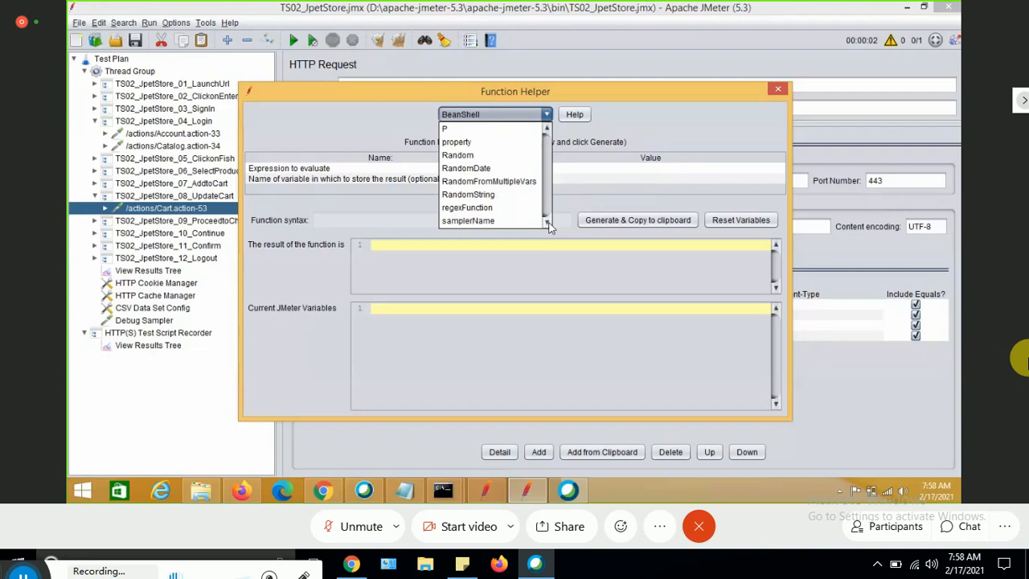
click(458, 155)
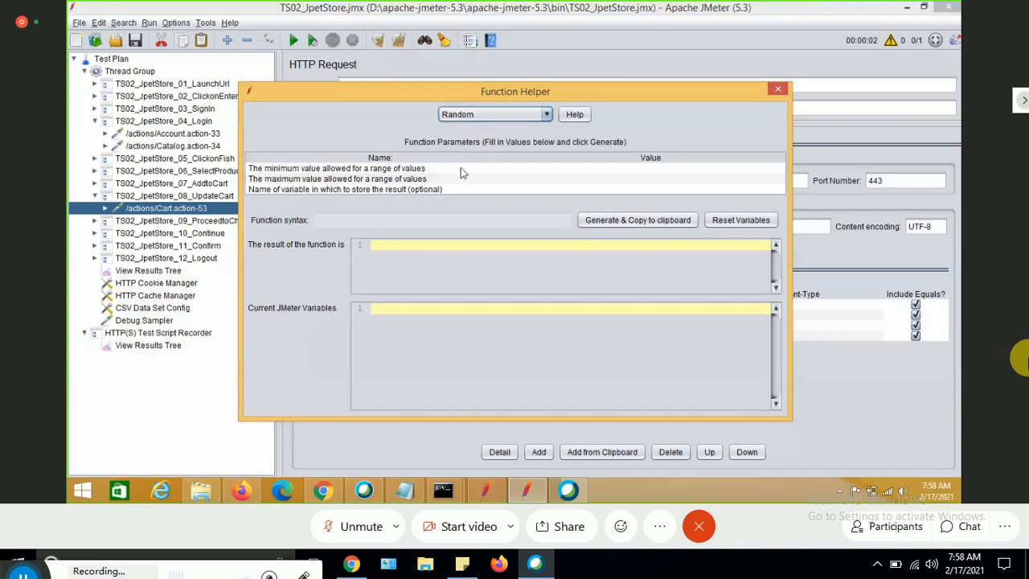
Set the Random function's minimum to 1 and maximum to 50, then generate and copy the function syntax.
click(531, 168)
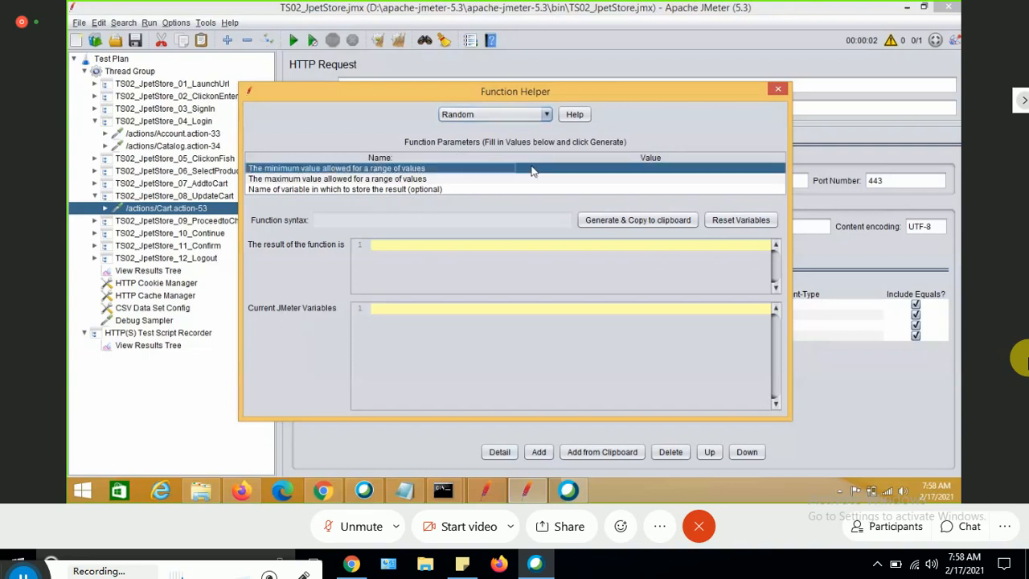
double_click(531, 169)
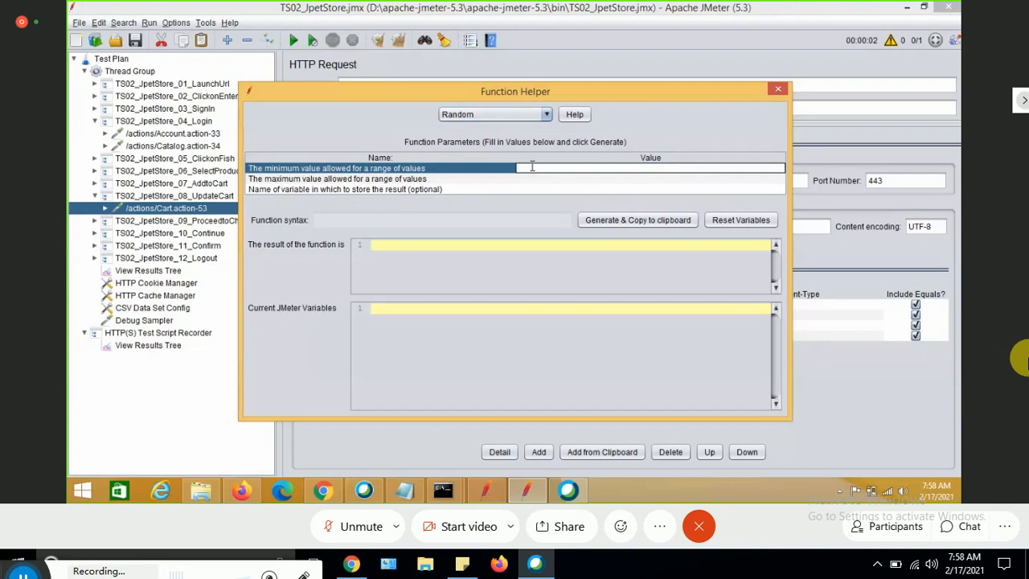
text(1)
key(Return)
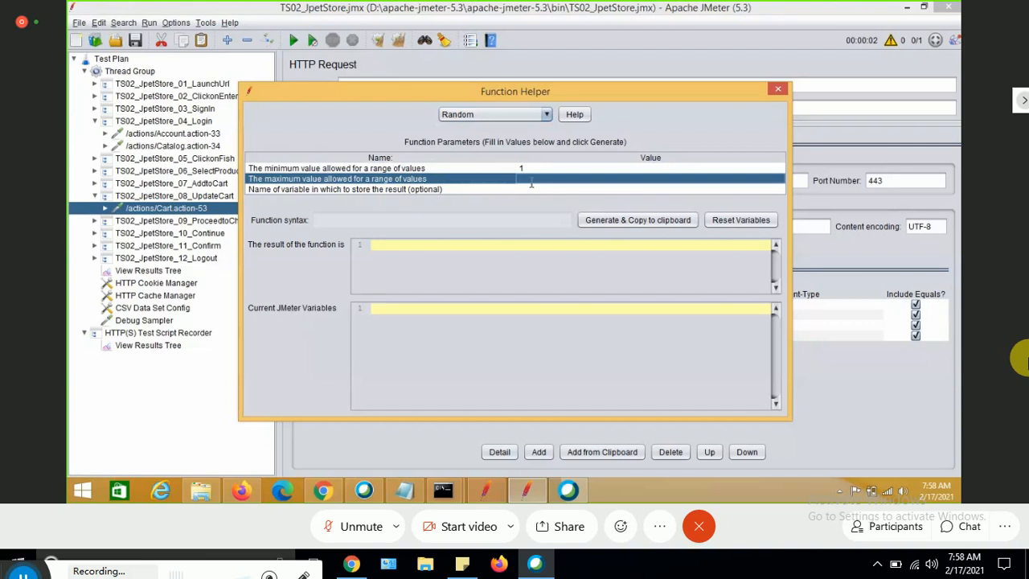
text(50)
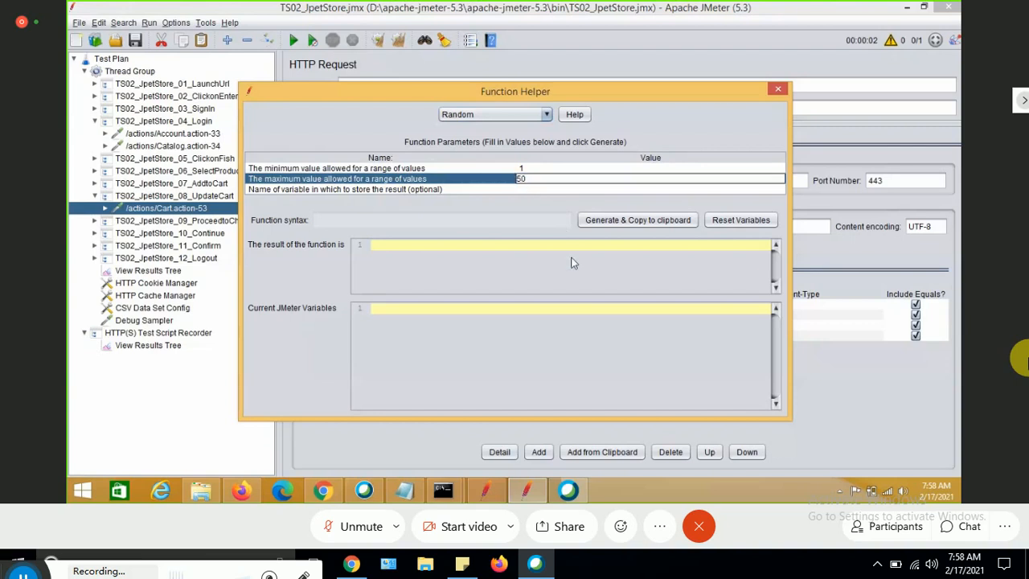
click(631, 220)
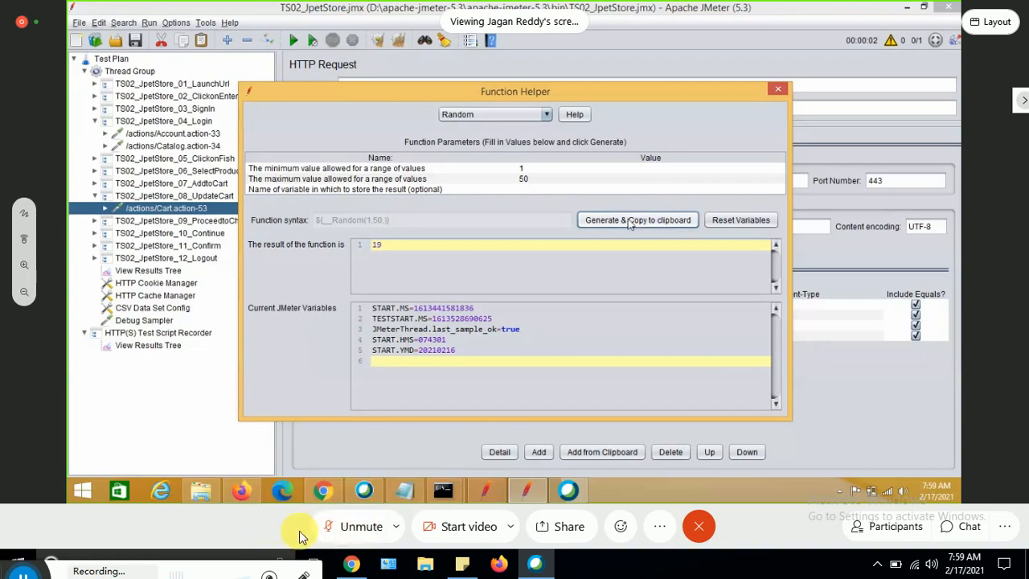
click(356, 526)
click(356, 527)
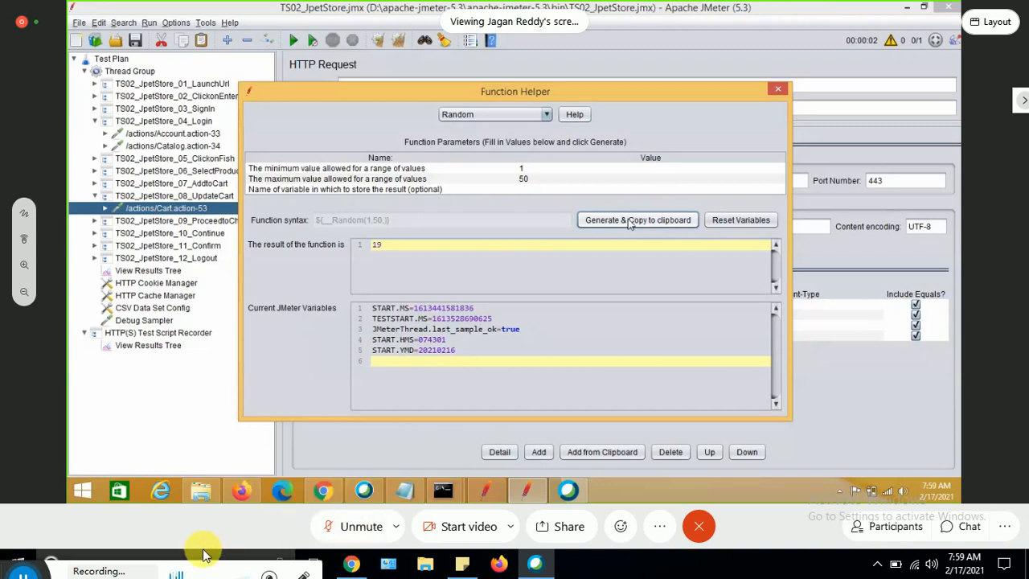
click(343, 531)
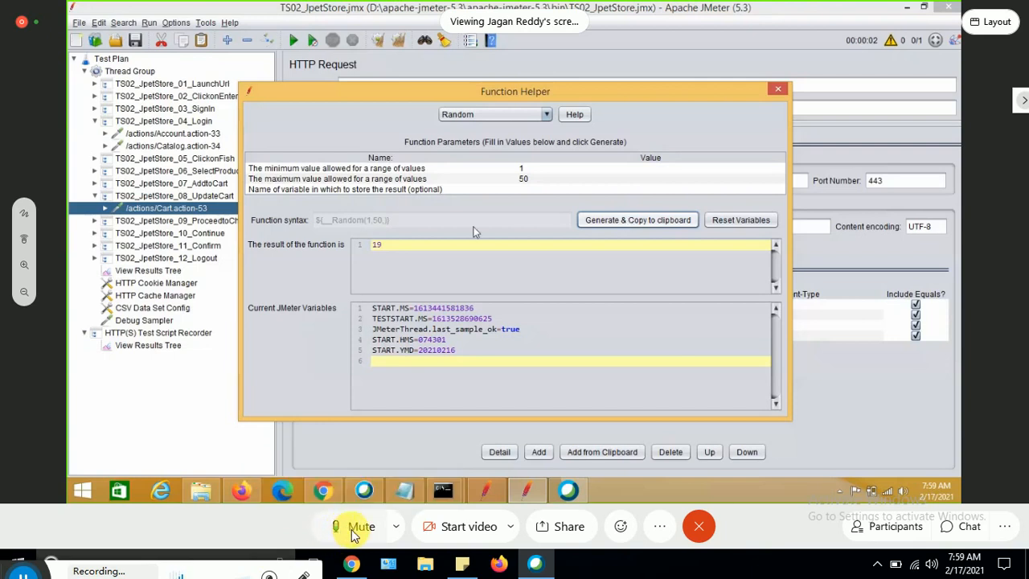
click(354, 532)
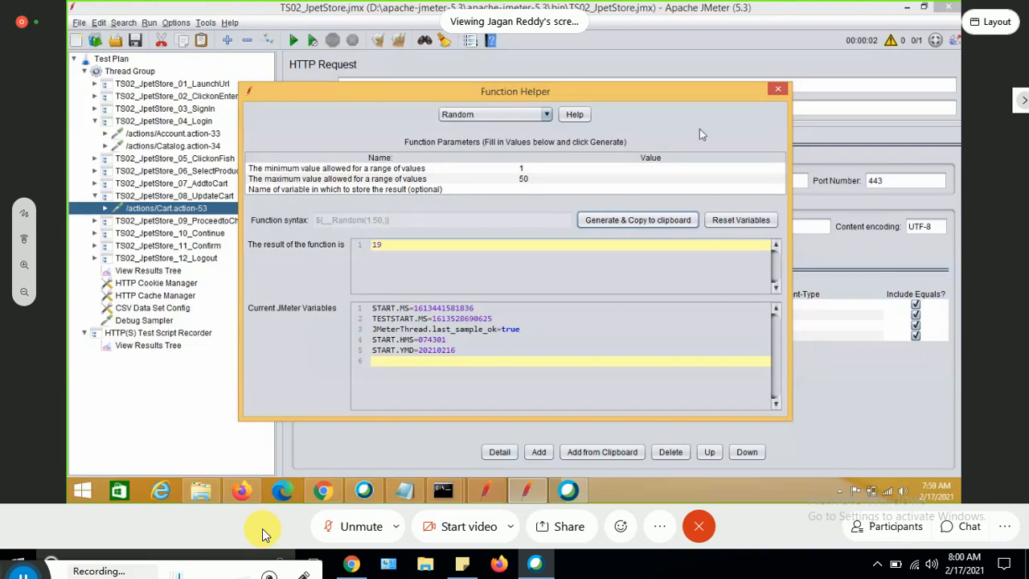
Close the Function Helper and replace the EST-3 parameter value with the copied ${__Random(1,50,)} function.
click(781, 90)
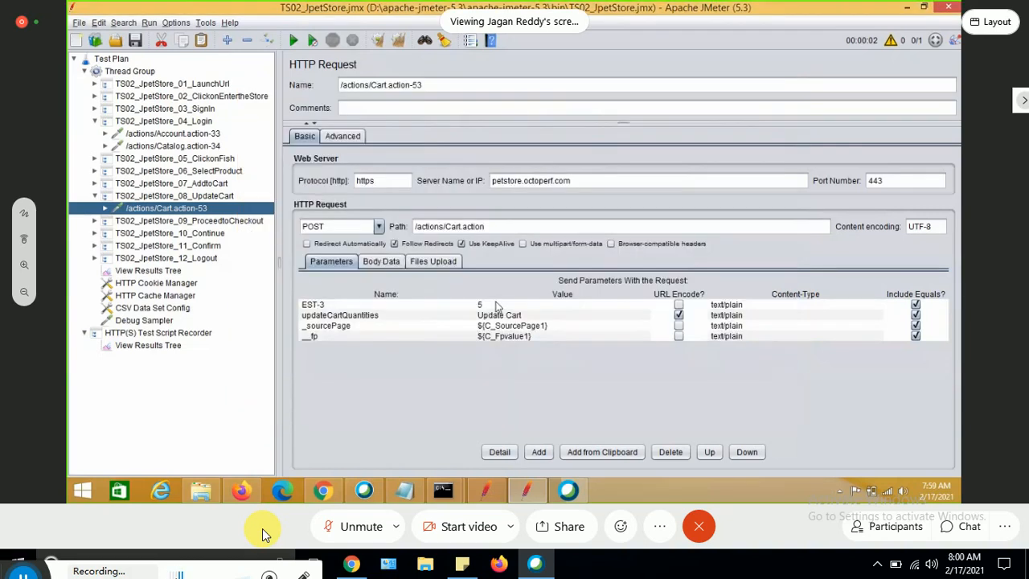
double_click(496, 304)
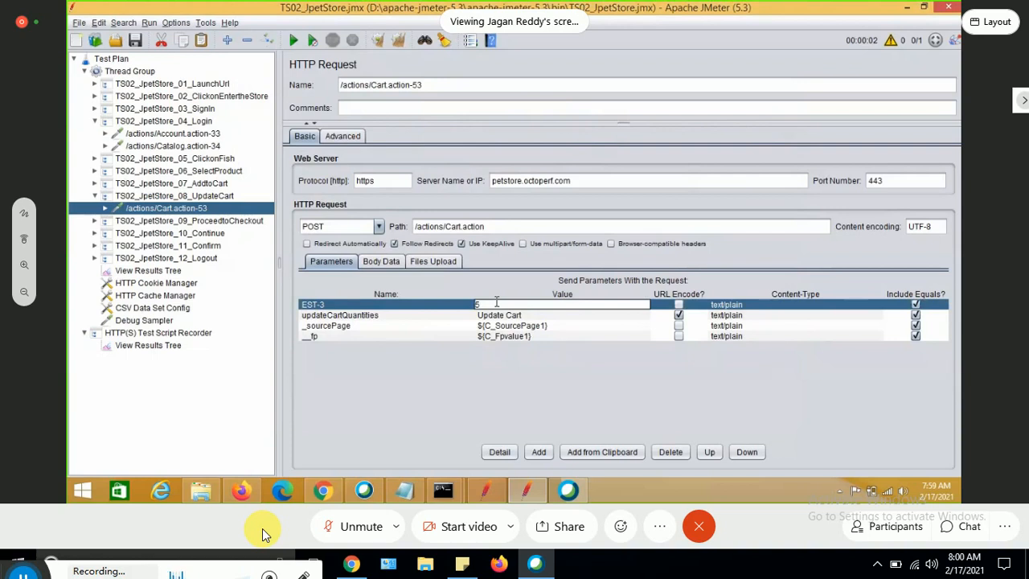
key(BackSpace)
text(${__Random(1,50,)})
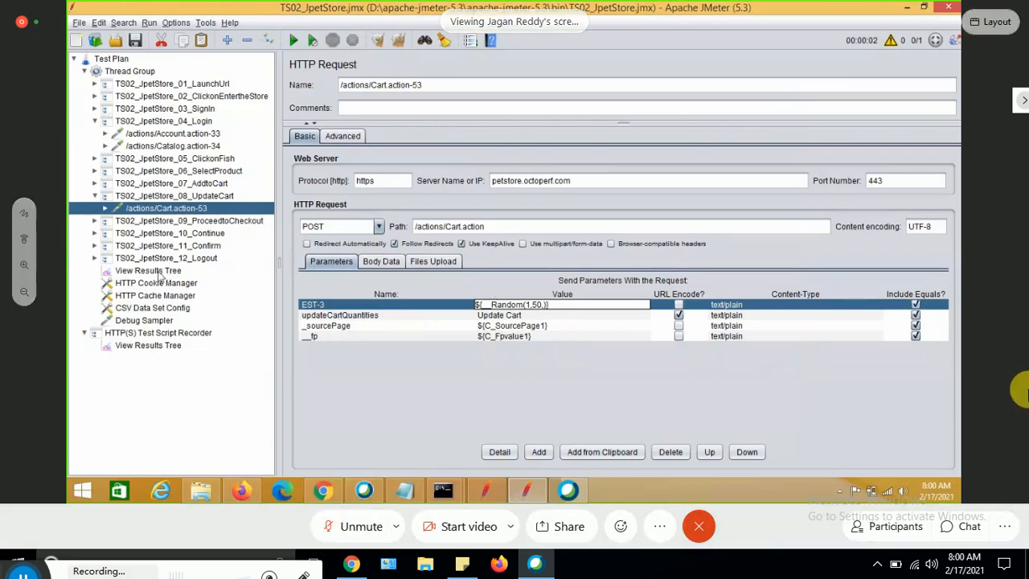
Clear the previous results in View Results Tree and run the test plan again.
click(148, 271)
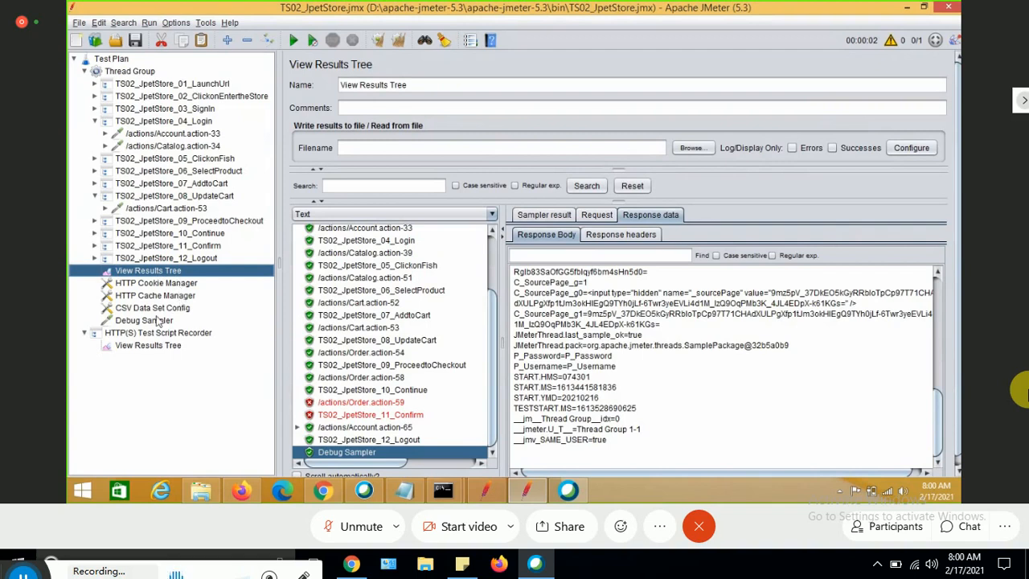
click(156, 308)
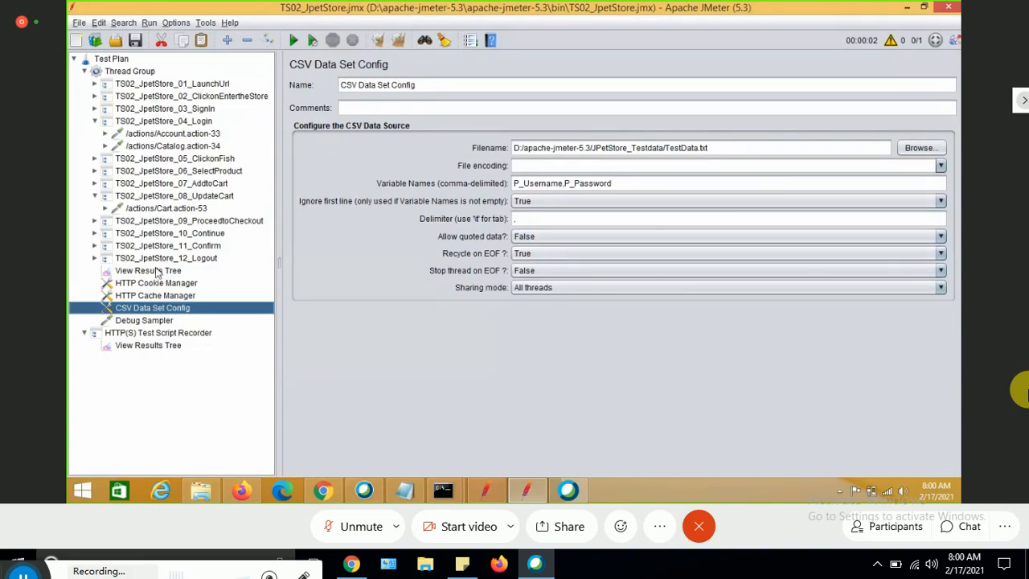
click(157, 271)
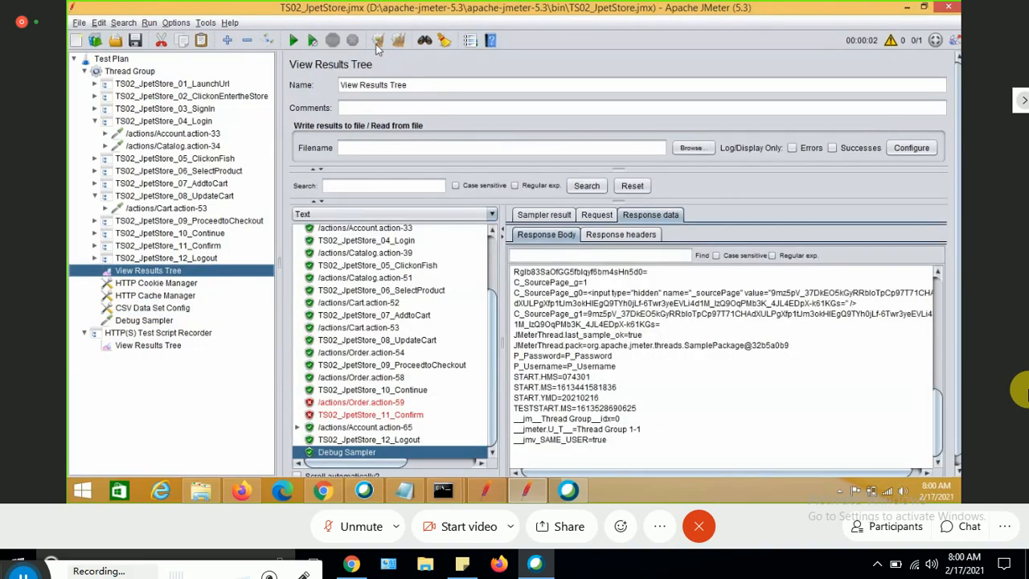
click(378, 41)
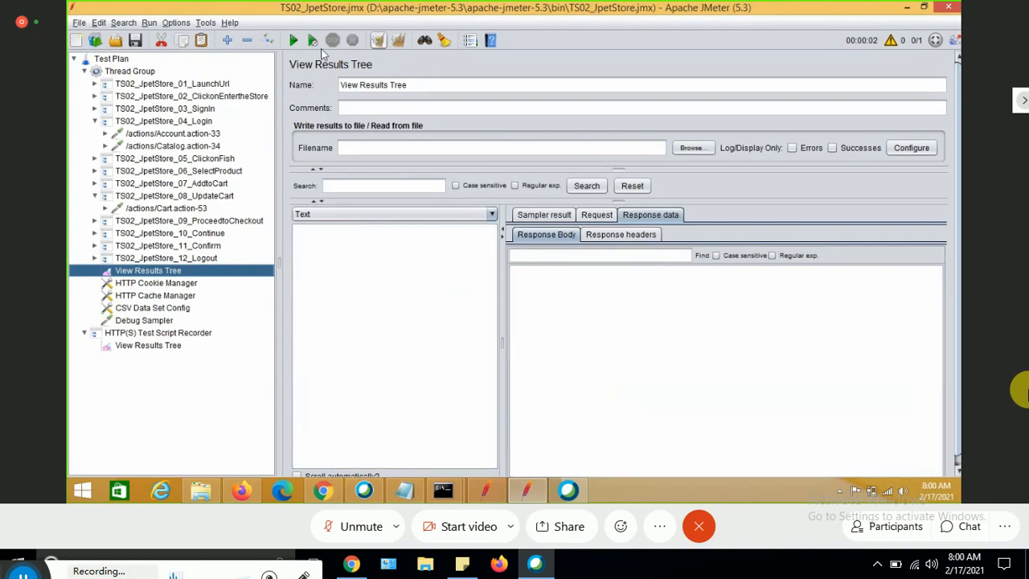
click(294, 41)
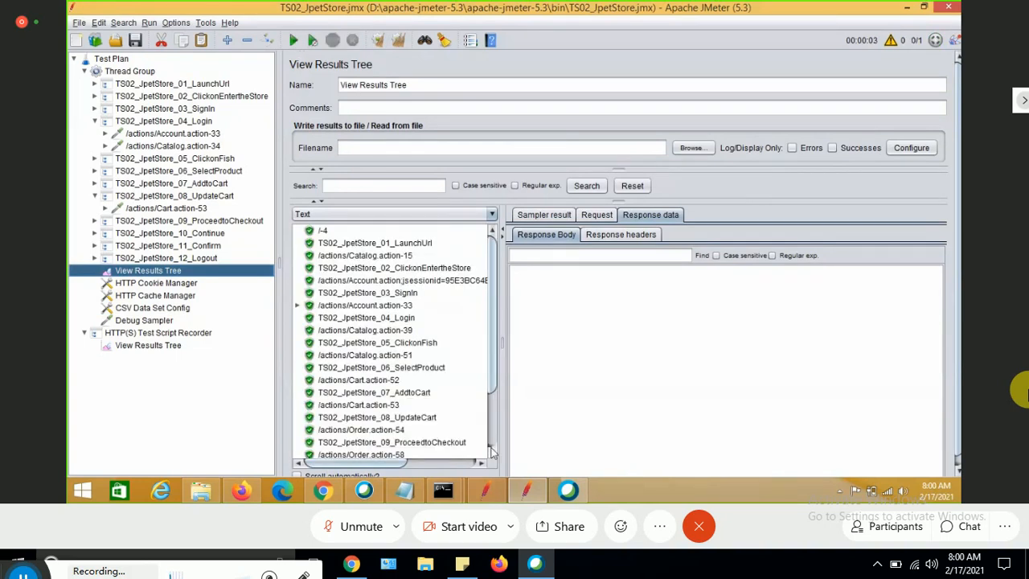
Select the Debug Sampler result and scroll through its response to inspect the JMeter variables.
scroll(492, 452, down, 2)
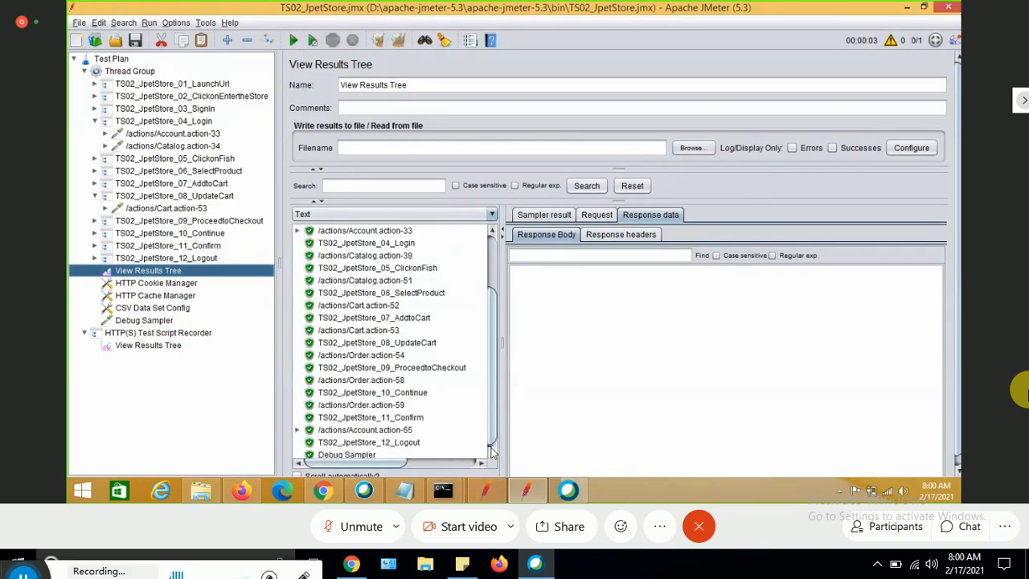
click(362, 452)
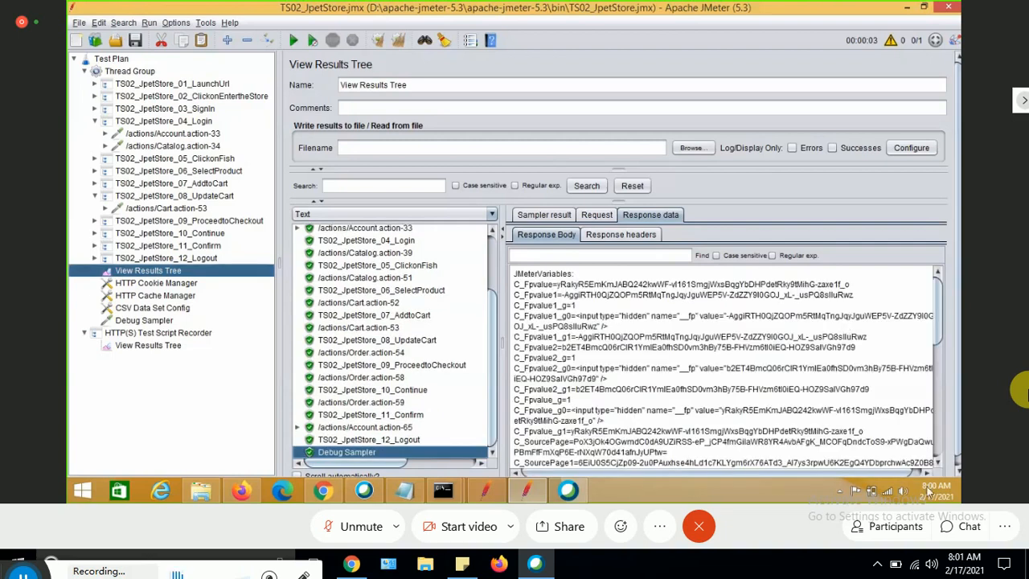
scroll(936, 466, down, 2)
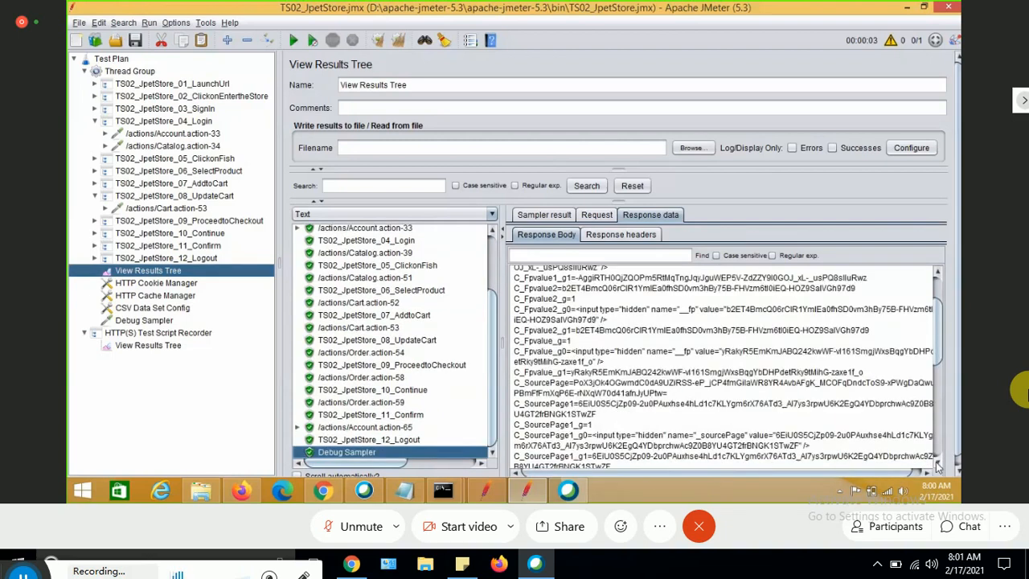
Scroll to the end of the Debug Sampler's variable list to inspect the remaining JMeter variables.
scroll(936, 466, down, 4)
scroll(936, 467, down, 3)
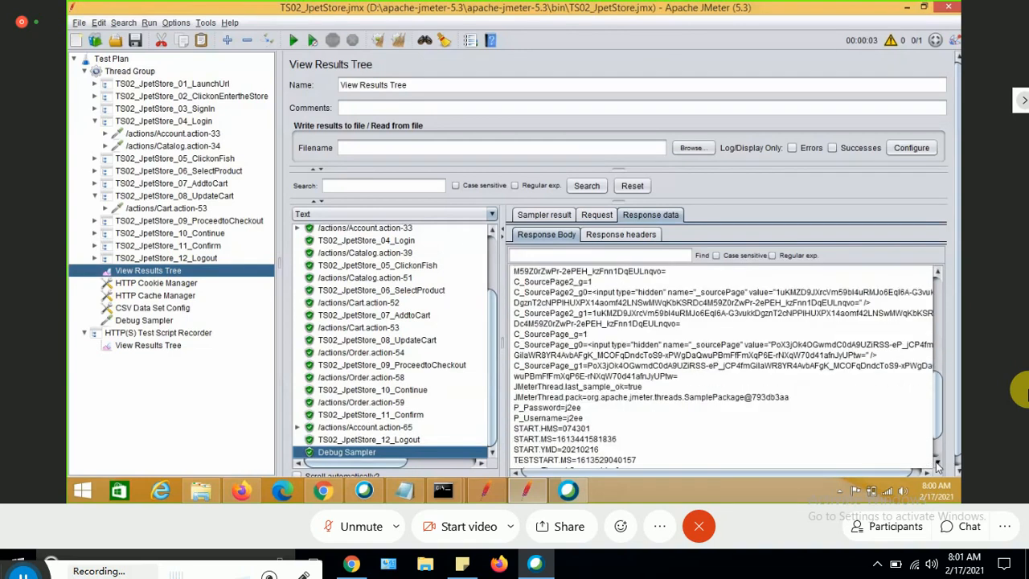
scroll(937, 466, down, 1)
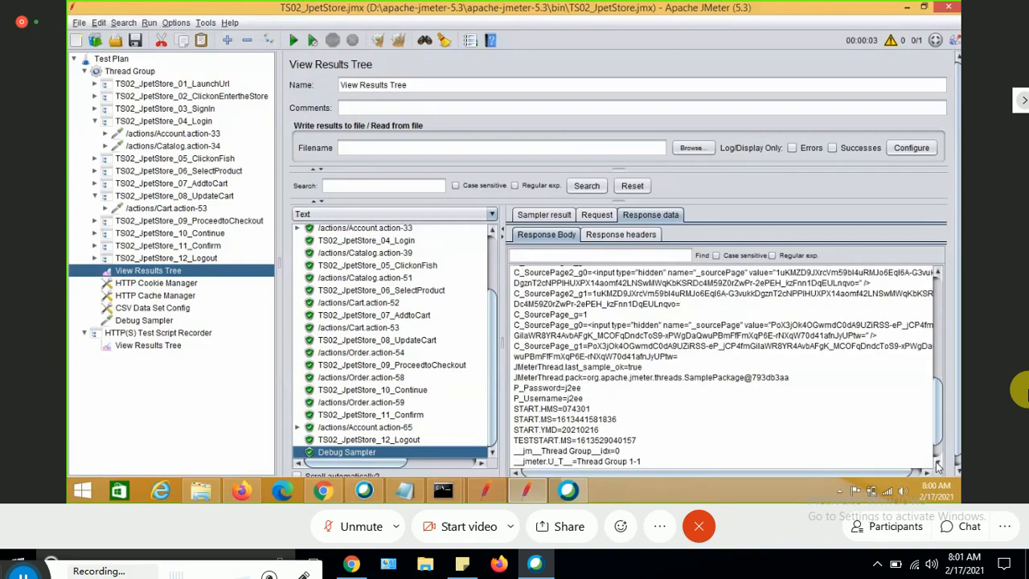
scroll(936, 466, down, 1)
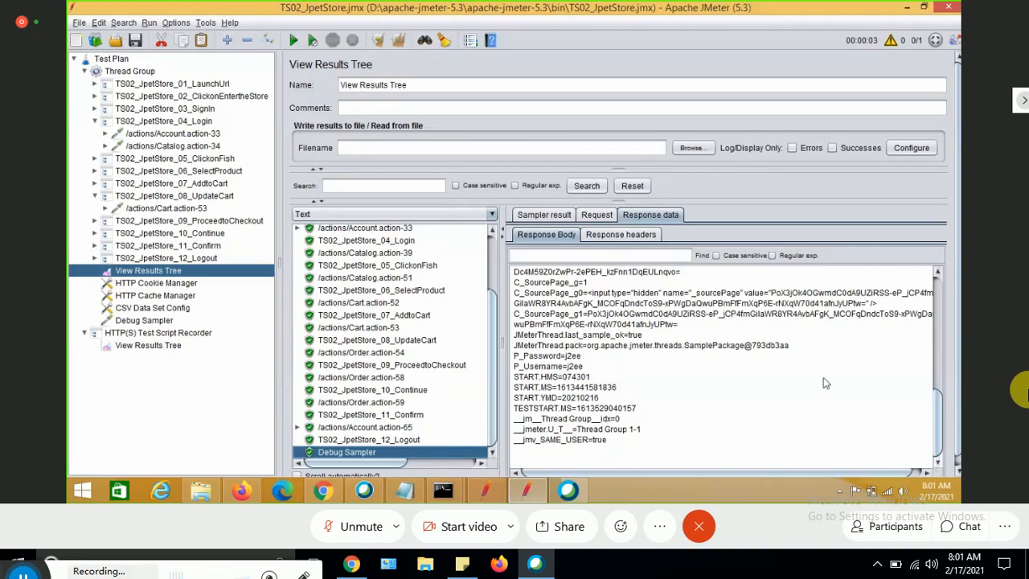
Open the /actions/Cart.action-53 request in HTTP view and inspect its EST-3 parameter value.
click(420, 343)
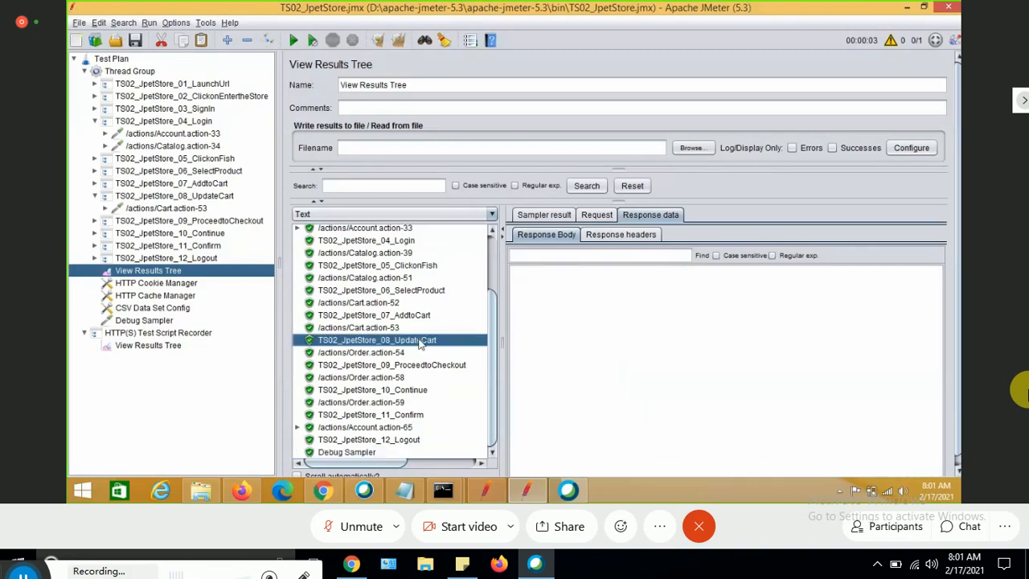
click(391, 328)
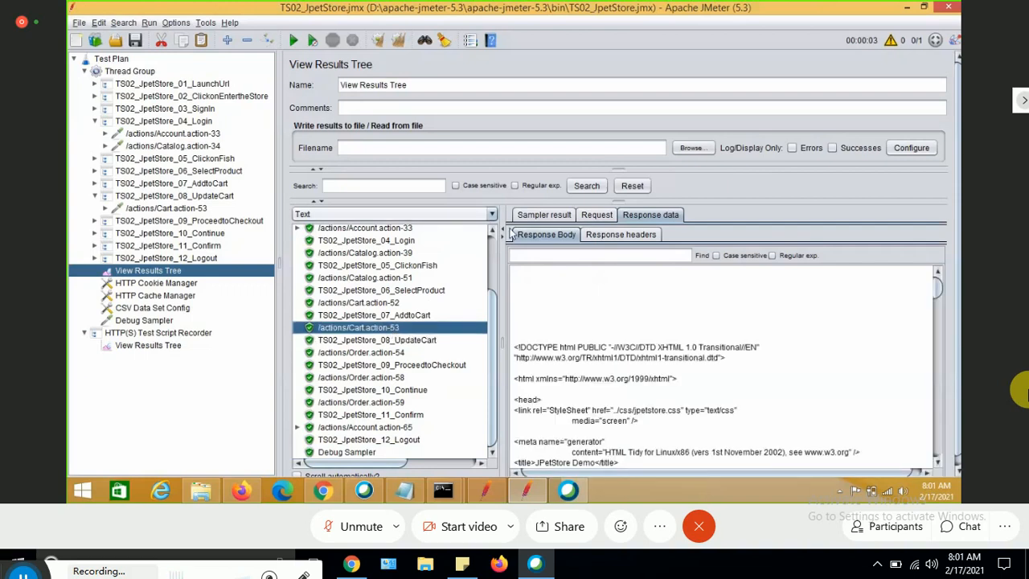
click(596, 216)
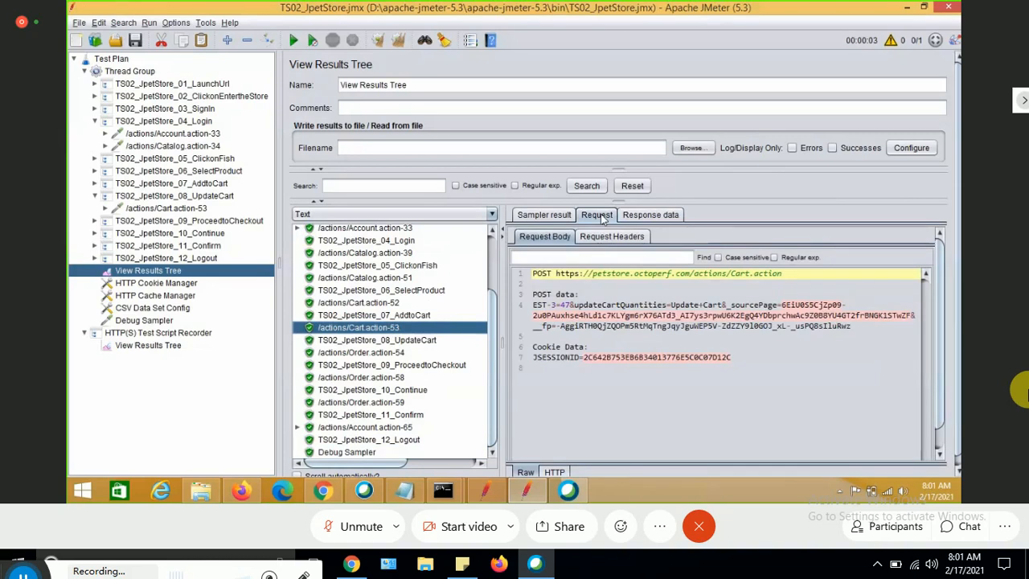
click(554, 472)
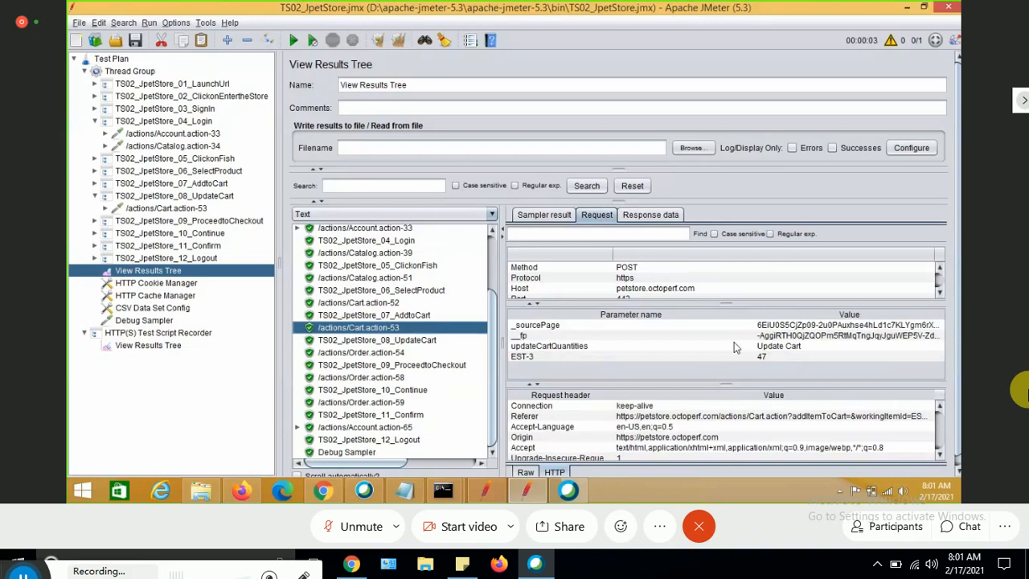
click(776, 360)
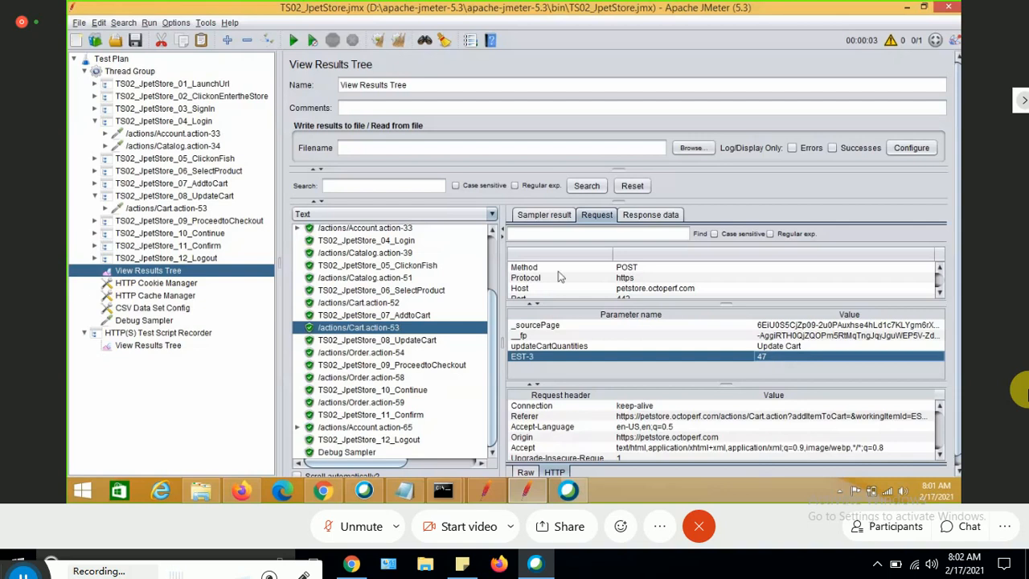
Switch the results renderer to Browser and view the Cart.action-53 response data.
click(492, 215)
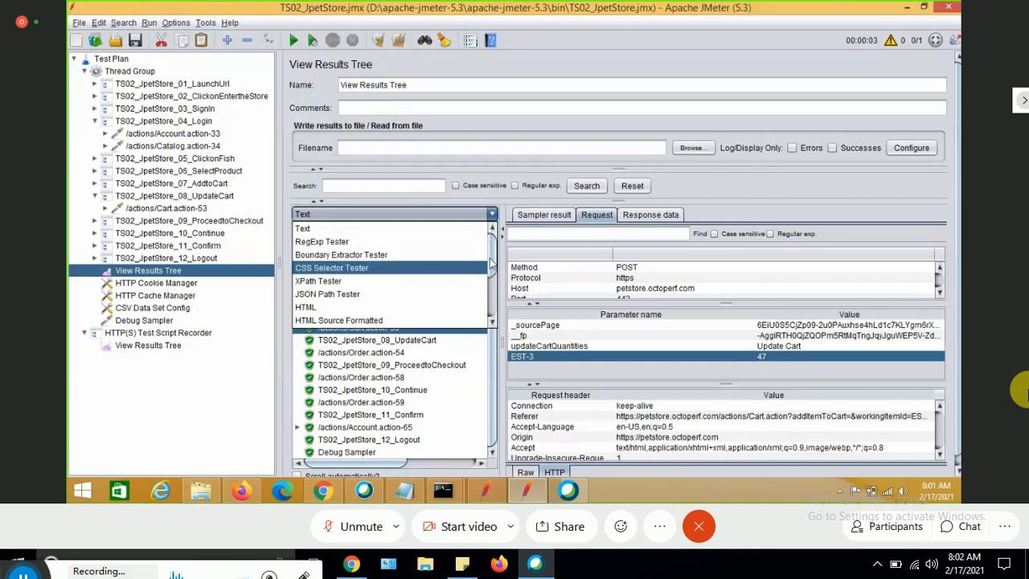
scroll(492, 263, down, 3)
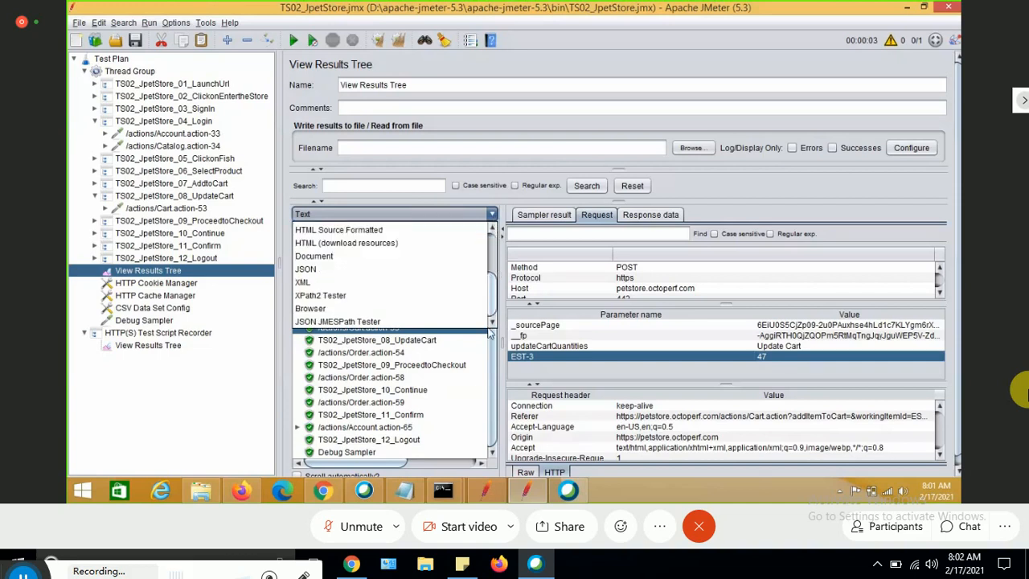
click(323, 308)
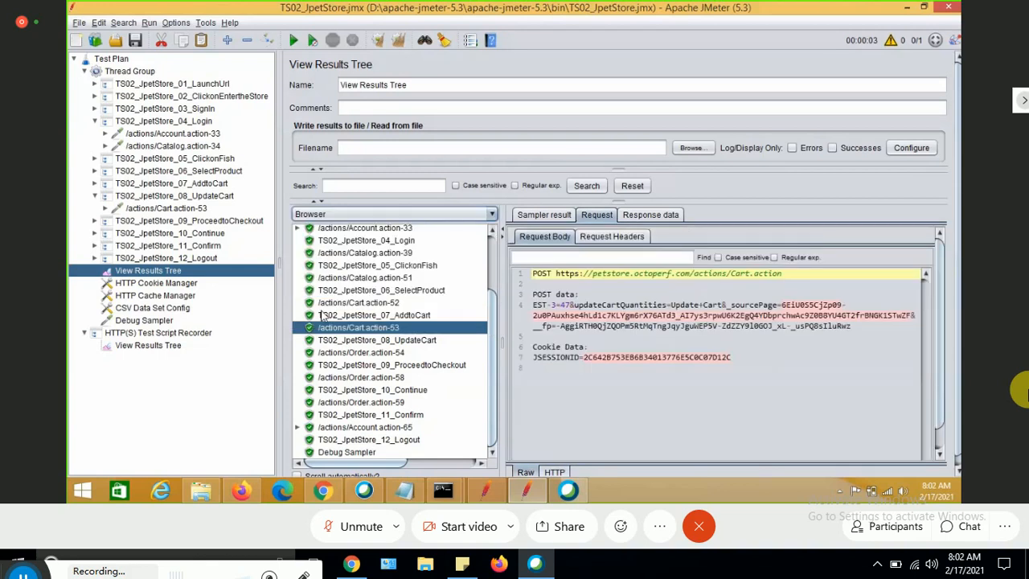
click(659, 214)
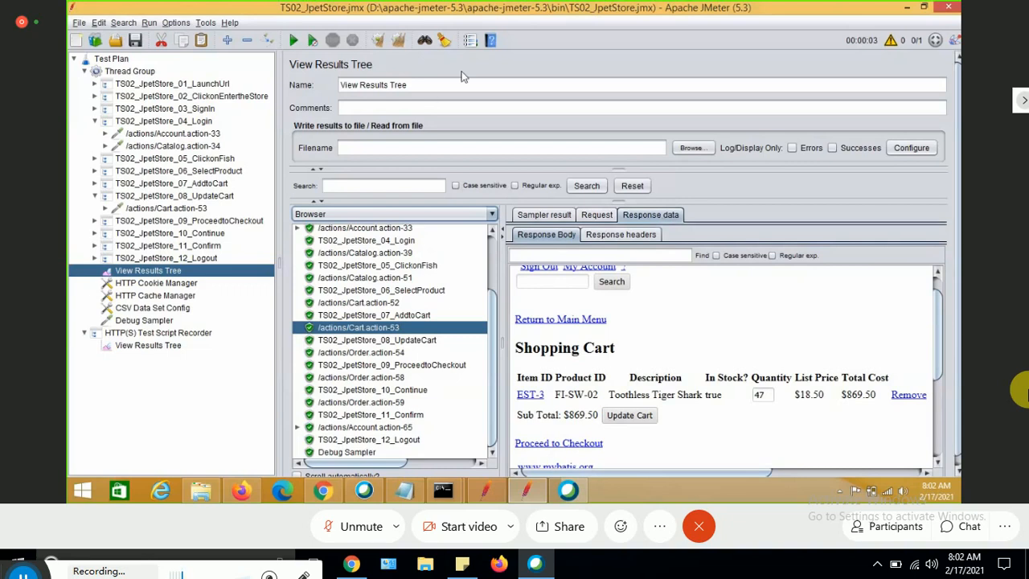
click(470, 42)
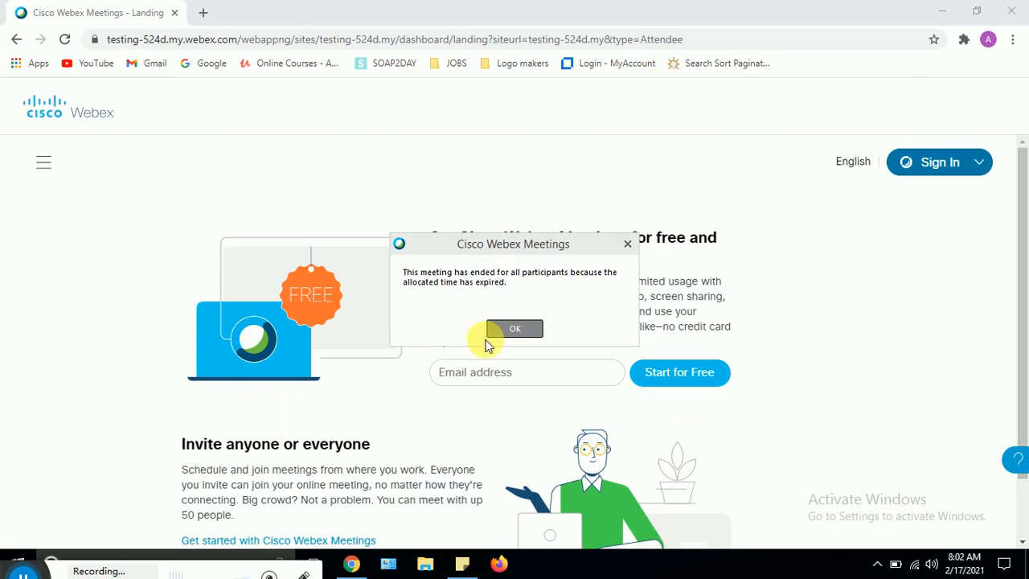
click(516, 328)
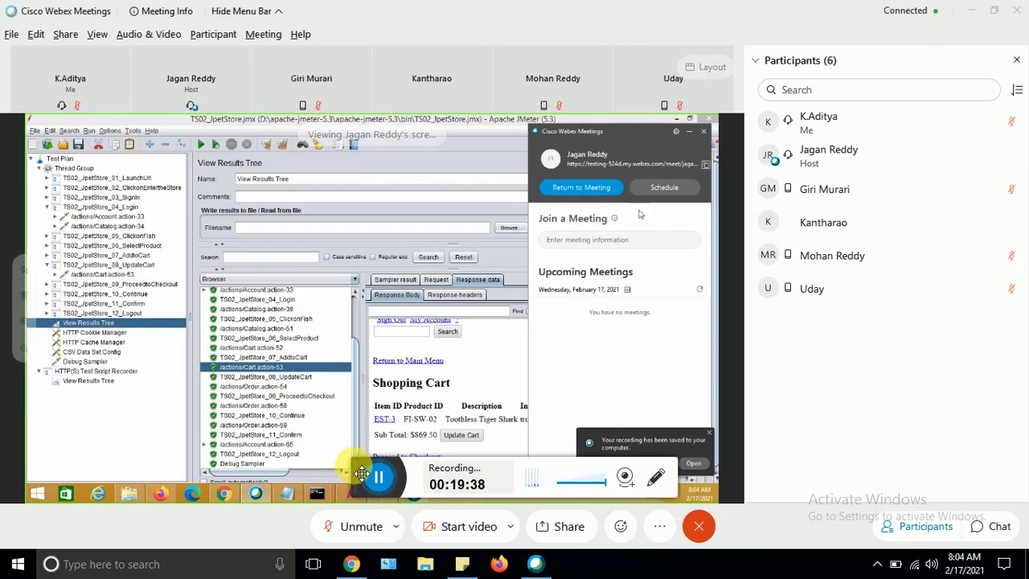
drag(361, 473, 32, 567)
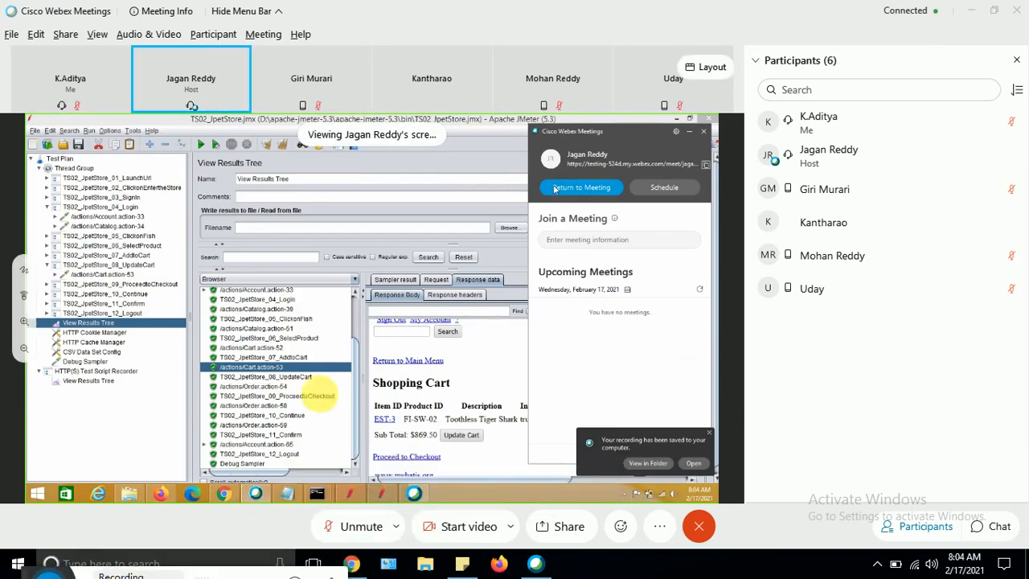
click(755, 62)
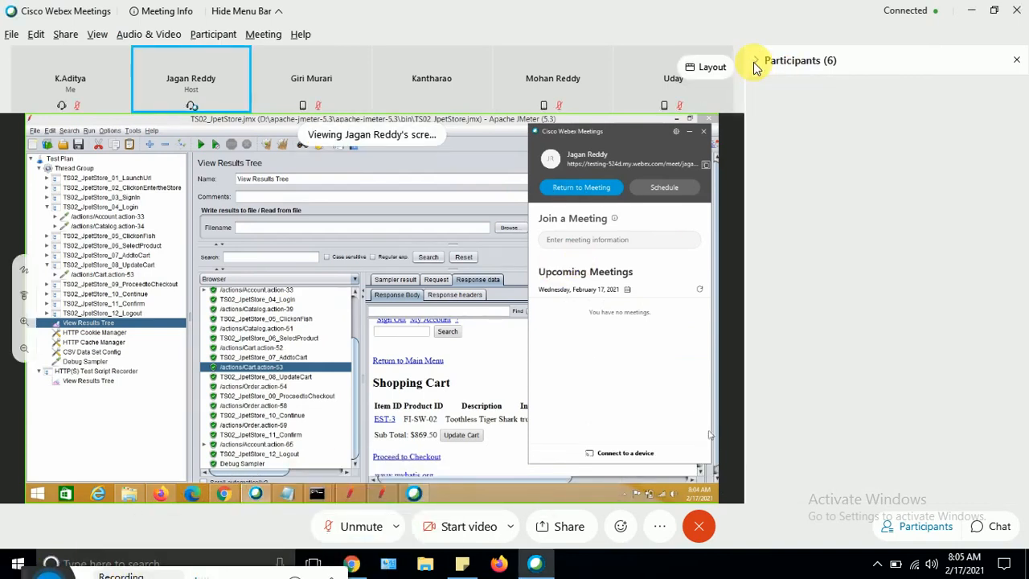
click(1017, 62)
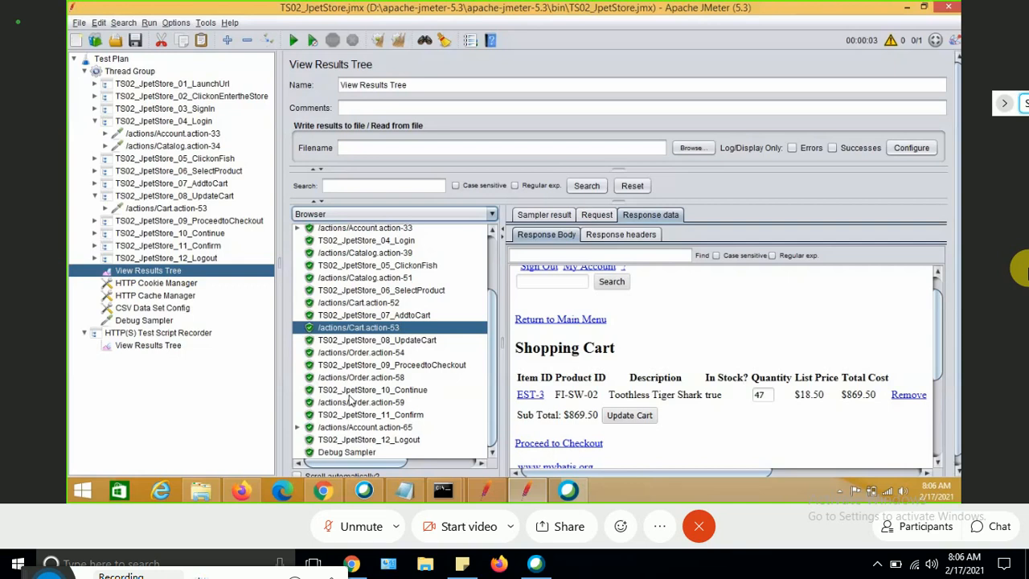
Open the Plugins Manager and browse the available plugins, then close it.
click(170, 23)
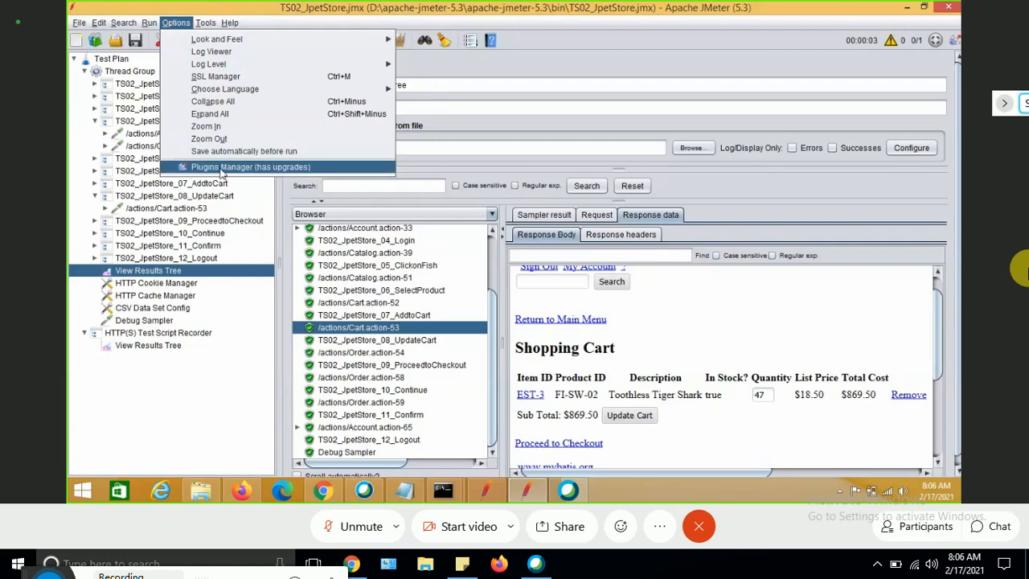
click(224, 167)
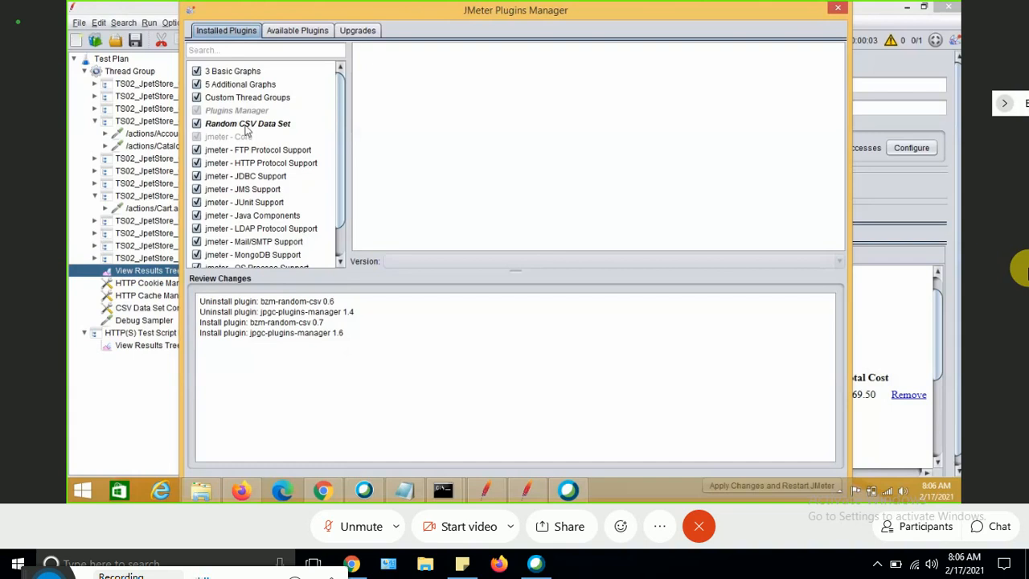
click(295, 32)
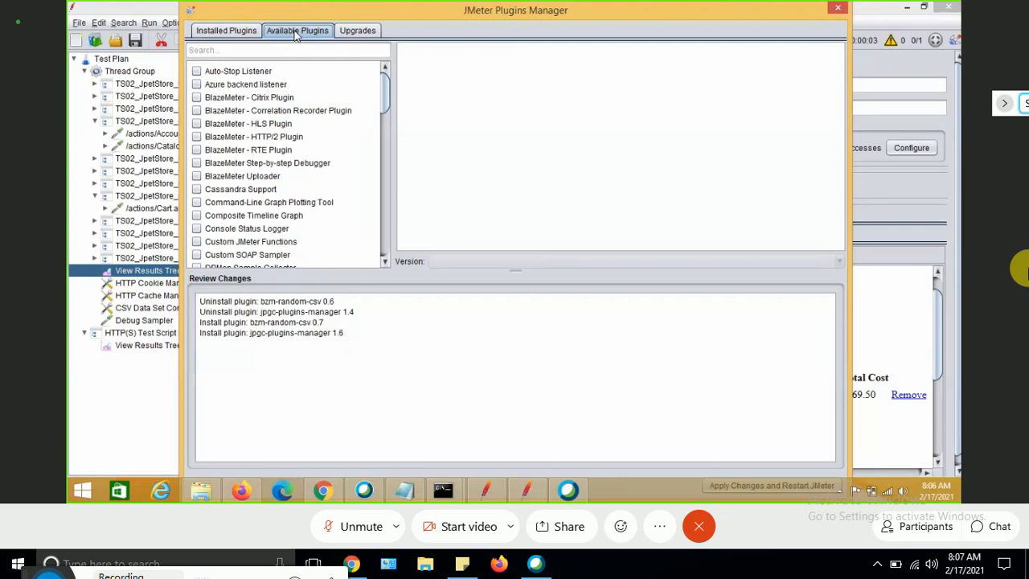
click(838, 9)
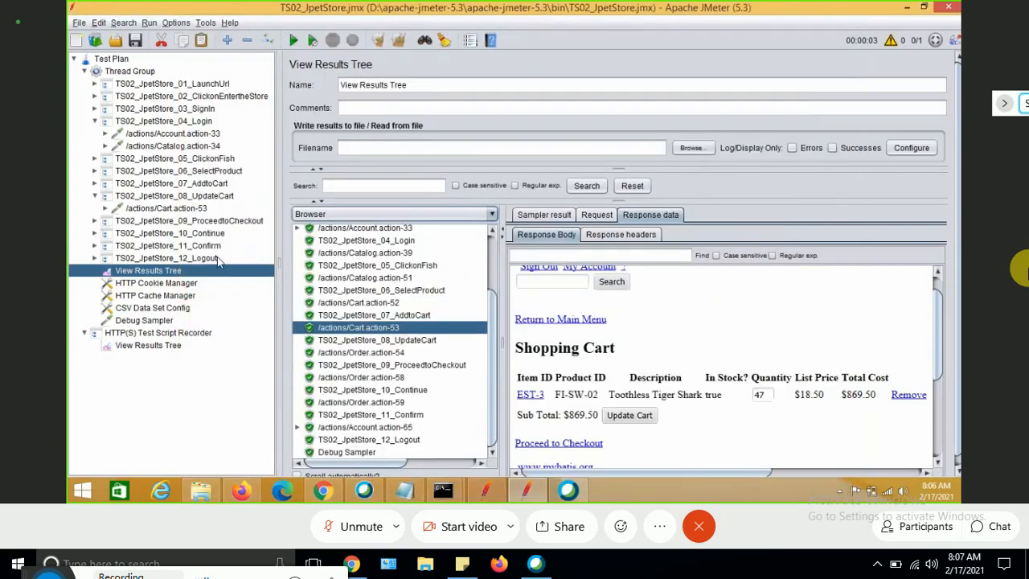
Add a bzm - Random CSV Data Set Config element to the Thread Group.
click(128, 73)
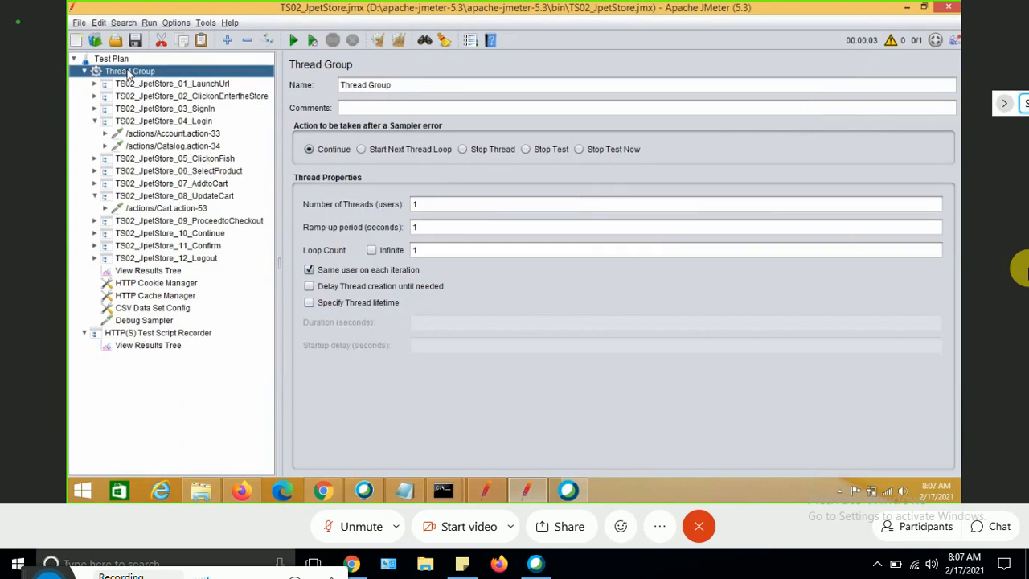
right_click(129, 74)
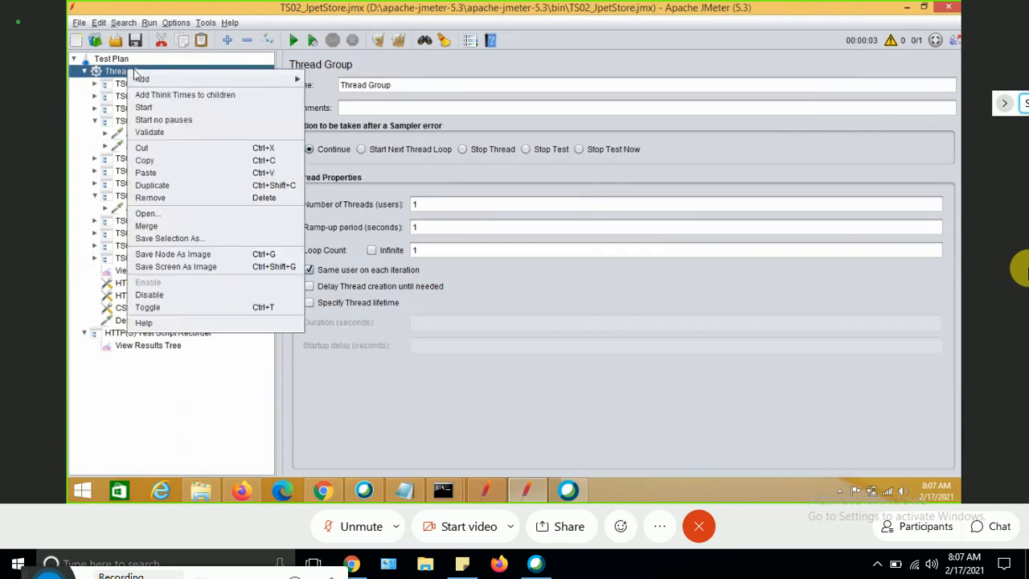
mouse_move(241, 80)
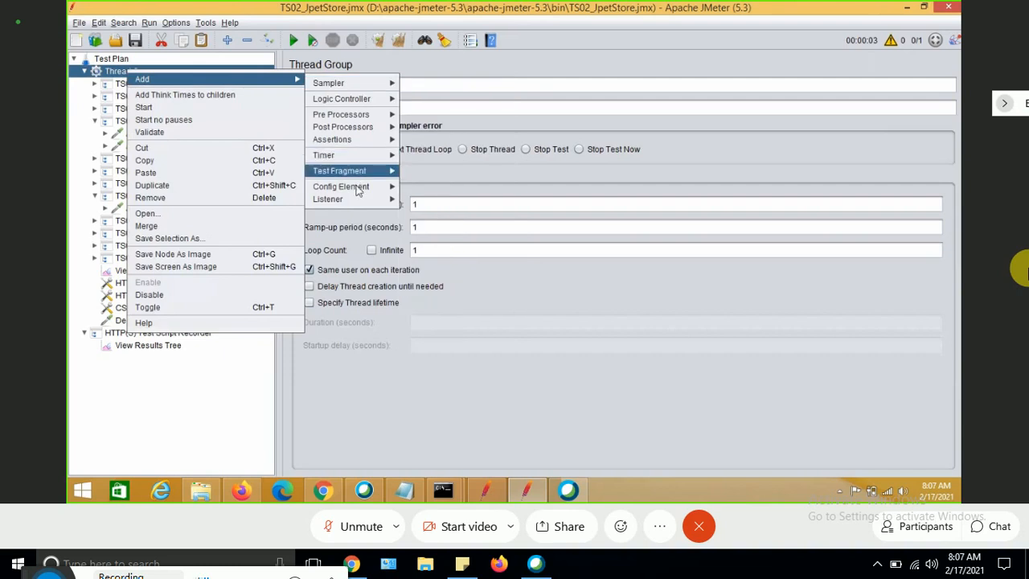
mouse_move(358, 189)
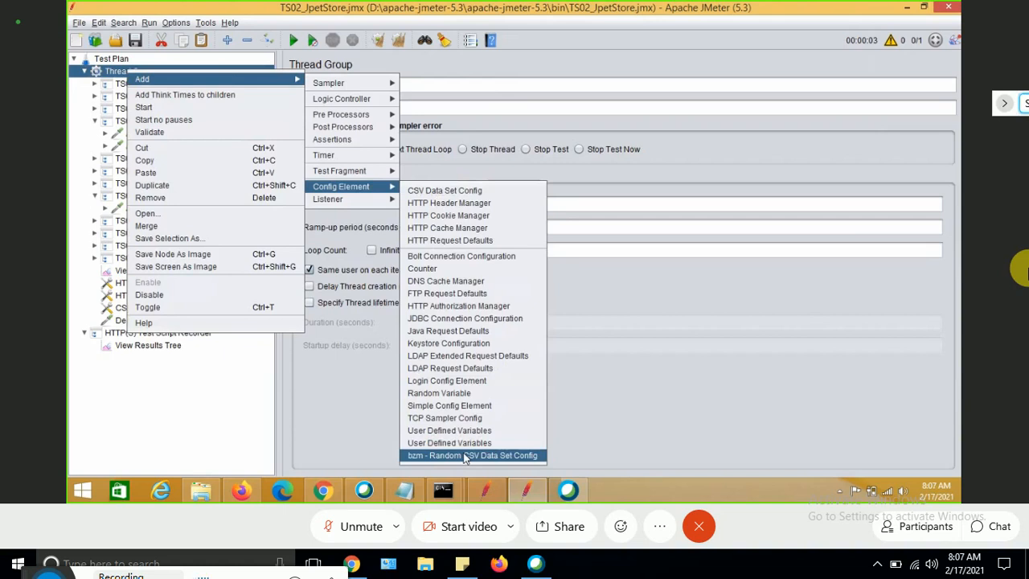
click(465, 455)
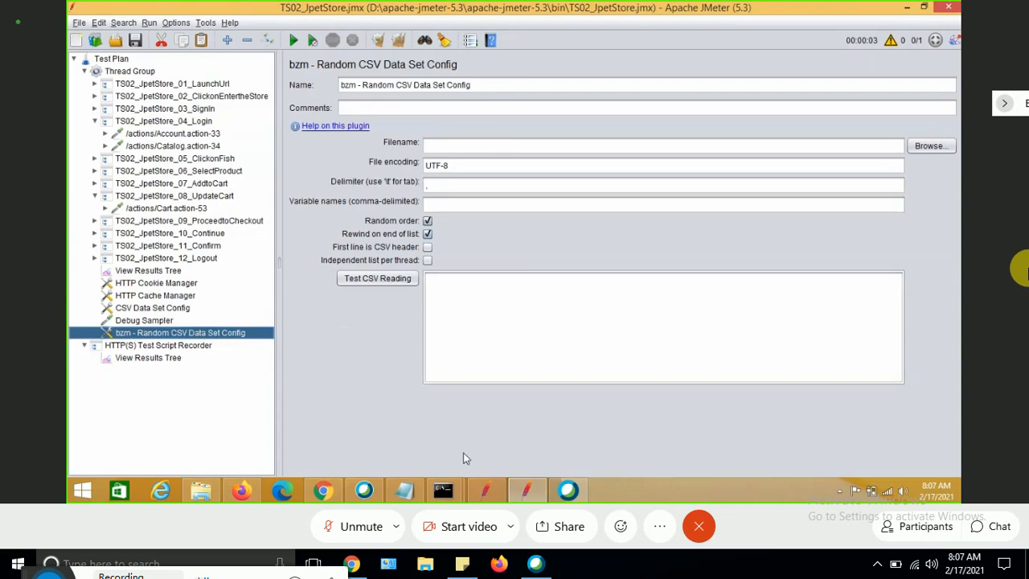
Open the TestData file in Notepad and append the rows abc,125 and bc,7895.
click(201, 490)
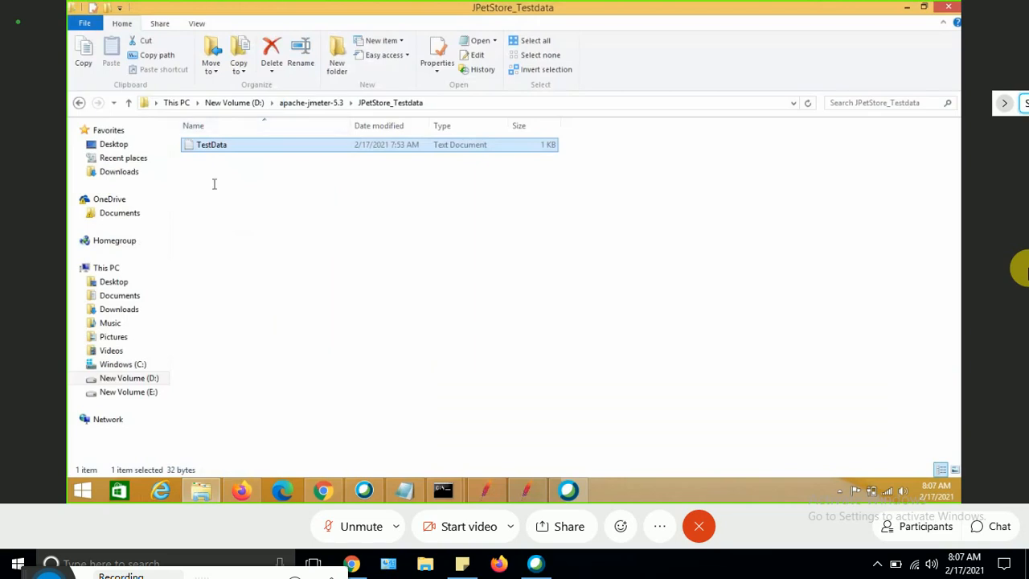
double_click(212, 145)
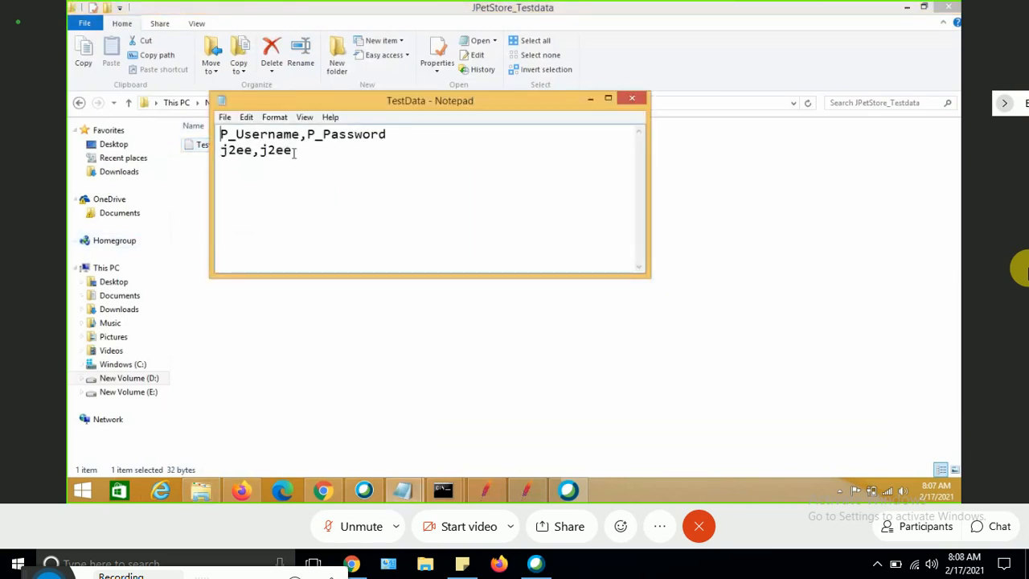
key(Return)
text(abc,125)
key(Return)
text(bc,7895)
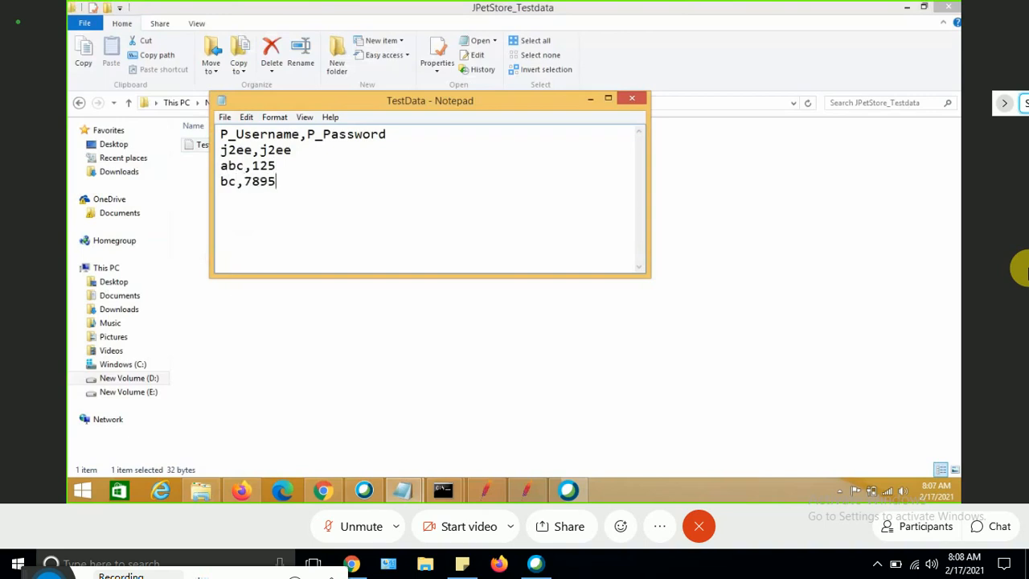
Change the last row to dbc,789 and add a row gdg,784 in TestData.
key(BackSpace)
key(Return)
key(Up)
text(d)
text(gdg)
text(,784)
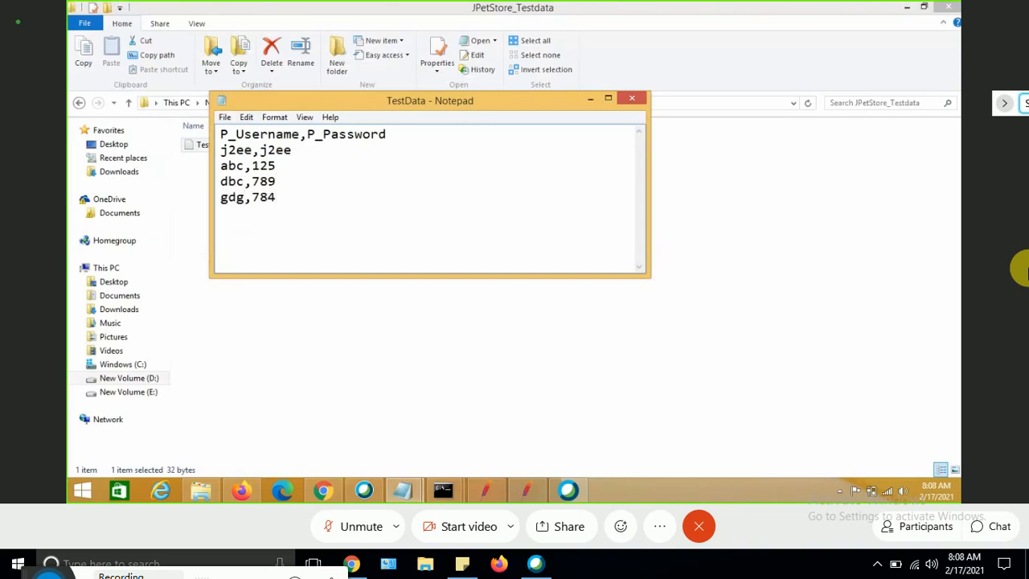
Add the row ury,698, then save and close the TestData file.
key(Return)
text(ury,698)
key(ctrl+a)
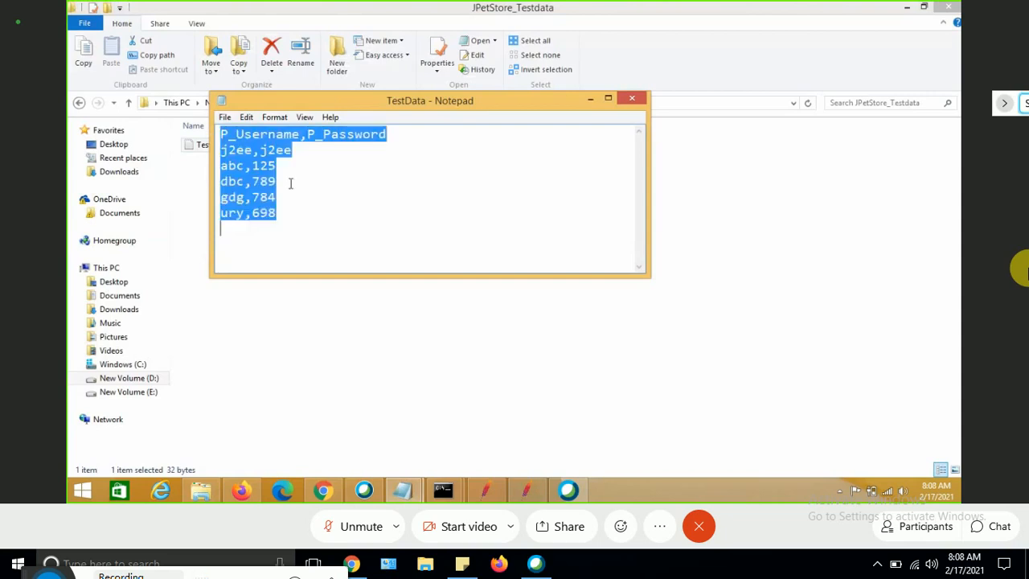
key(ctrl+s)
click(634, 99)
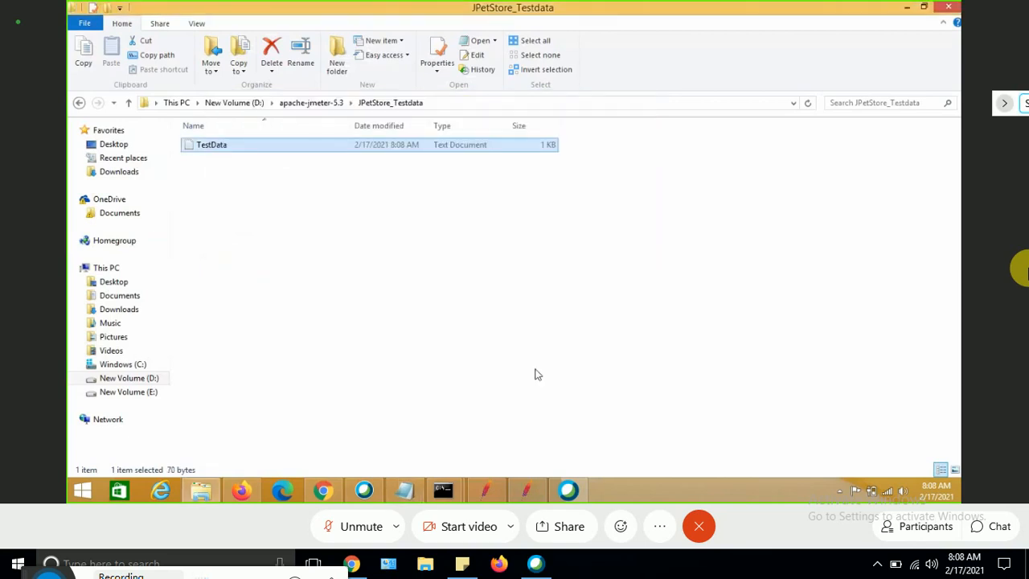
Set the bzm - Random CSV Data Set Config filename to TestData.txt in the JPetStore_Testdata folder.
click(527, 492)
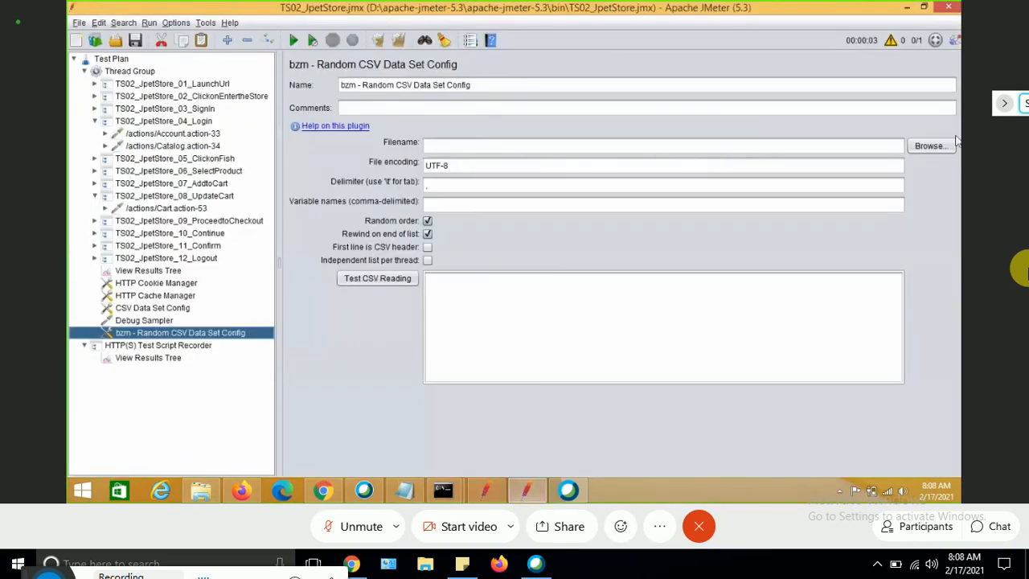
click(930, 147)
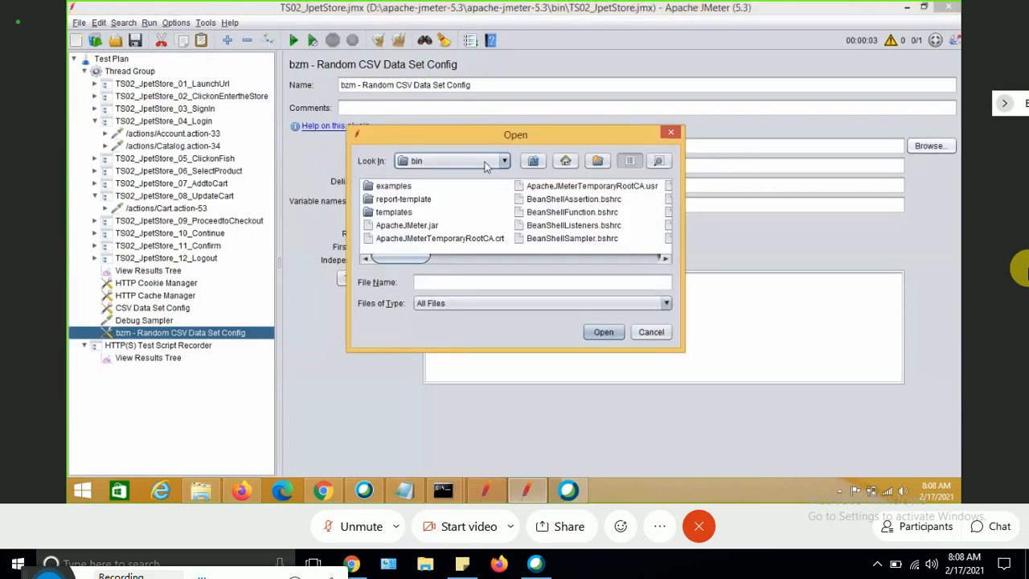
click(505, 162)
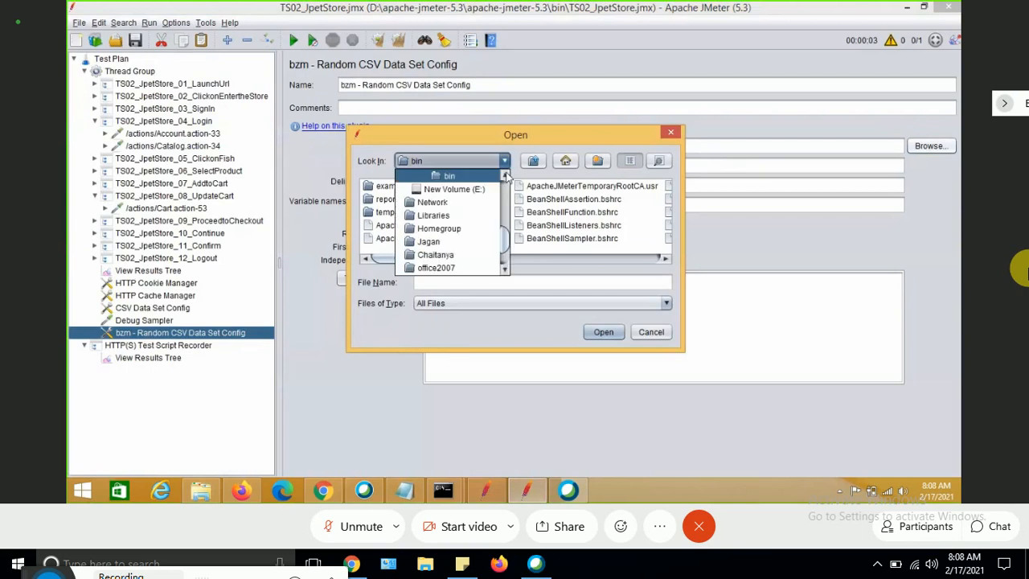
click(505, 175)
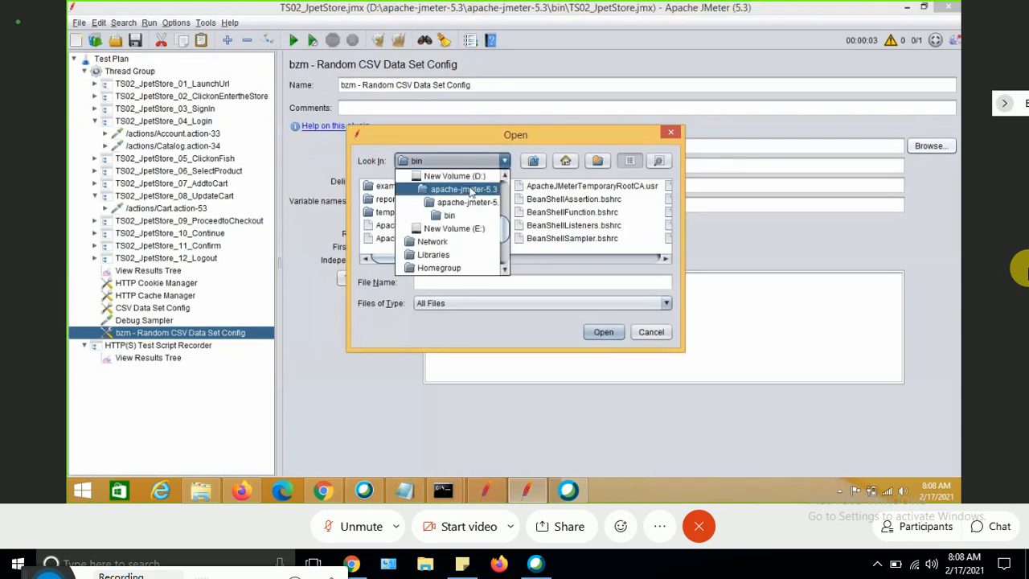
click(458, 190)
click(432, 202)
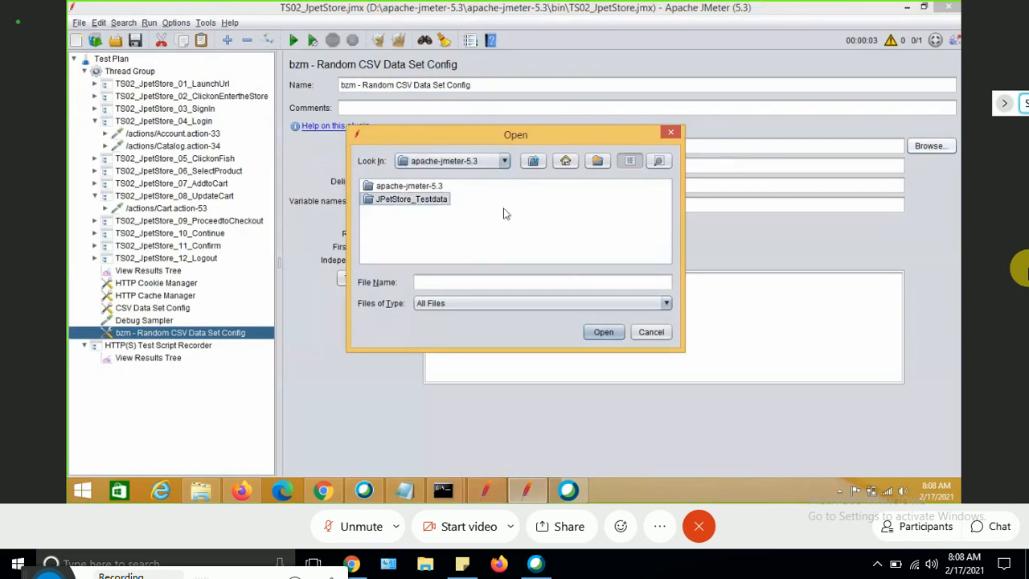
double_click(408, 197)
click(406, 189)
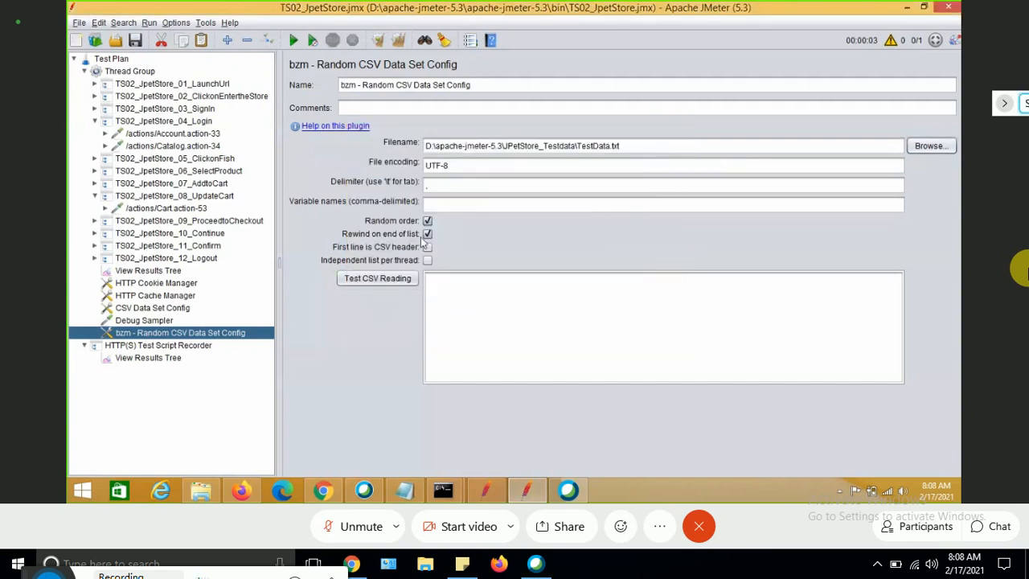
Test the CSV reading and scroll through the listed username and password records.
click(374, 278)
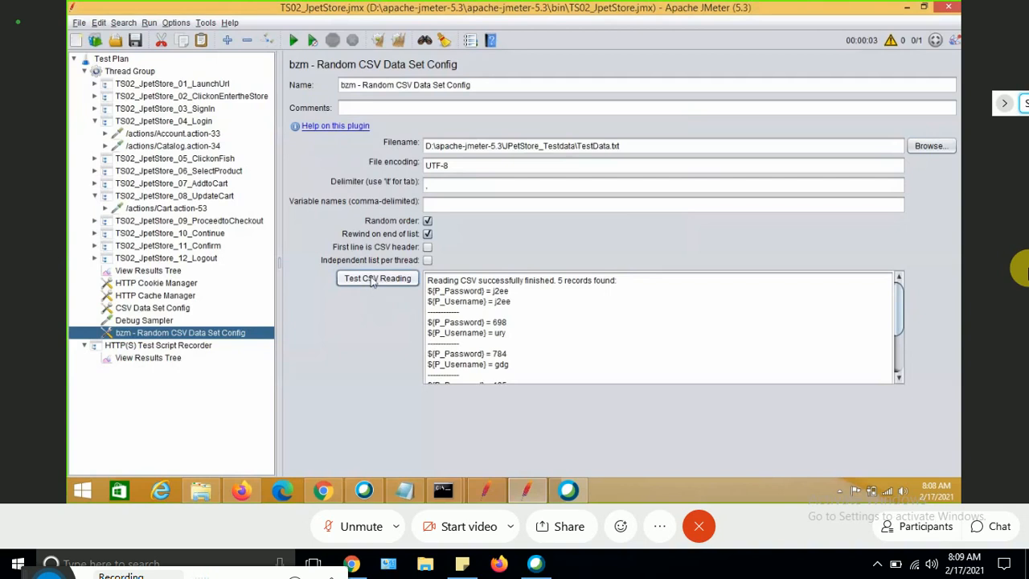
click(372, 280)
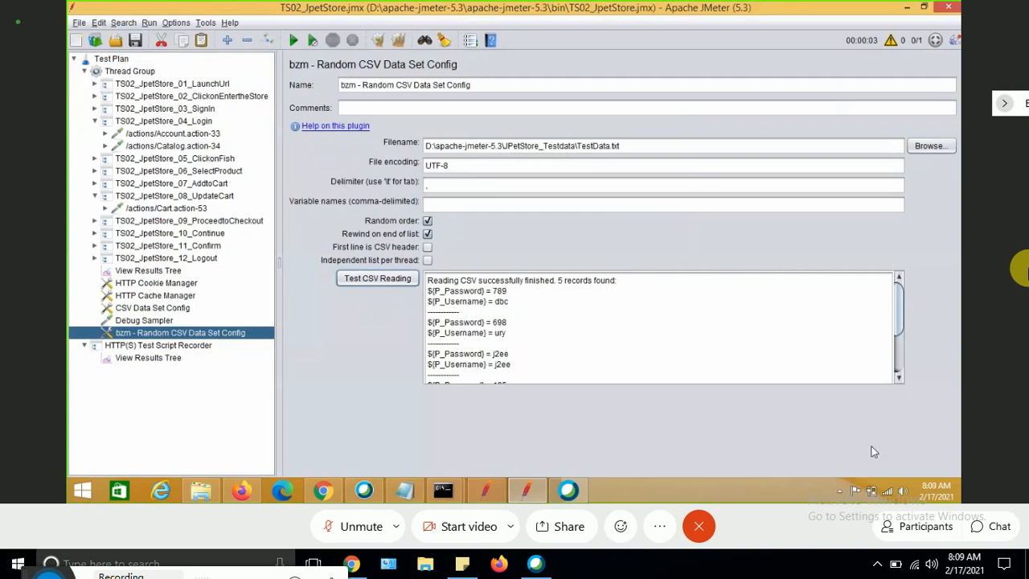
click(898, 377)
click(899, 376)
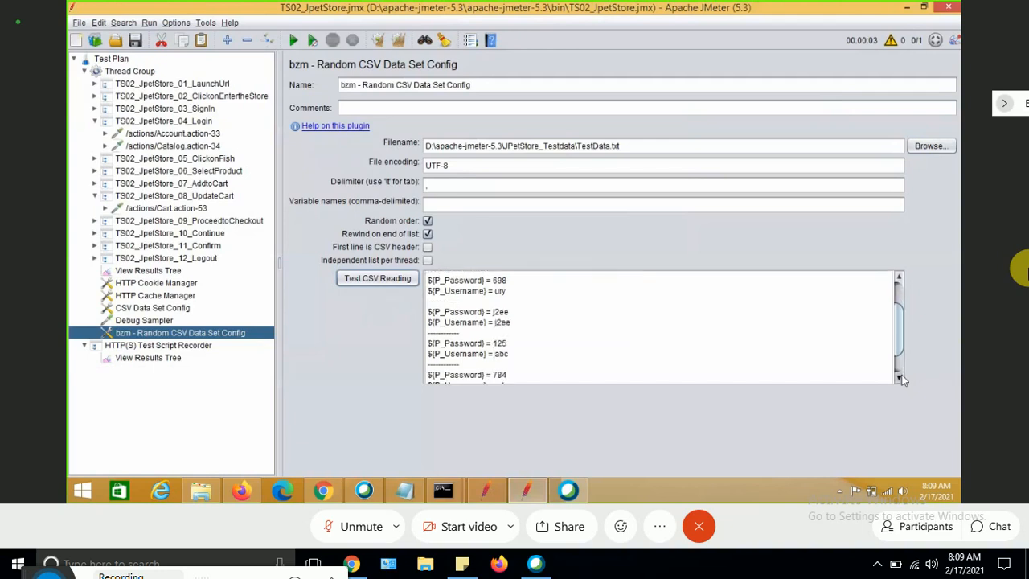
click(898, 377)
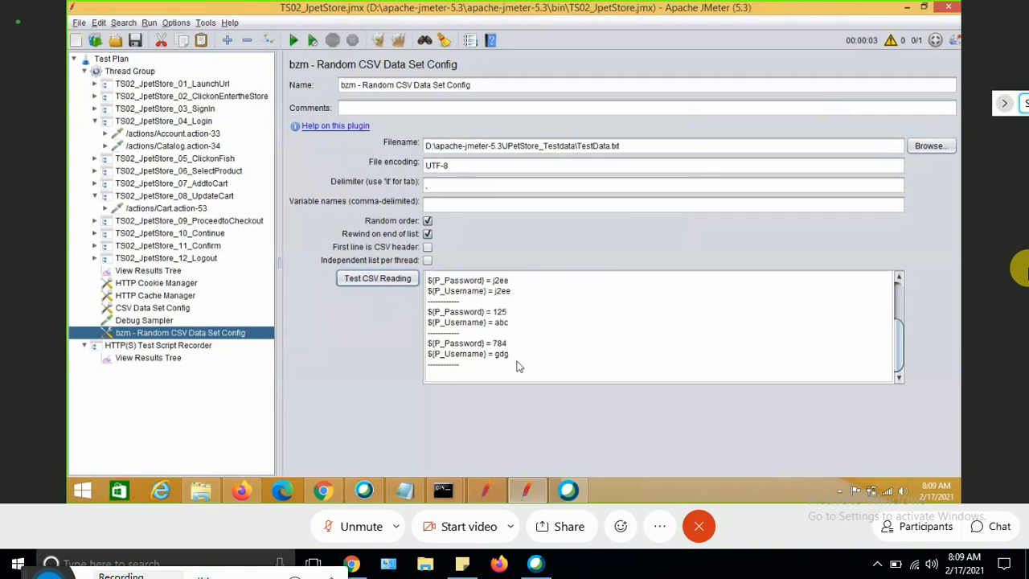
click(899, 281)
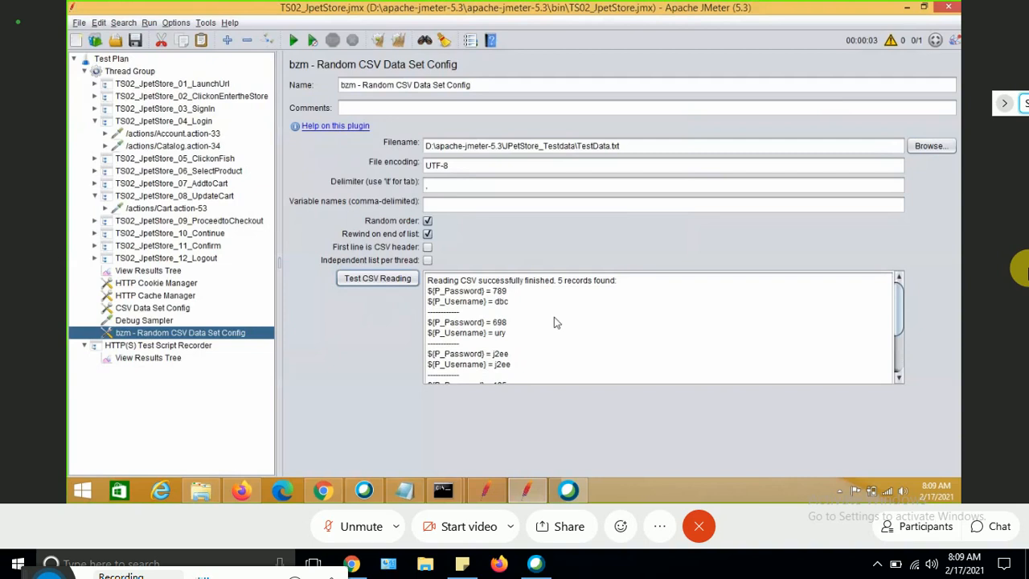
Disable the bzm - Random CSV Data Set Config element.
click(350, 279)
right_click(150, 336)
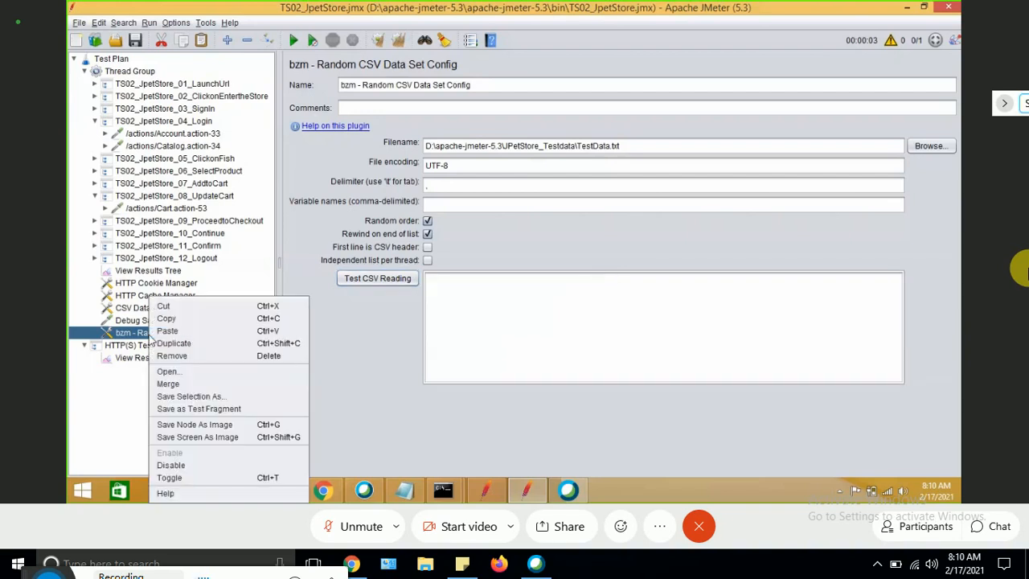
click(187, 466)
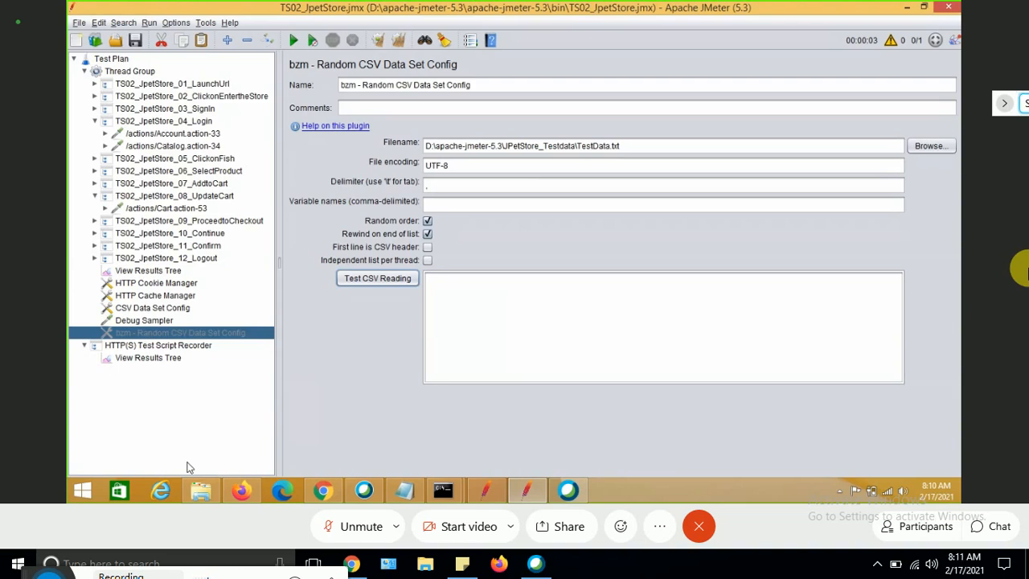
Add a Response Assertion to the Thread Group.
click(137, 71)
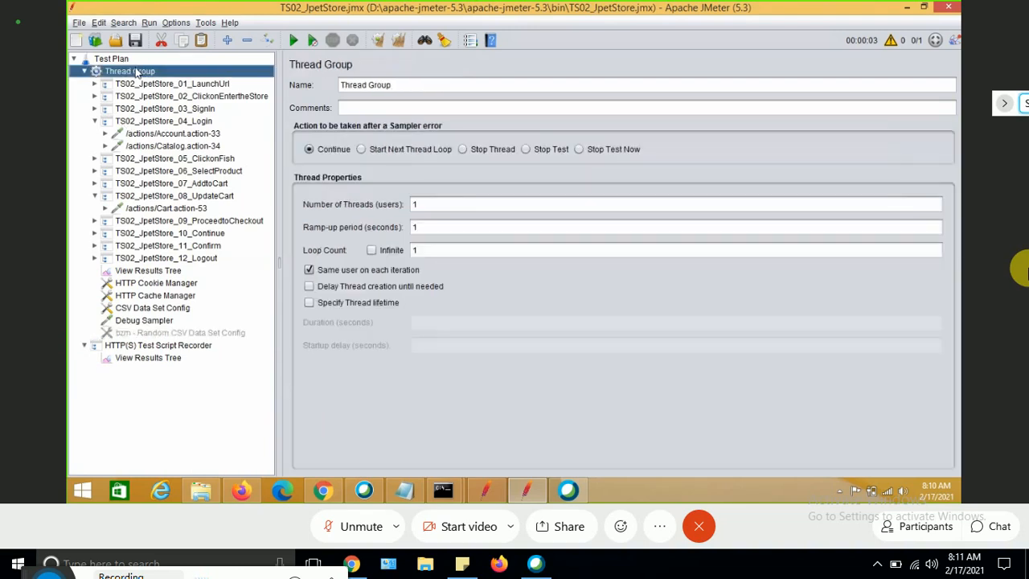
right_click(139, 72)
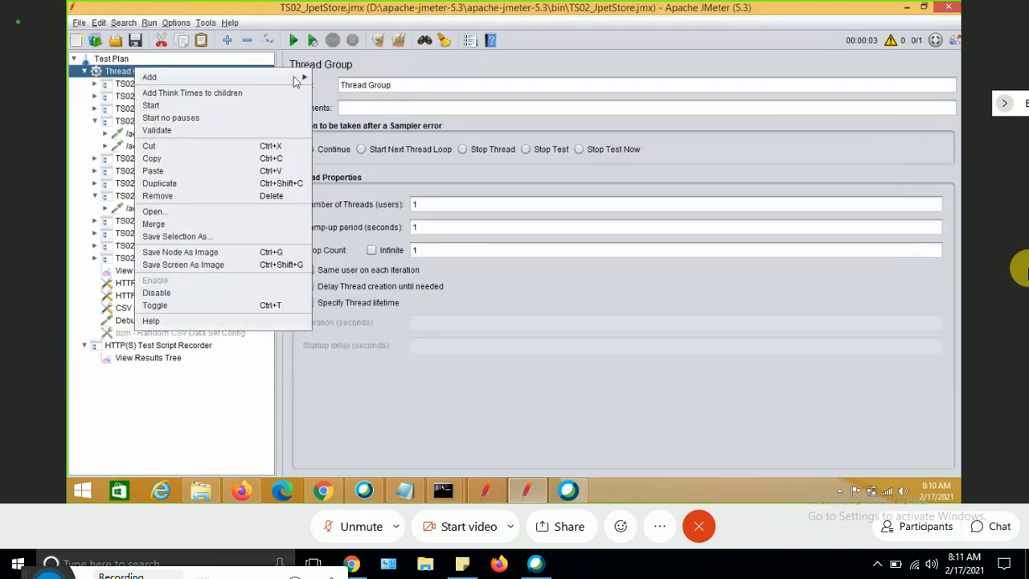
mouse_move(294, 77)
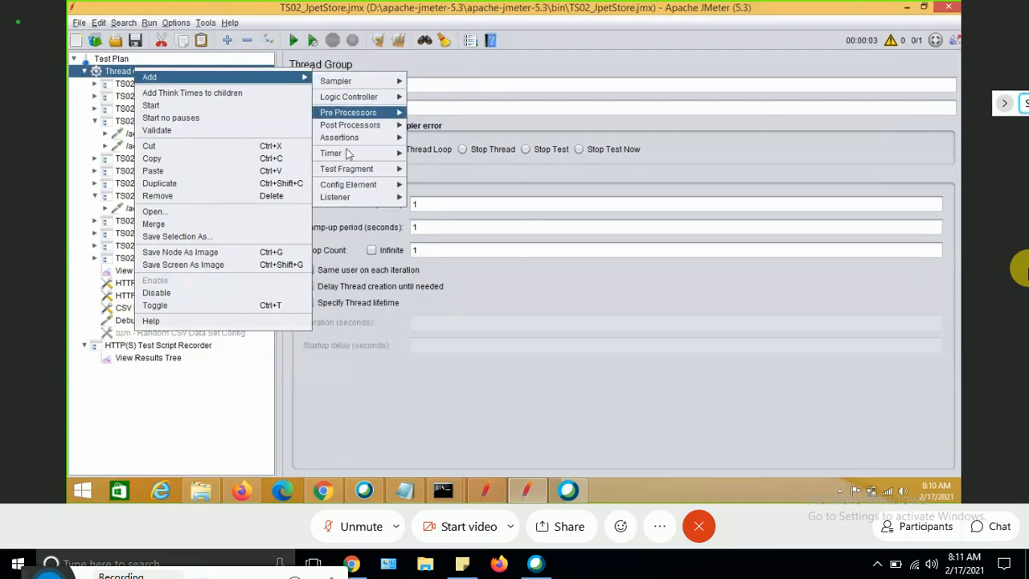
mouse_move(347, 145)
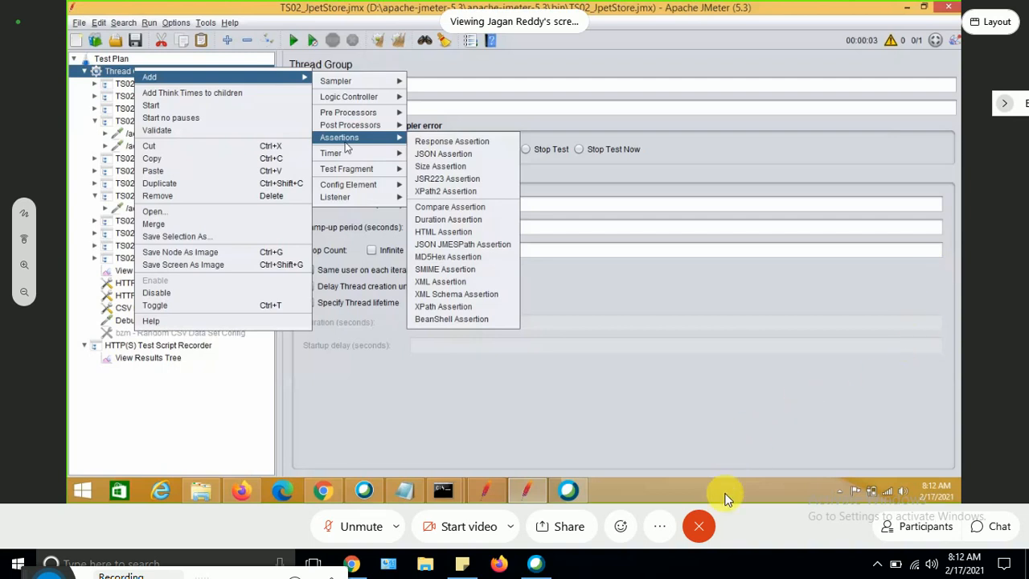
click(360, 526)
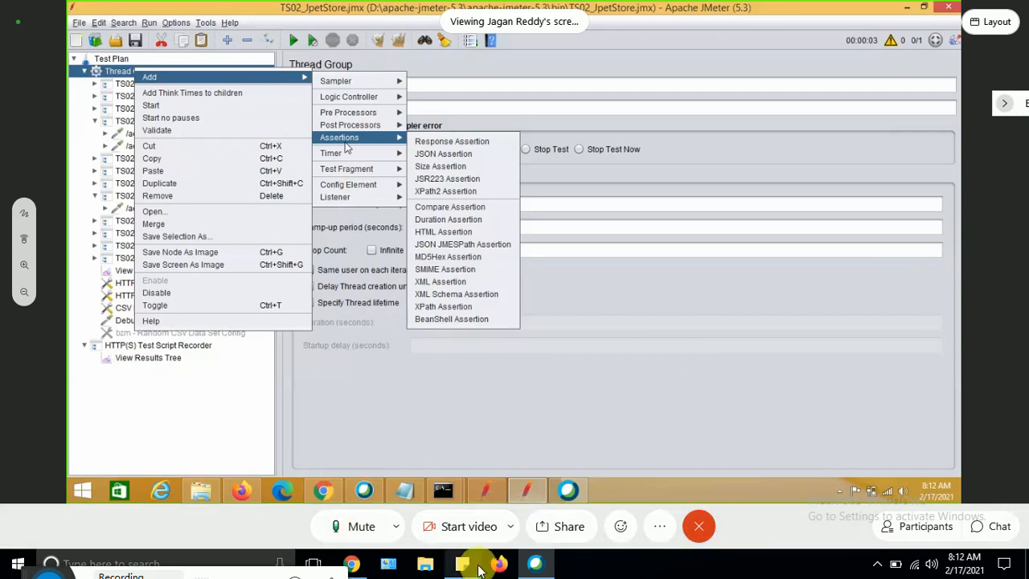
key(super+e)
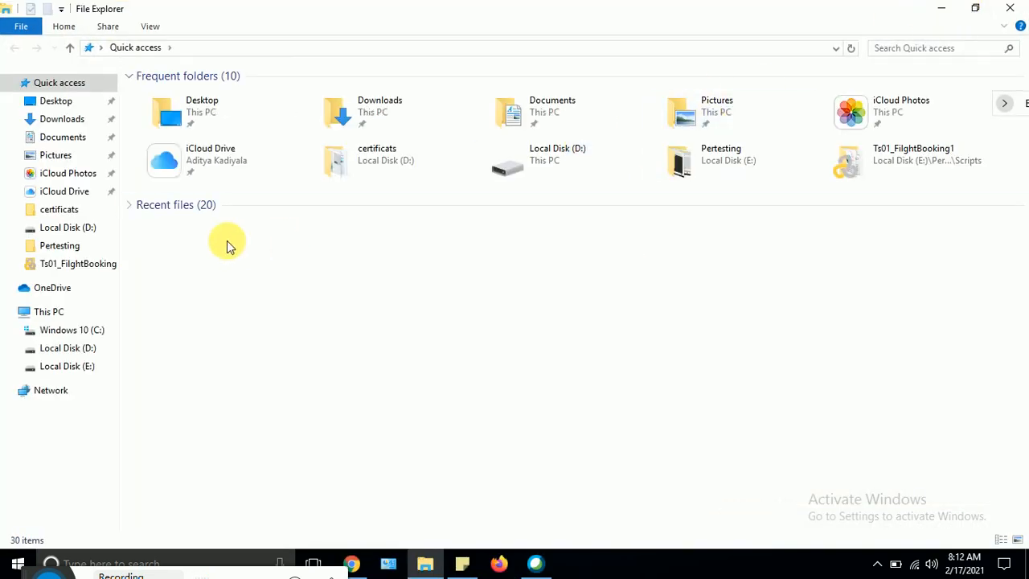
click(941, 8)
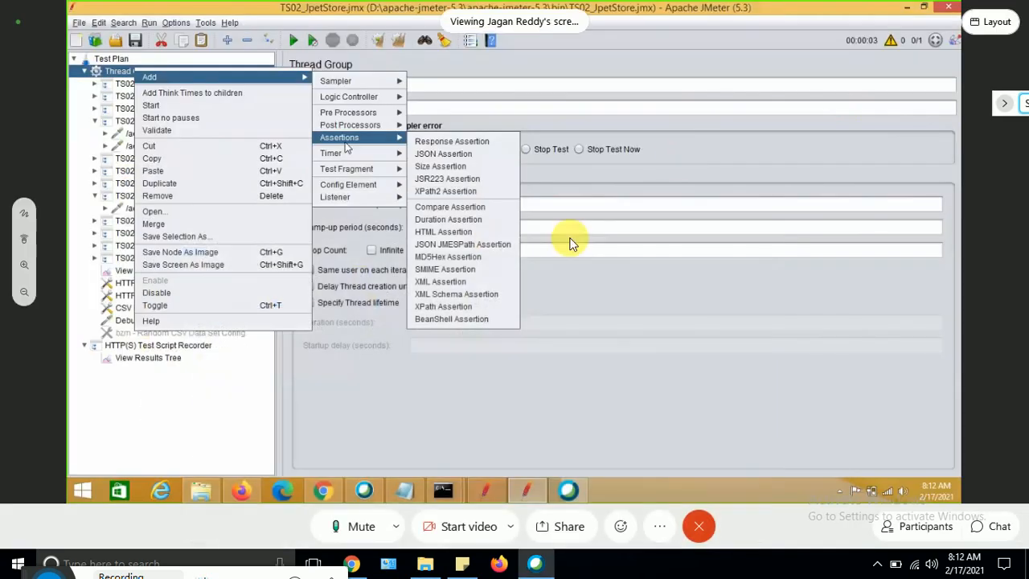
click(361, 527)
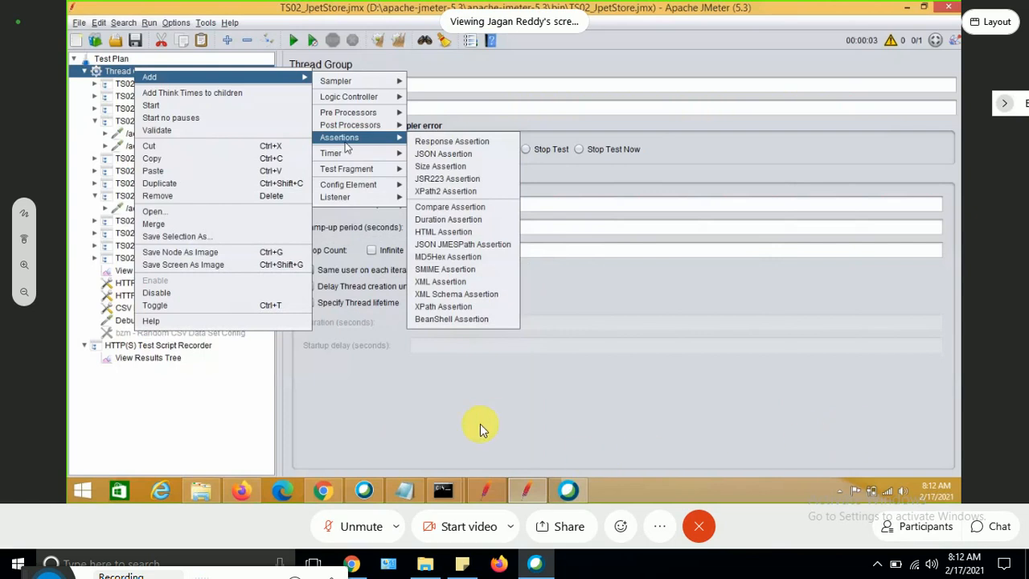
click(353, 532)
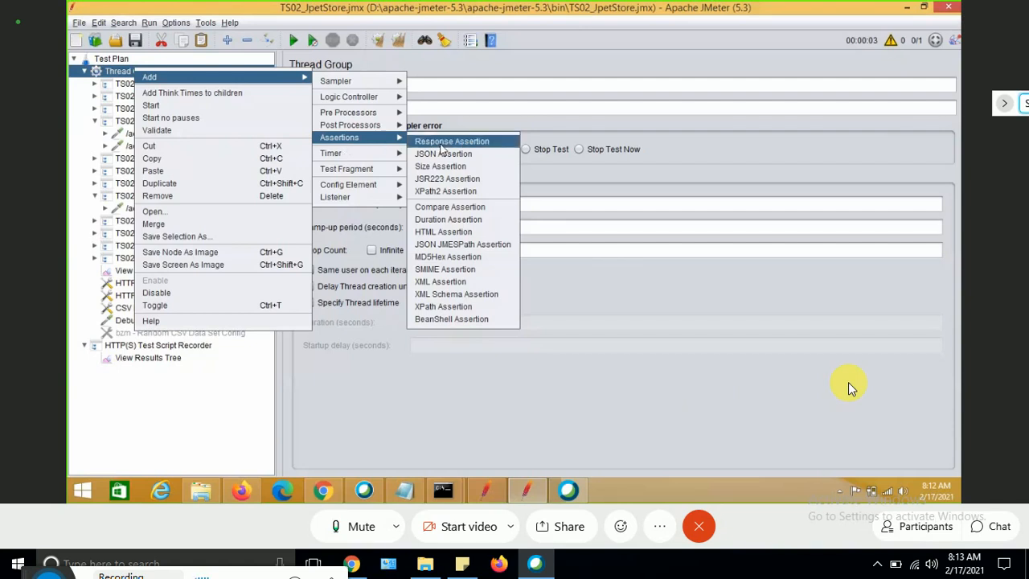
click(440, 143)
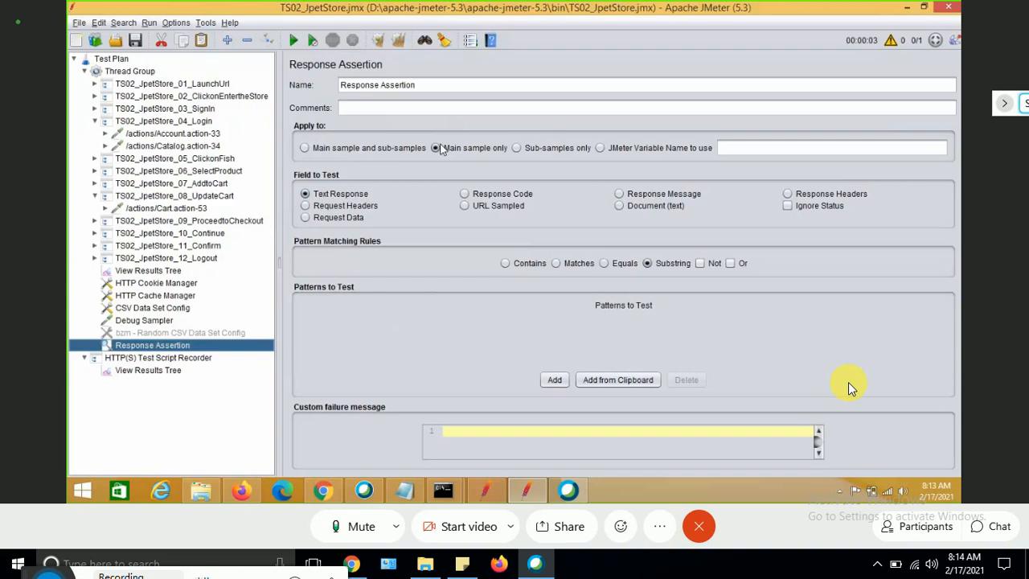
Collapse the expanded Login and UpdateCart transaction nodes in the test plan tree.
click(361, 528)
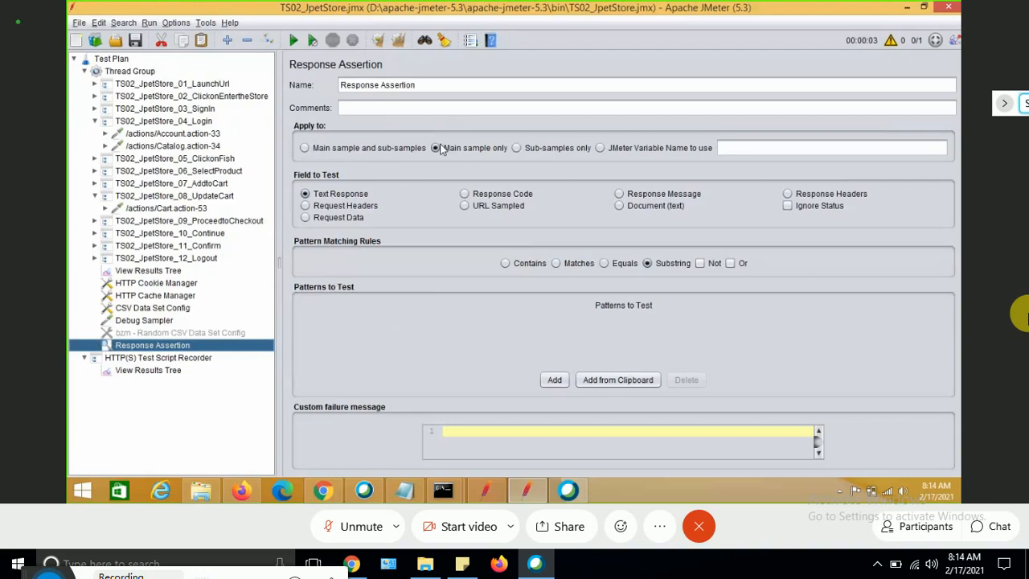
click(95, 121)
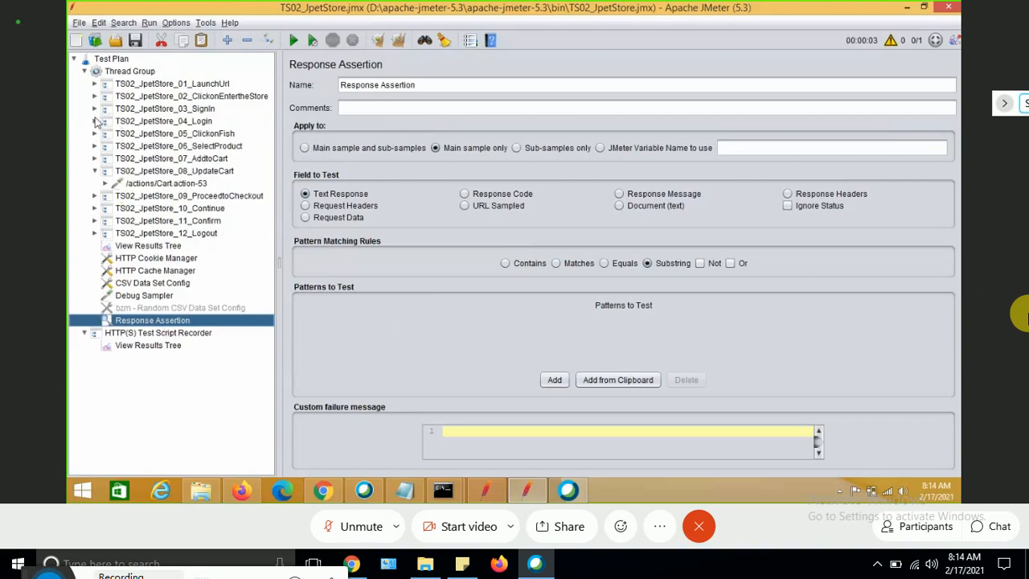
click(95, 171)
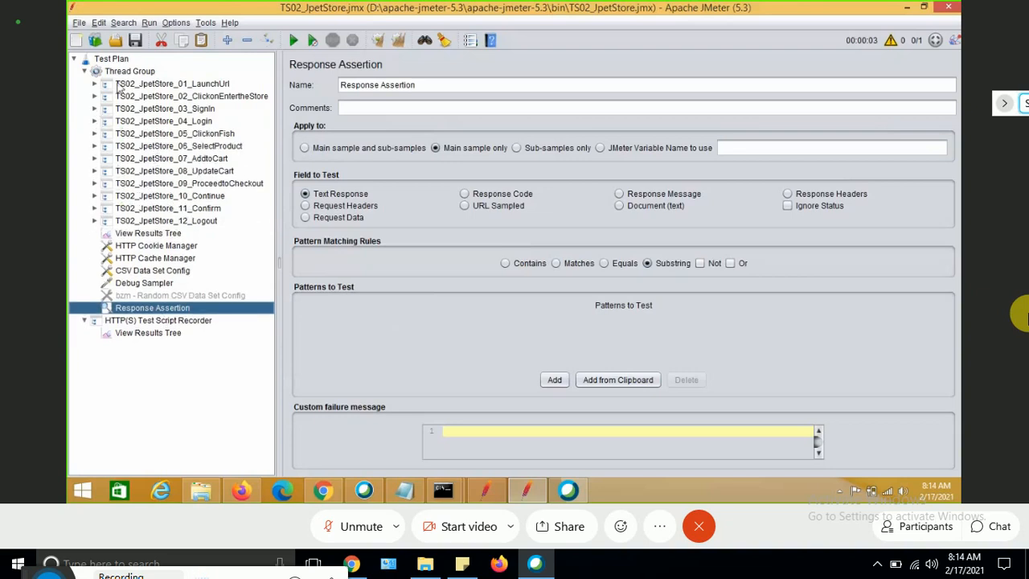
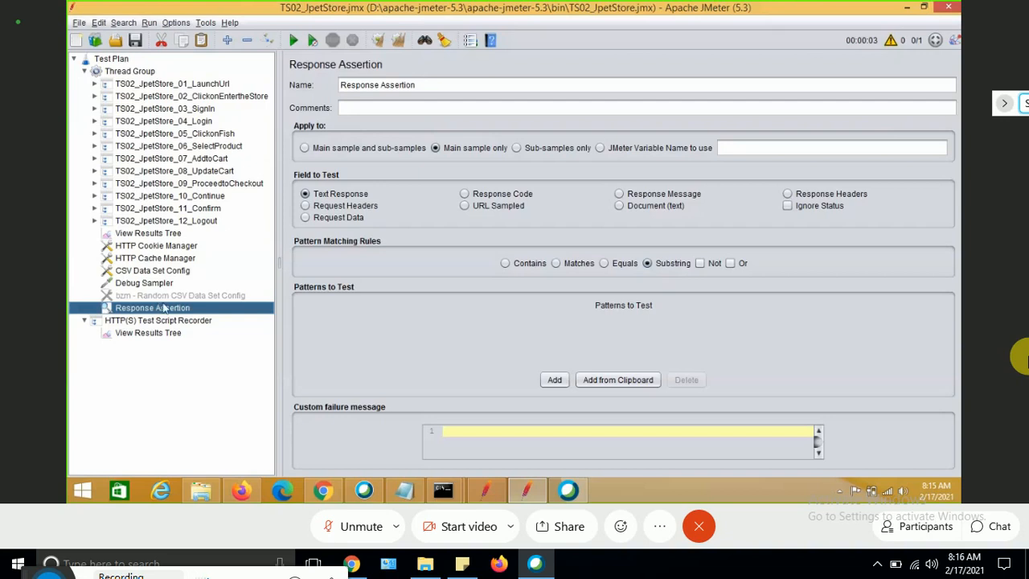
Copy the Thread Group's Response Assertion and paste it under the /-4 request of TS02_JpetStore_01_LaunchUrl.
right_click(163, 308)
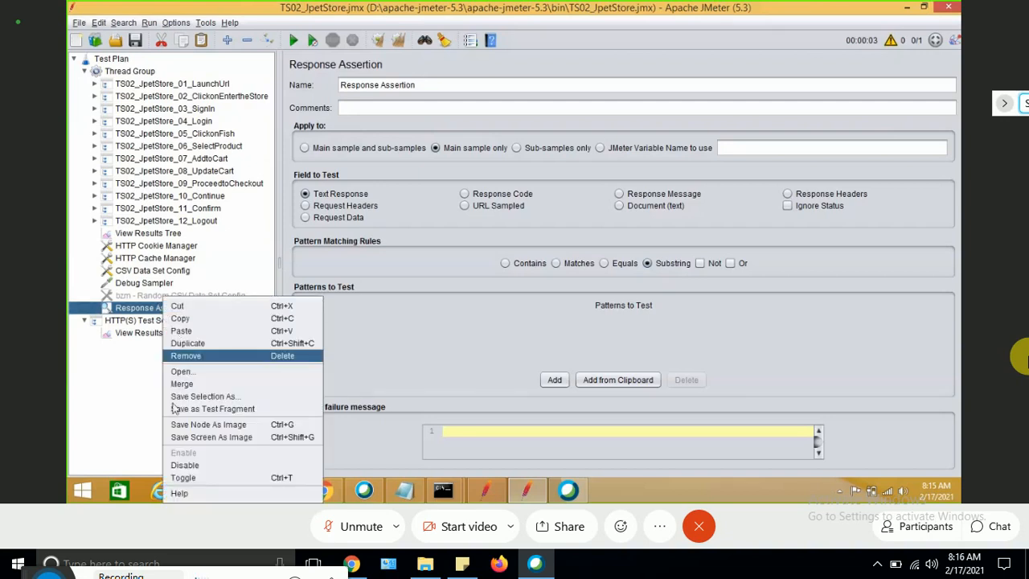
click(181, 320)
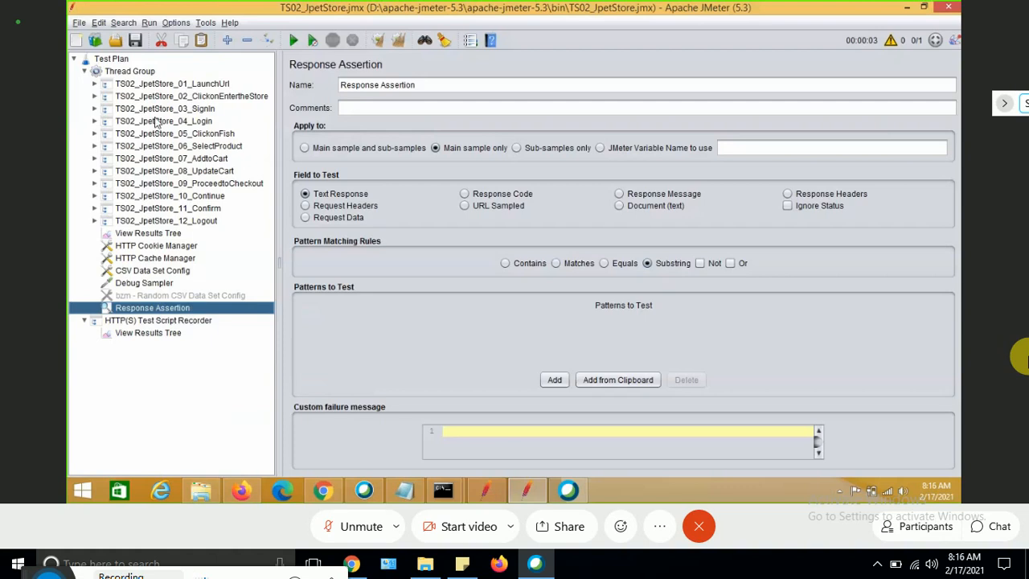
click(94, 84)
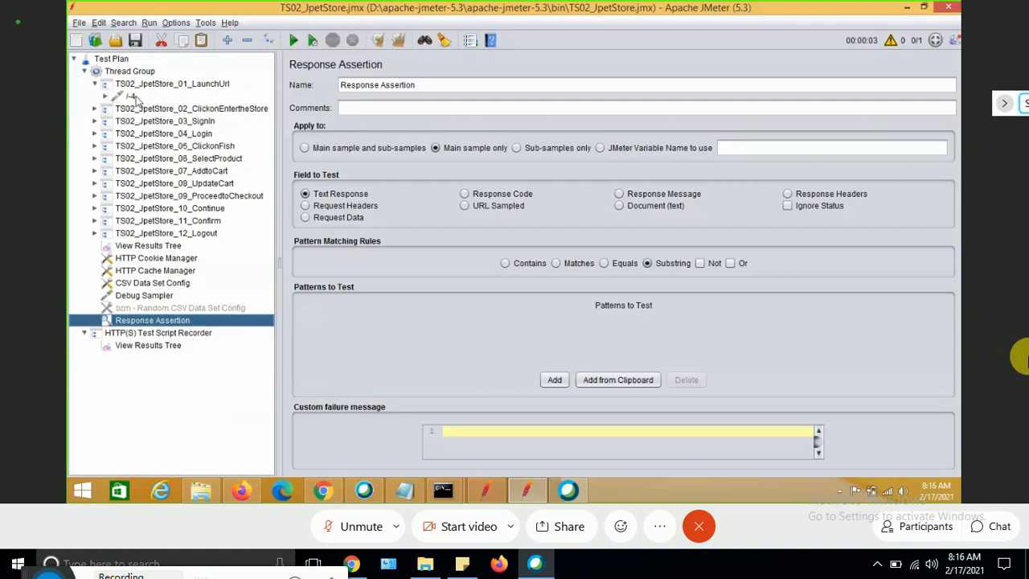
click(131, 97)
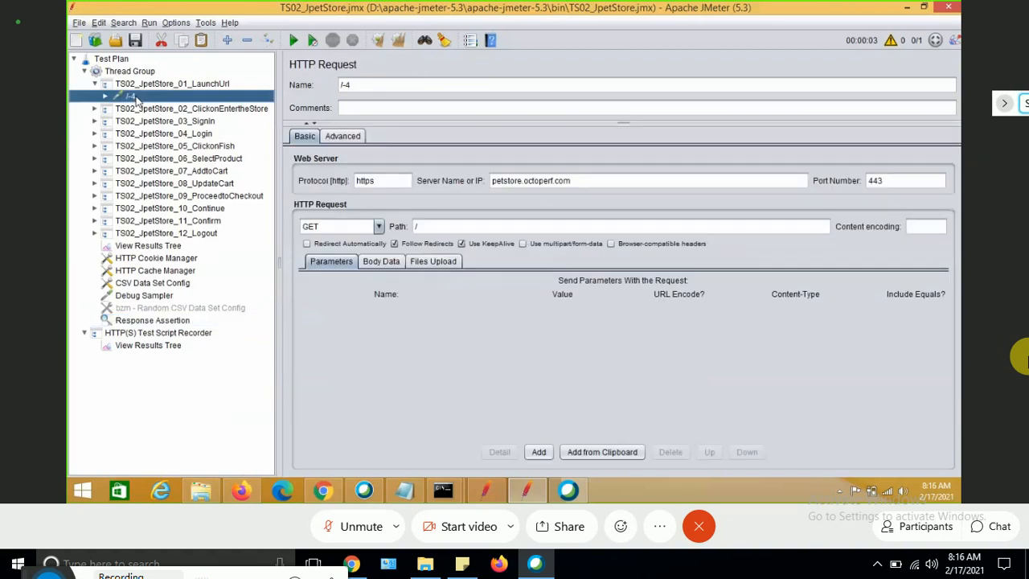
right_click(136, 97)
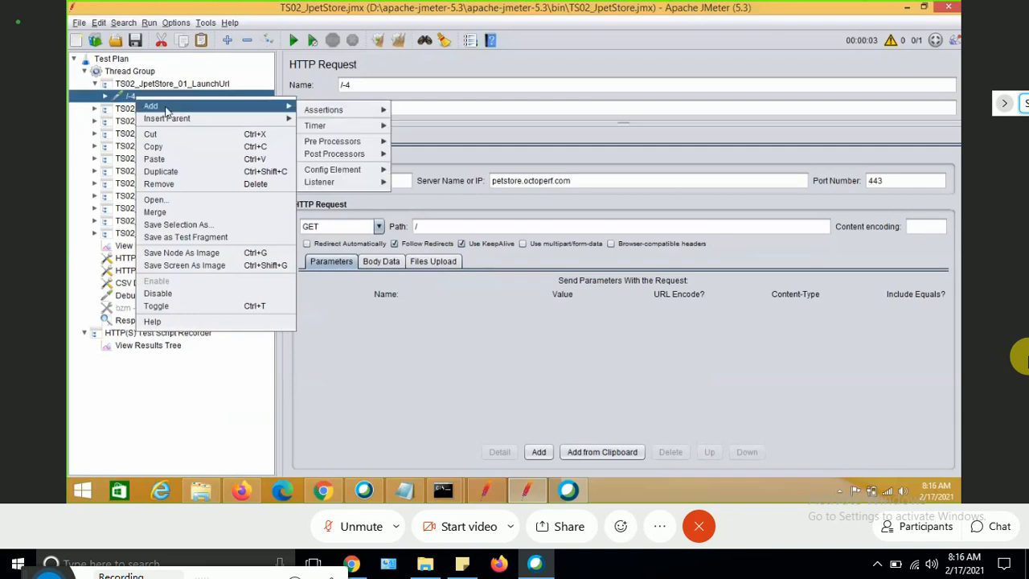
click(170, 161)
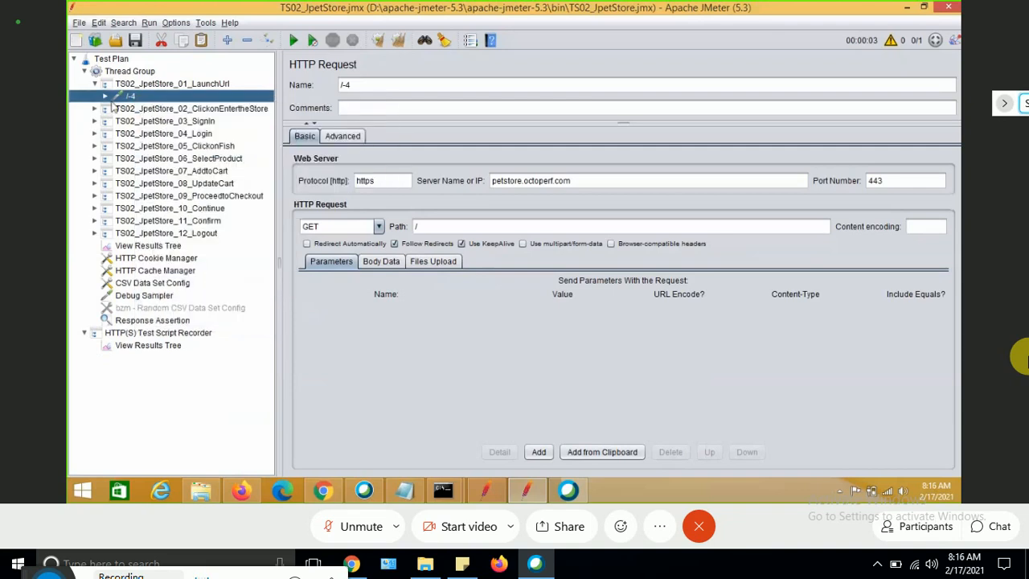
click(106, 96)
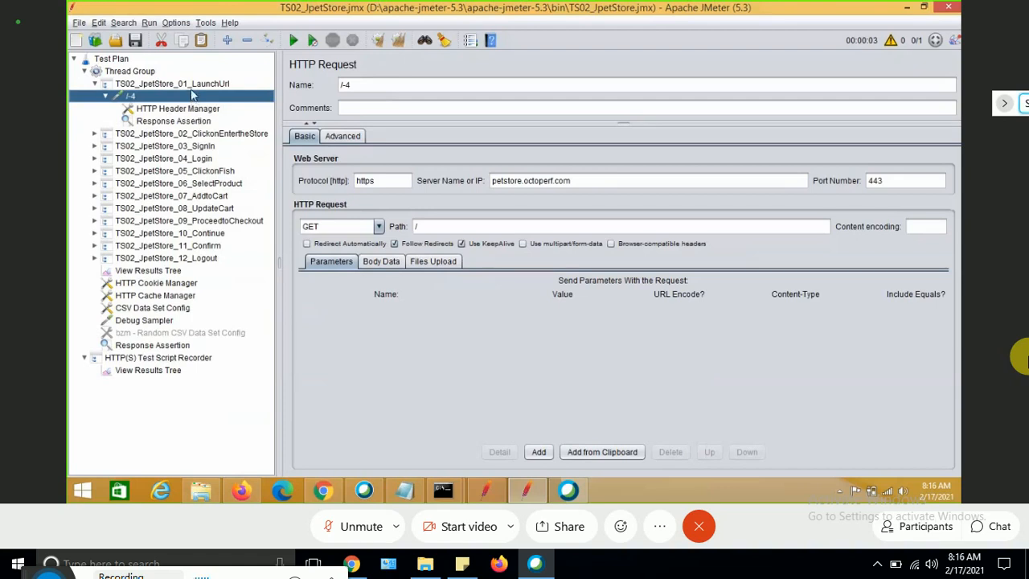
Show the /-4 result in View Results Tree as Text and select the 'Welcome to JPetStore 6' heading text.
click(158, 274)
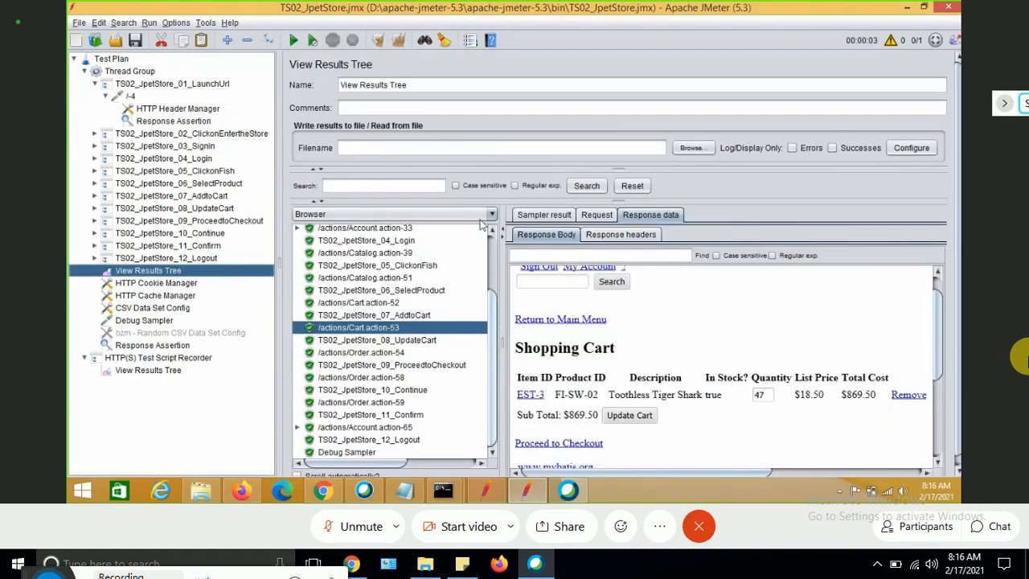
scroll(450, 241, up, 2)
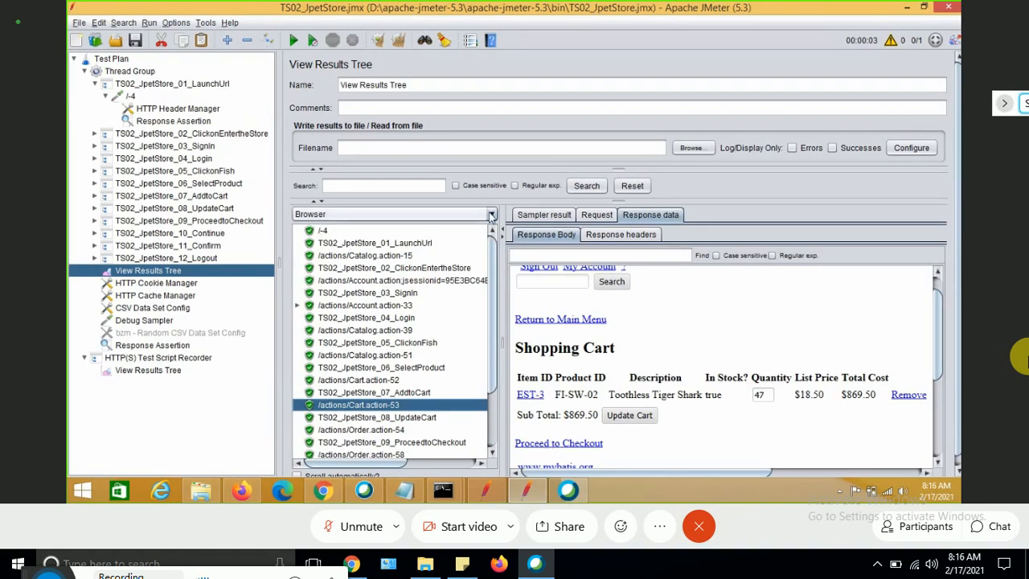
click(491, 215)
scroll(495, 266, up, 3)
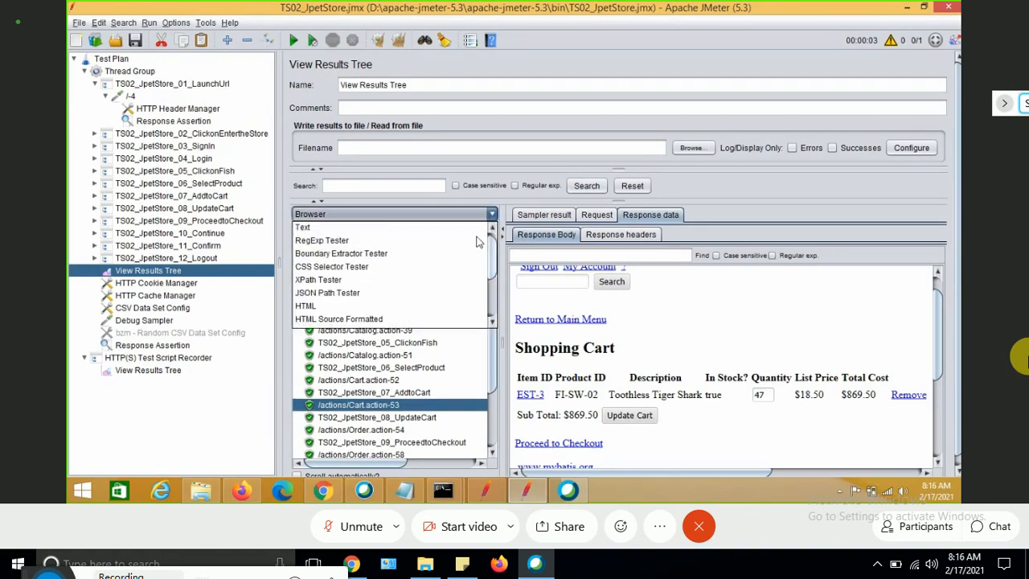
click(360, 231)
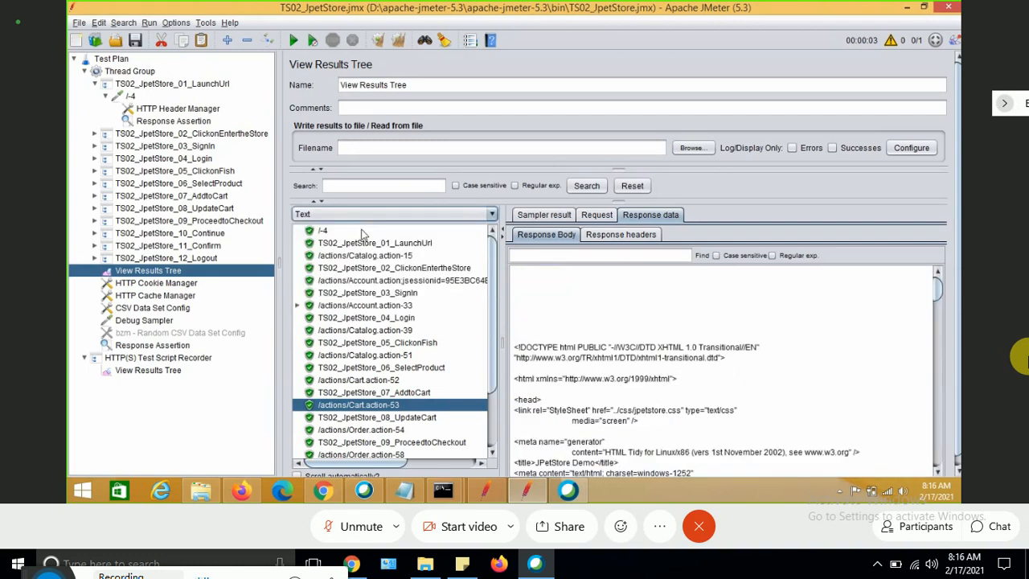
click(326, 231)
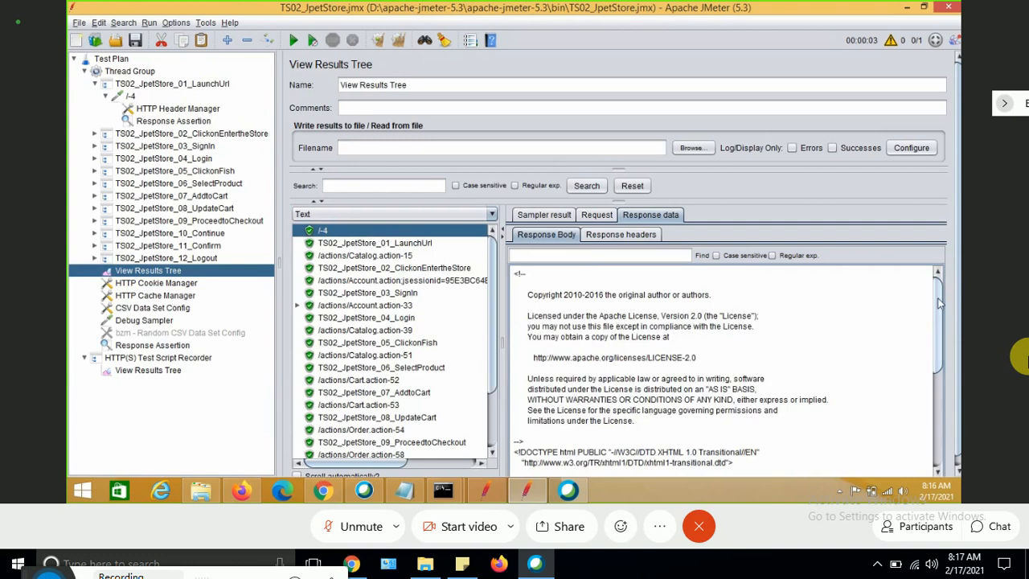
drag(939, 313, 945, 386)
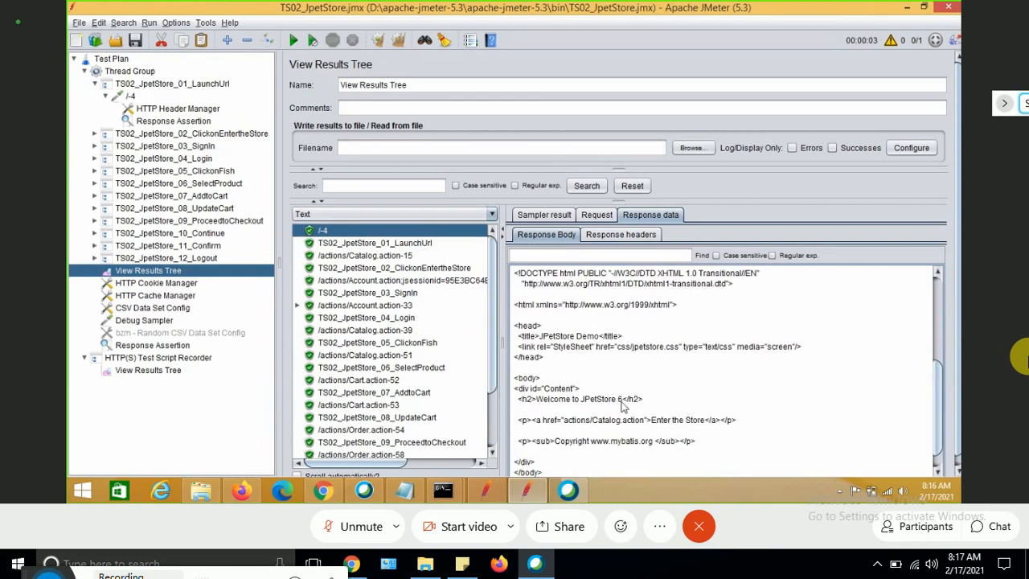
drag(622, 403, 537, 405)
key(ctrl+c)
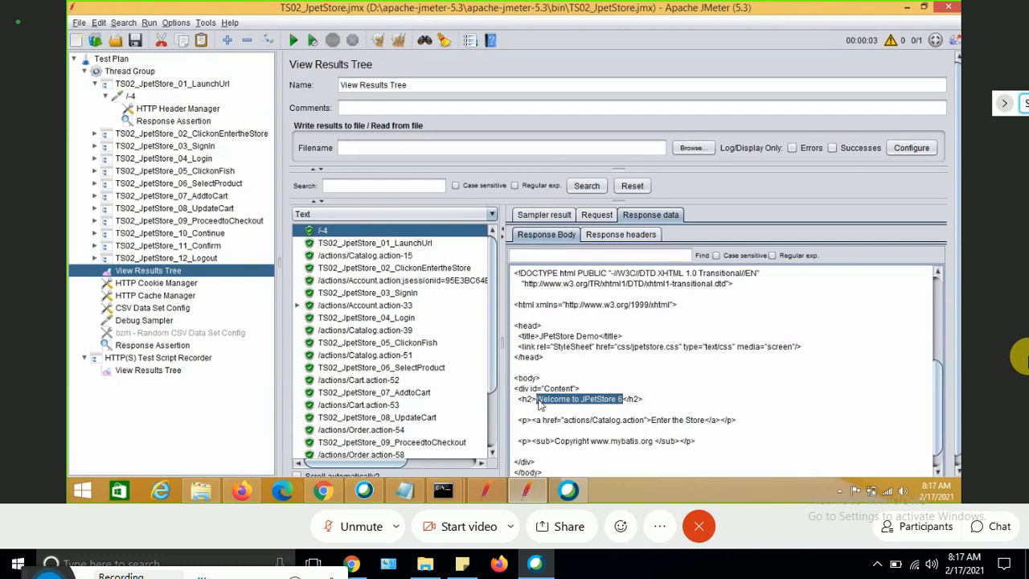
Add the pattern 'Welcome to JPetStore 6' to the pasted Response Assertion under /-4.
click(184, 122)
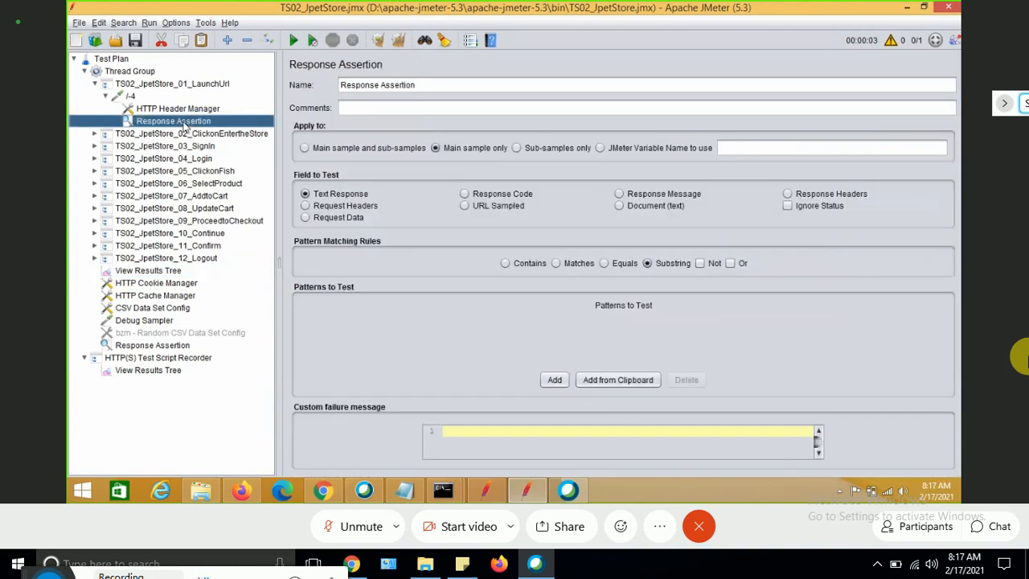
click(554, 381)
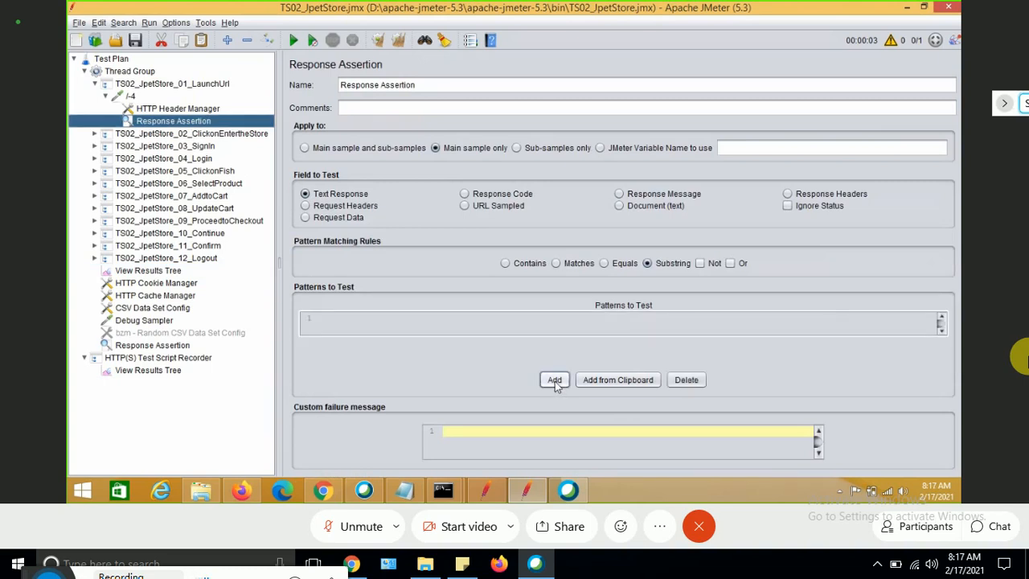
double_click(377, 321)
key(ctrl+v)
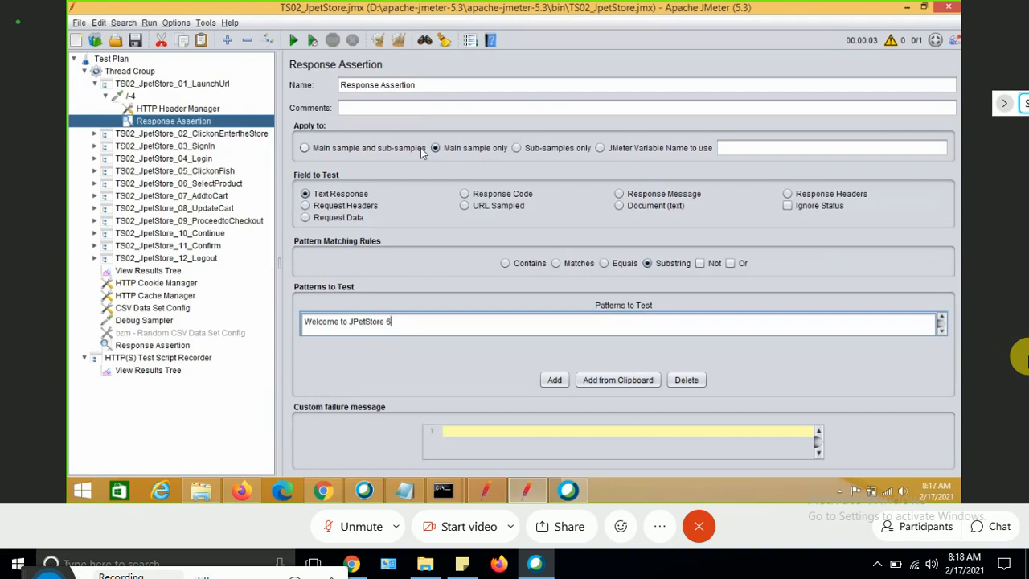
click(131, 97)
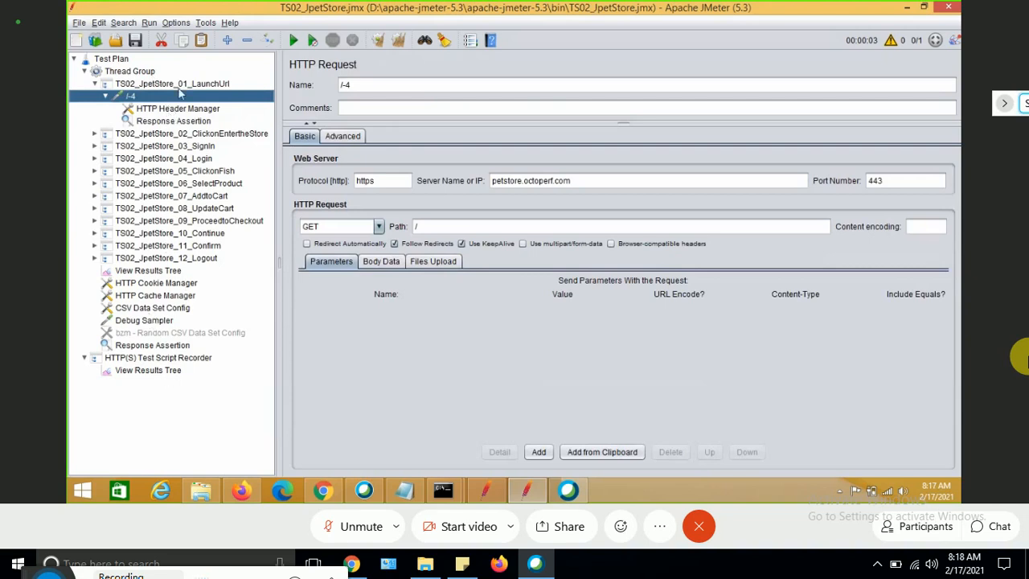
click(181, 121)
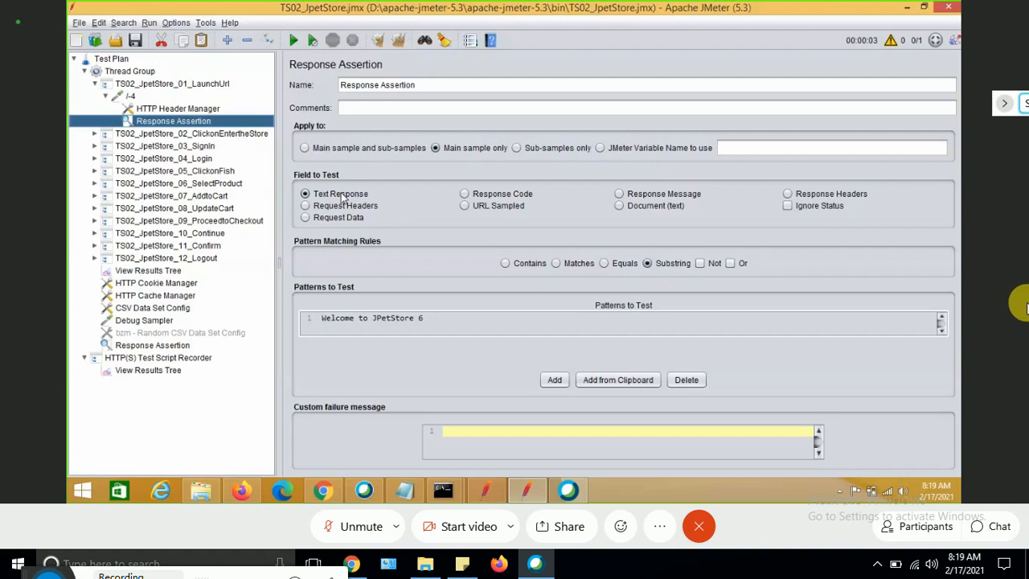
click(356, 527)
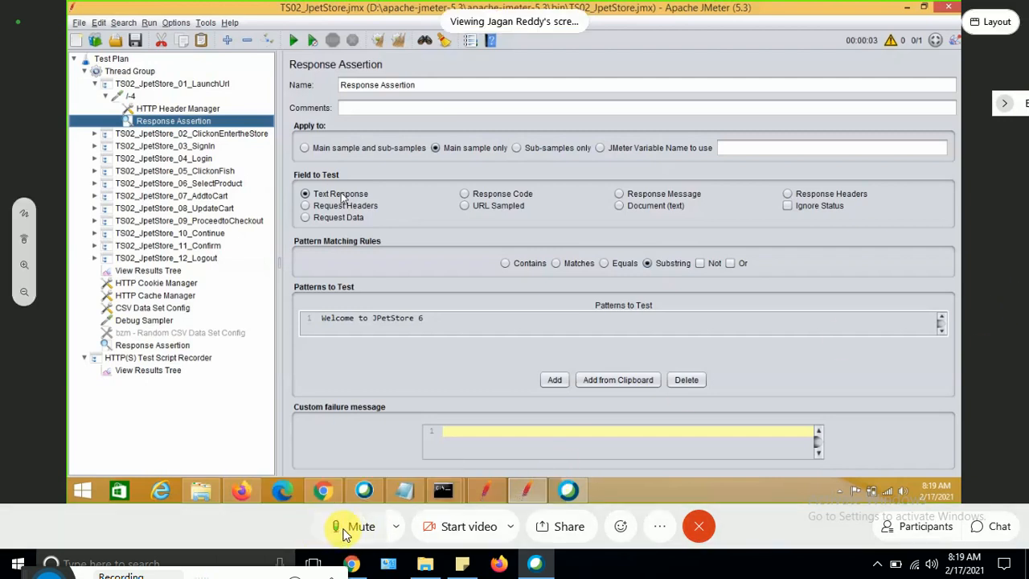
click(353, 528)
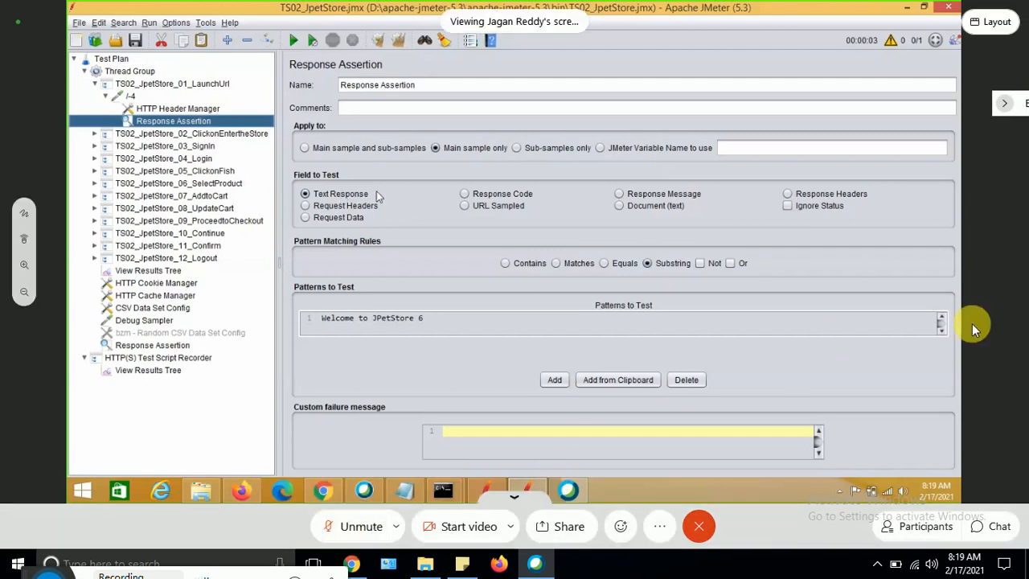
Switch the assertion's field to test to Response Code and back to Text Response.
click(480, 195)
double_click(382, 322)
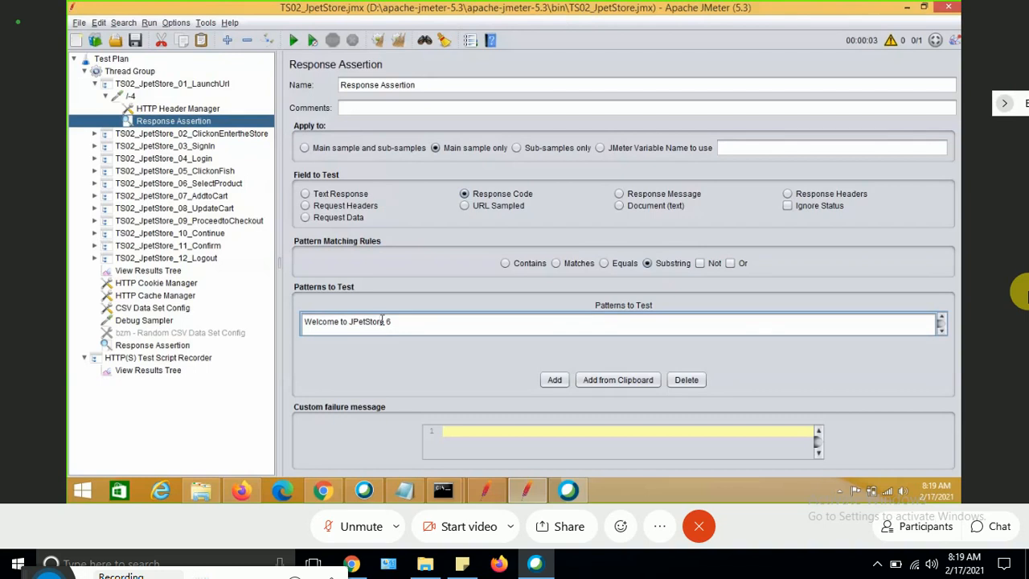
click(305, 195)
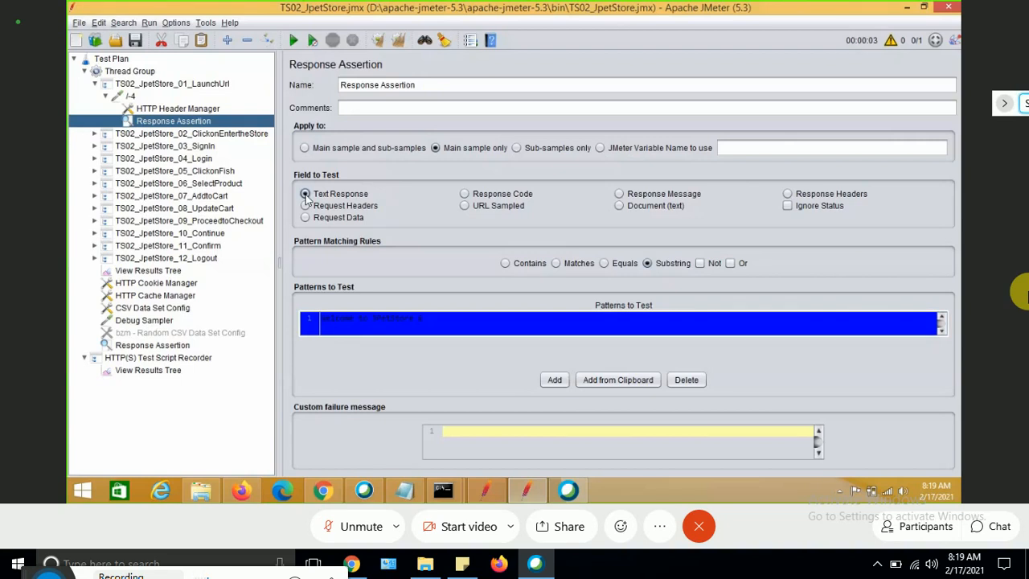
Clear the View Results Tree results and run the test plan.
click(148, 271)
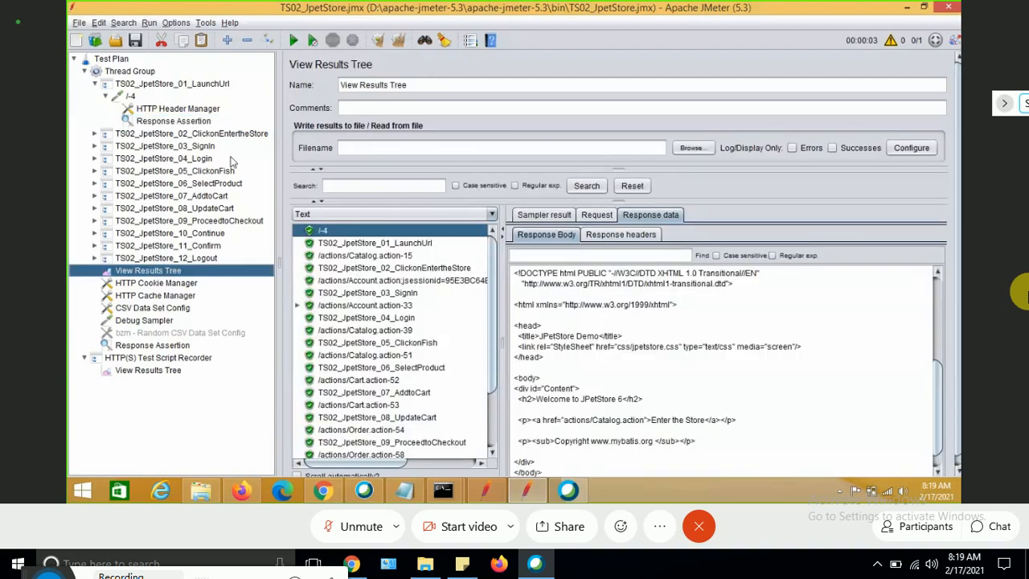
click(376, 40)
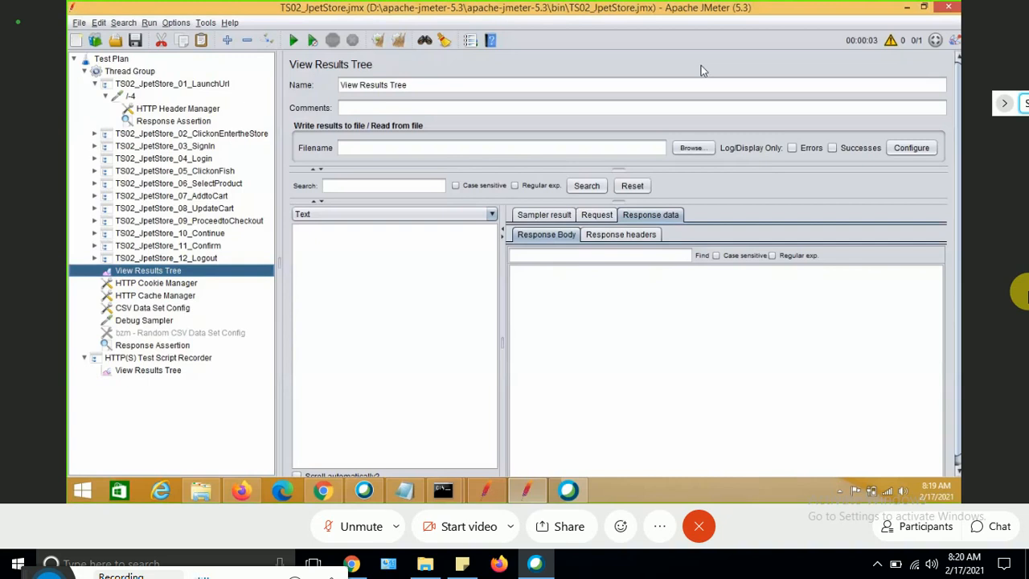
click(294, 41)
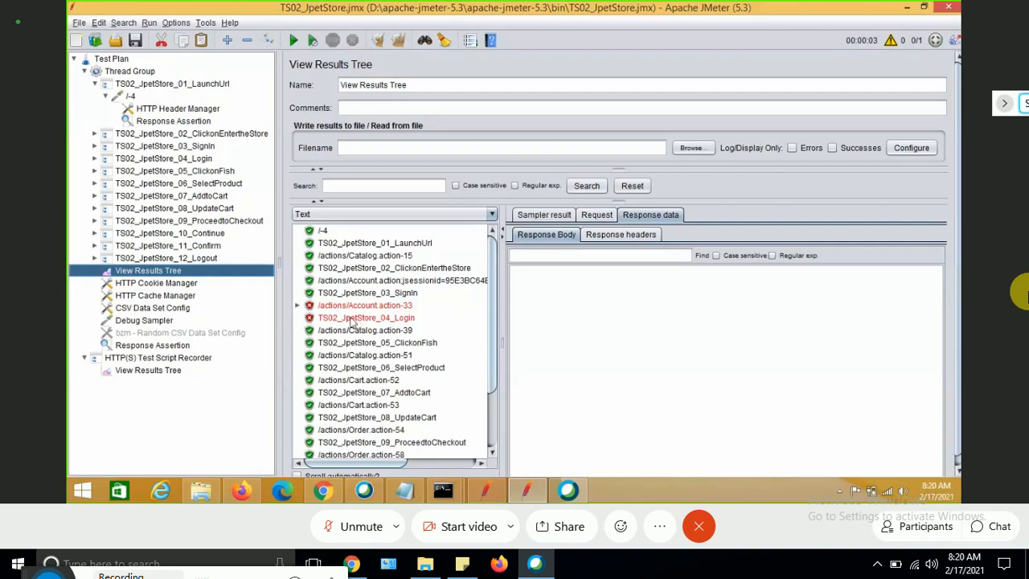
Examine the failed /actions/Account.action-33 sample and its Response Assertion result.
click(332, 307)
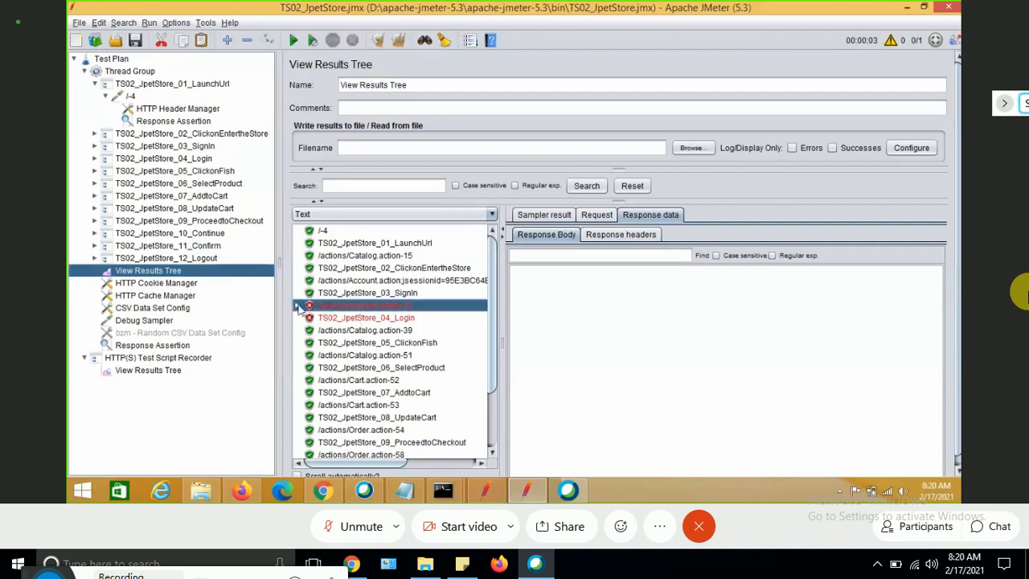
click(298, 305)
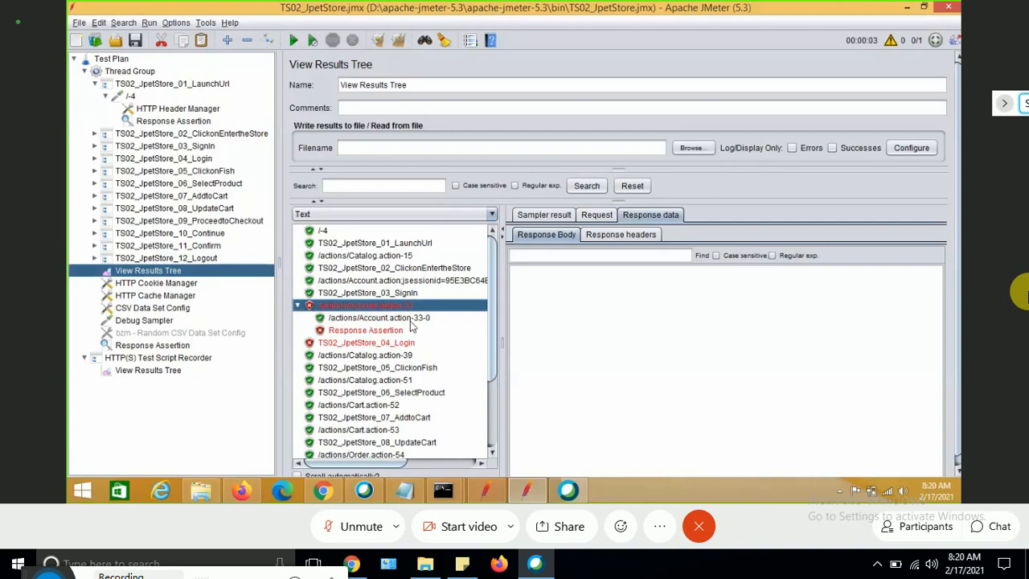
click(410, 321)
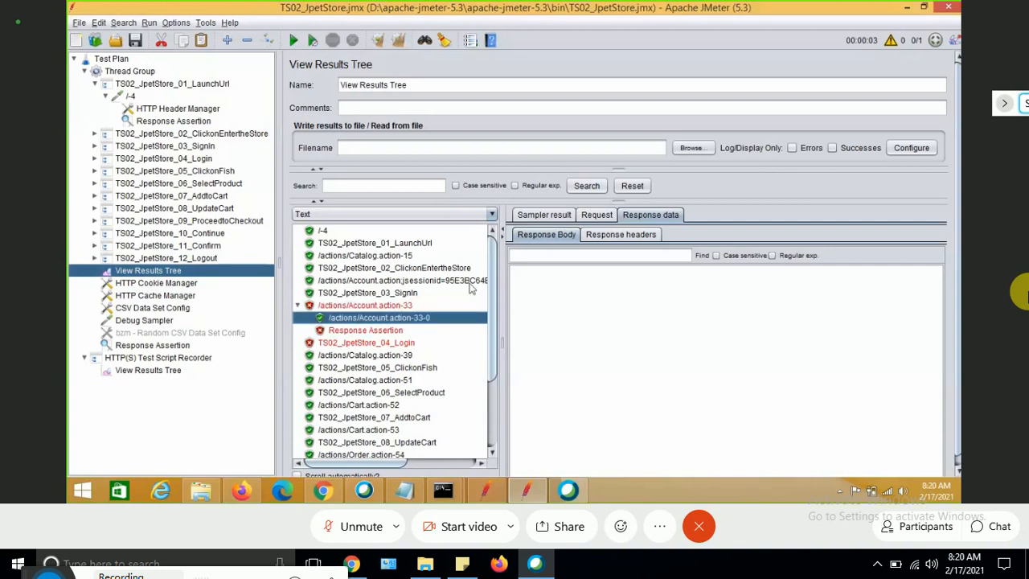
click(392, 307)
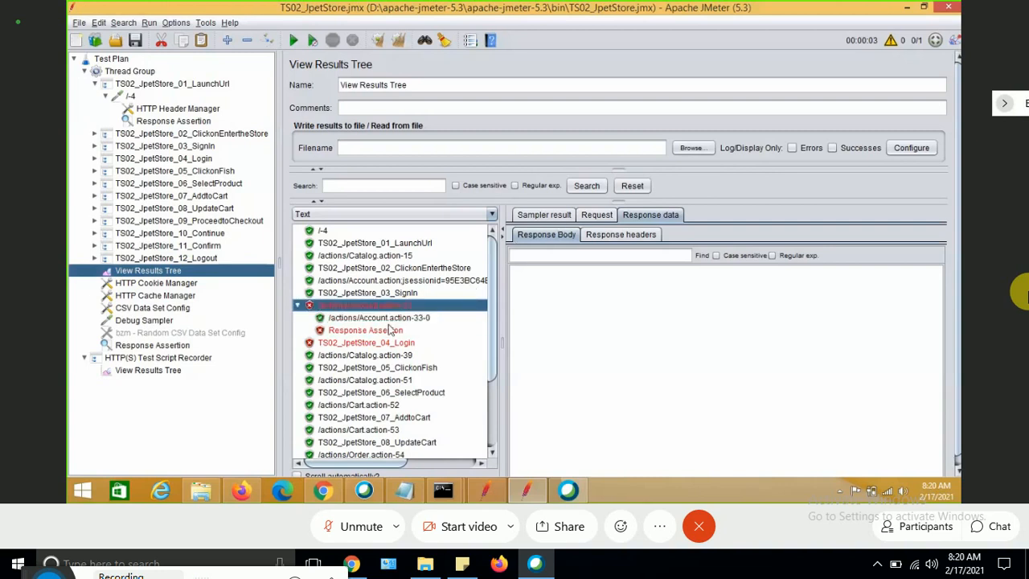
click(390, 331)
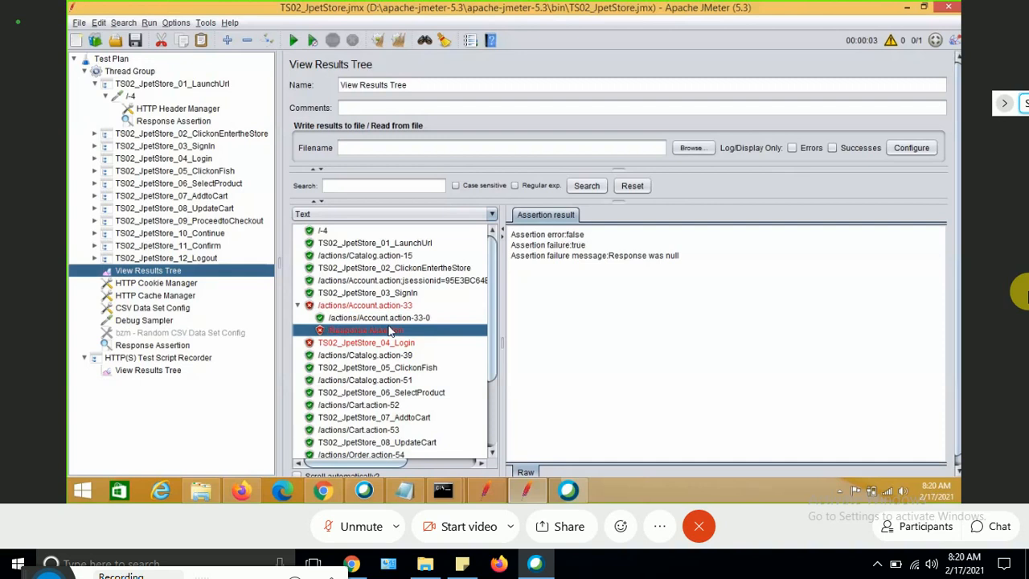
Remove the Response Assertion placed directly under the Thread Group.
click(159, 347)
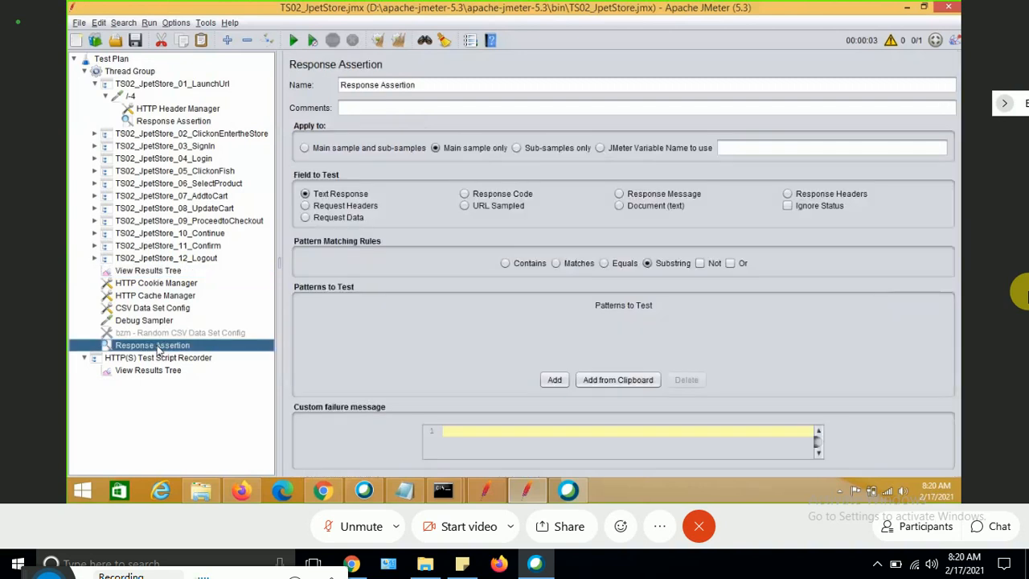
key(Delete)
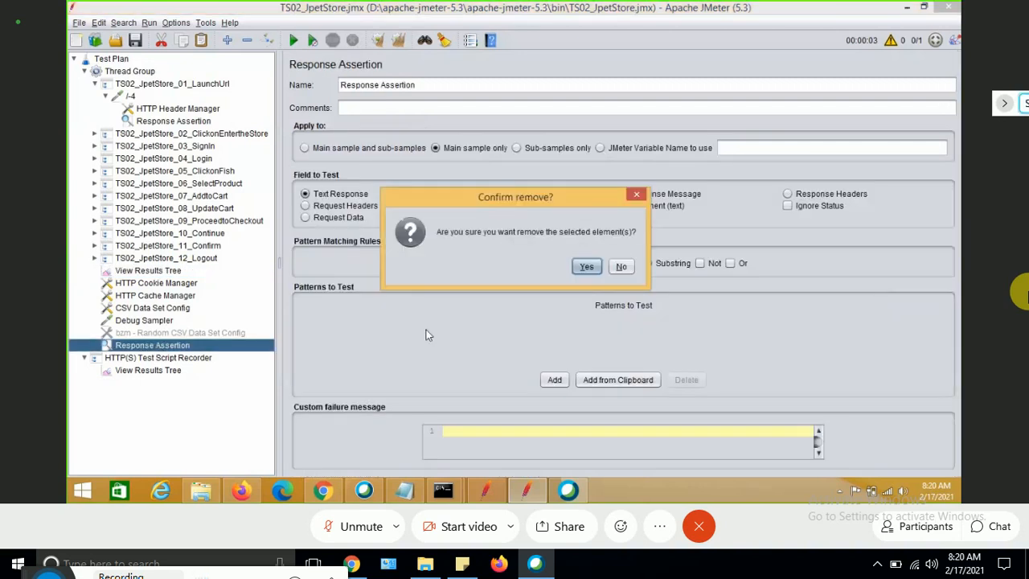
click(623, 266)
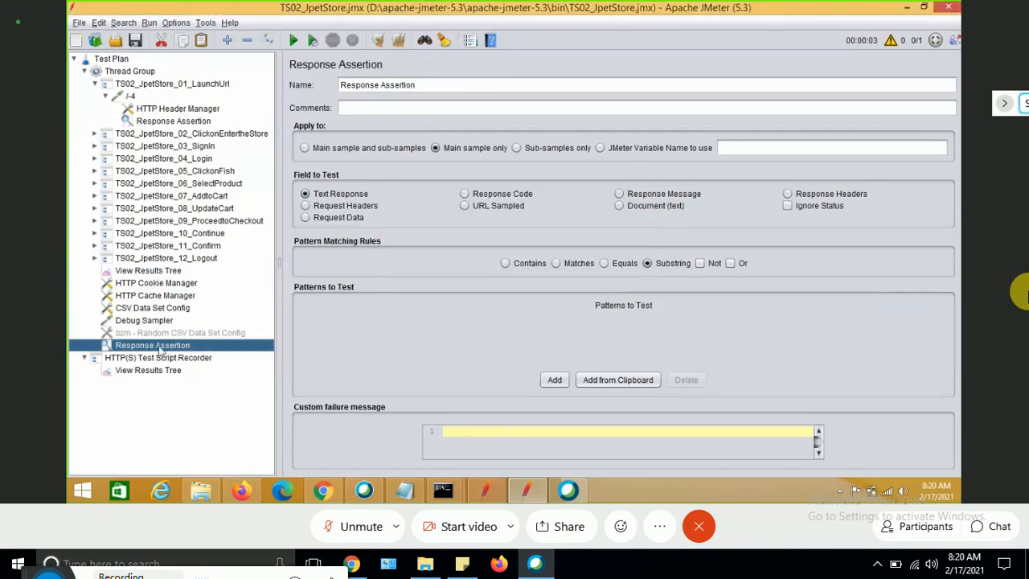
click(153, 371)
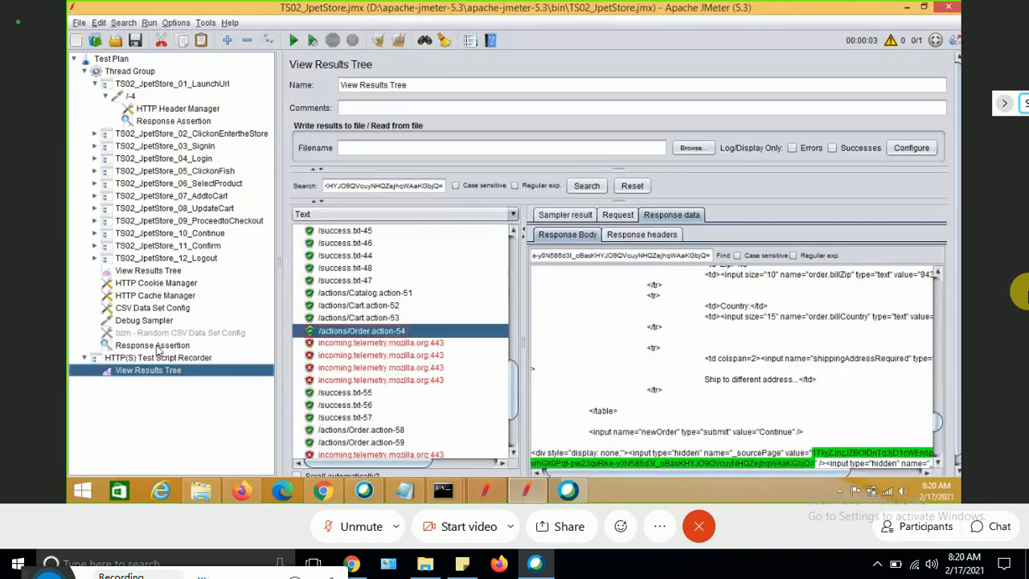
Delete the Response Assertion sitting at the Thread Group level and confirm its removal.
click(152, 344)
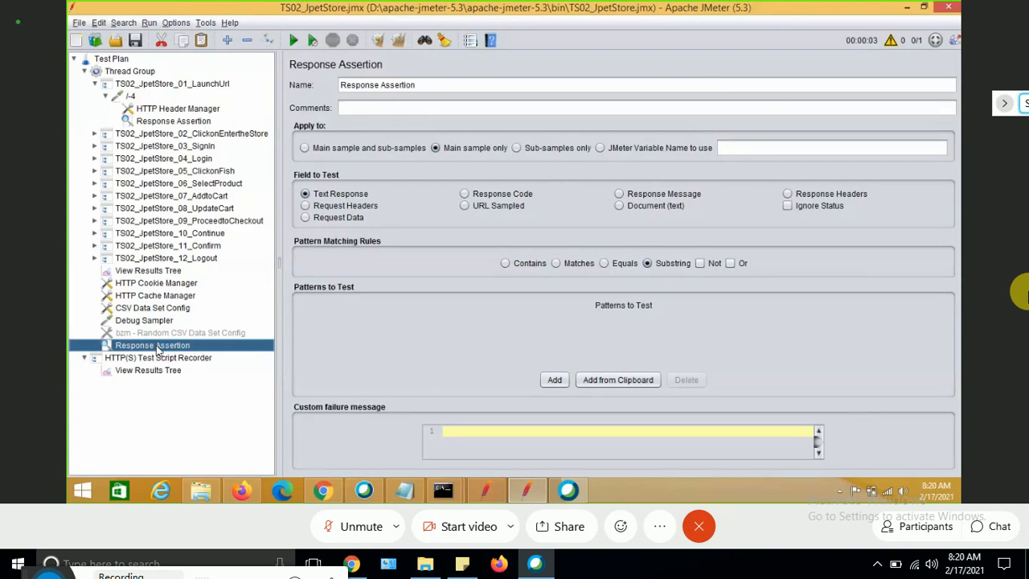
key(Delete)
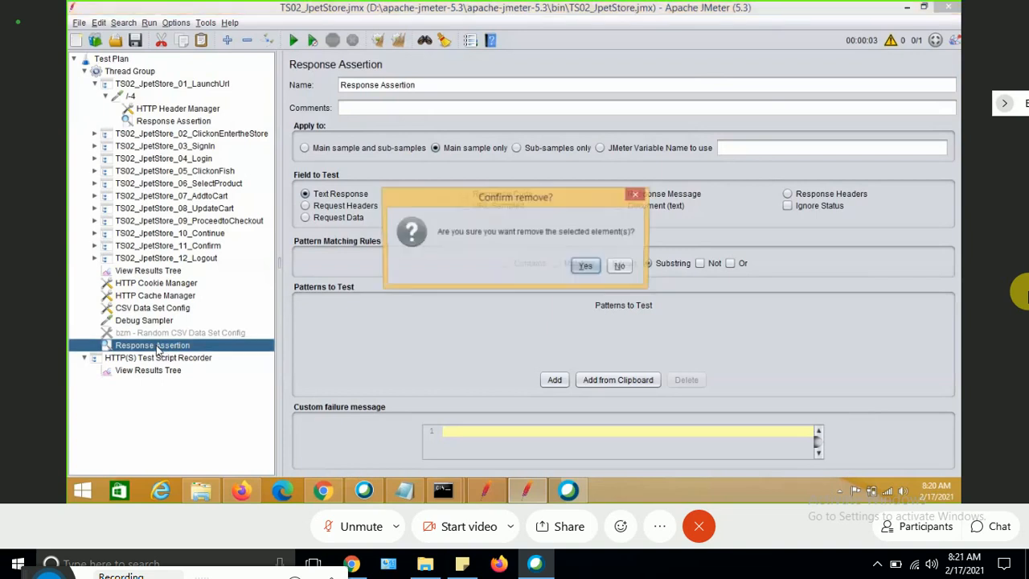
click(582, 267)
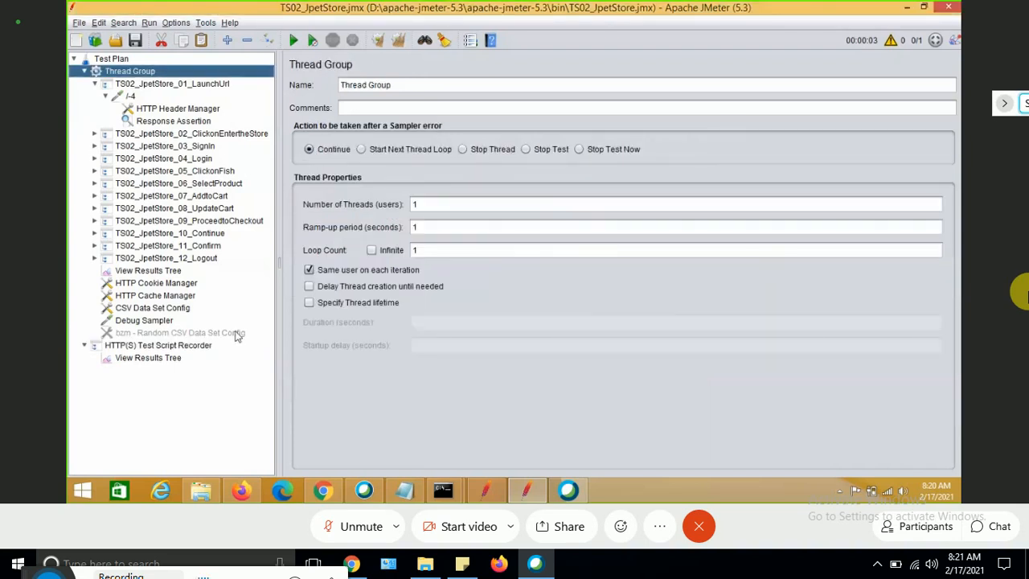
Clear the View Results Tree results and run the test plan again.
click(140, 271)
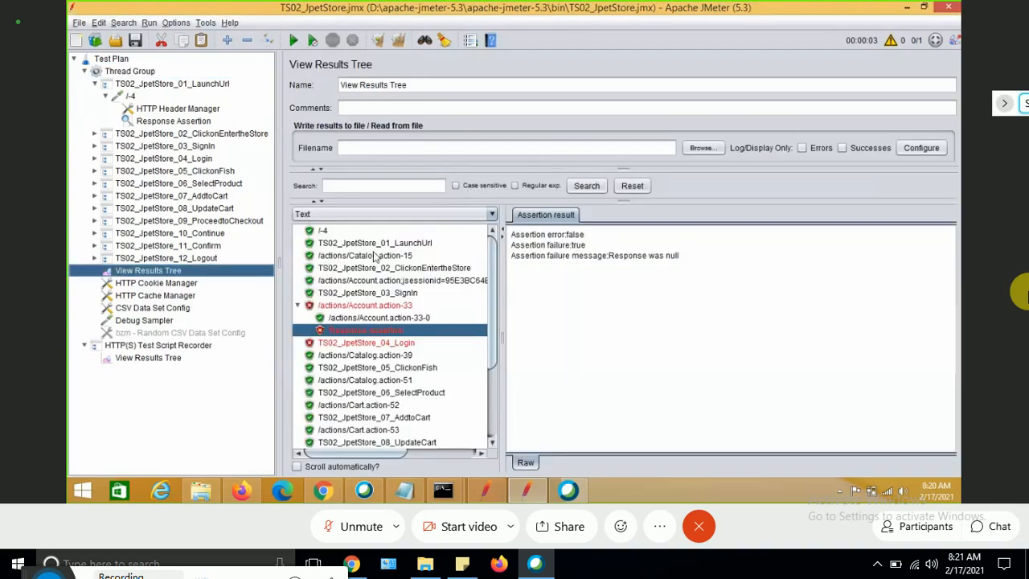
click(379, 42)
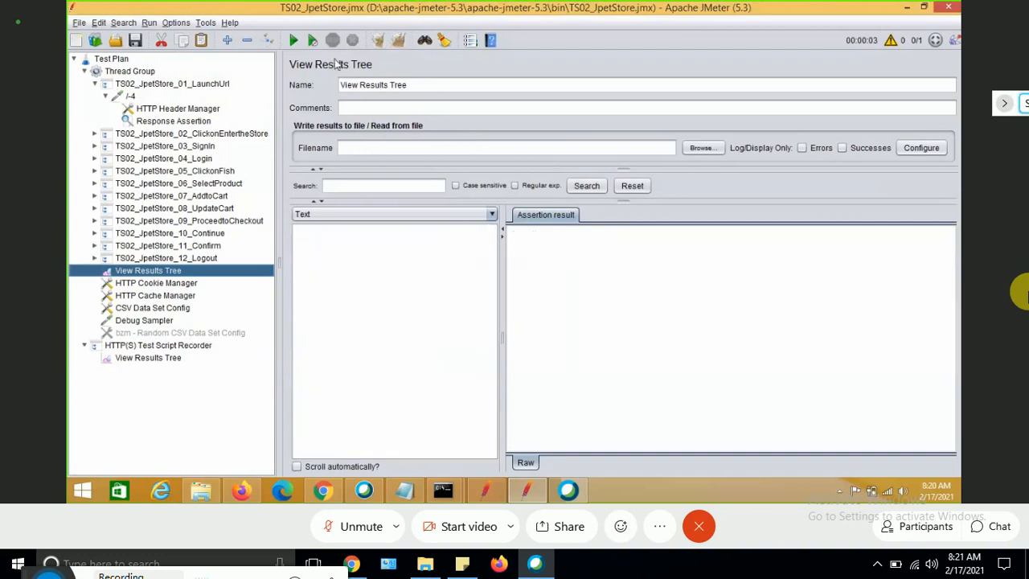
click(293, 40)
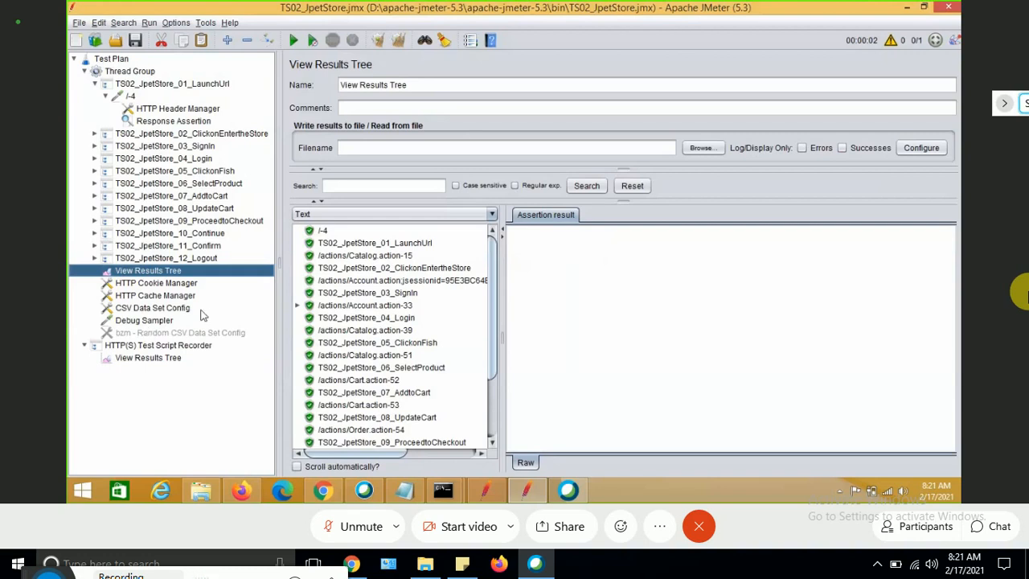
Inspect the /-4 launch sample's response body in View Results Tree.
click(324, 231)
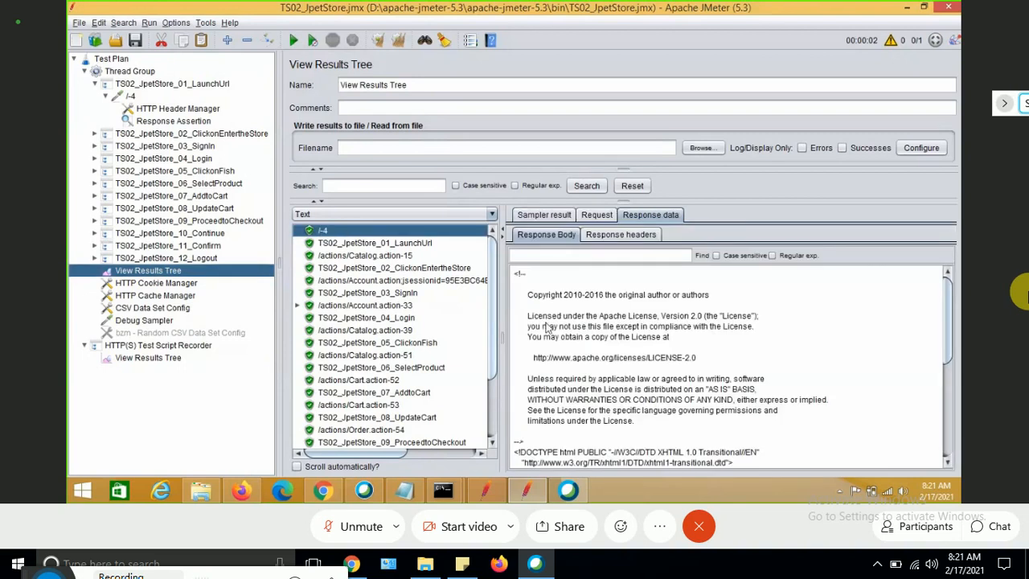
key(Down)
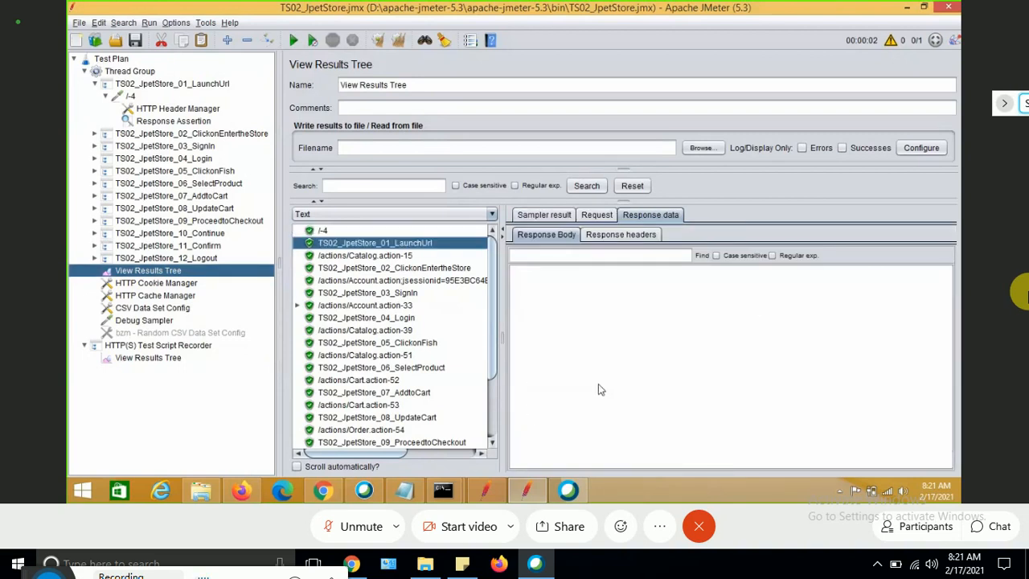
click(326, 231)
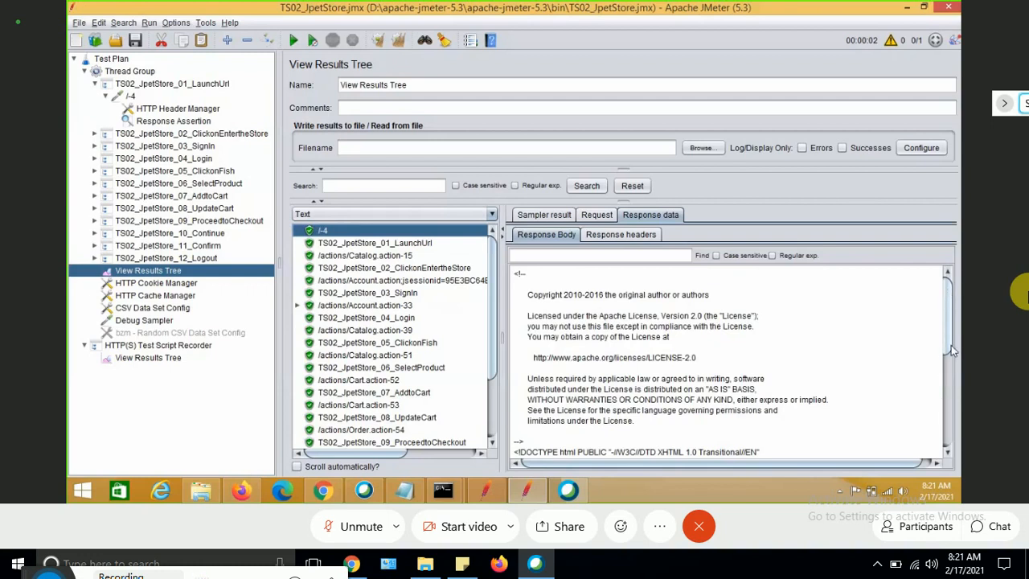
drag(951, 346, 950, 434)
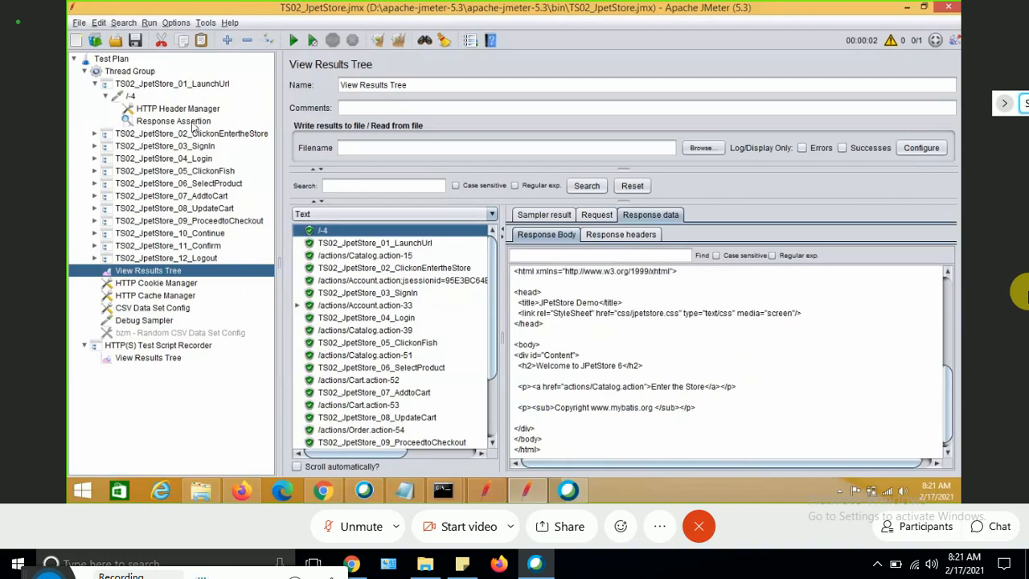
Change the launch request's assertion pattern to Welcome to JPetStore 1.
click(193, 126)
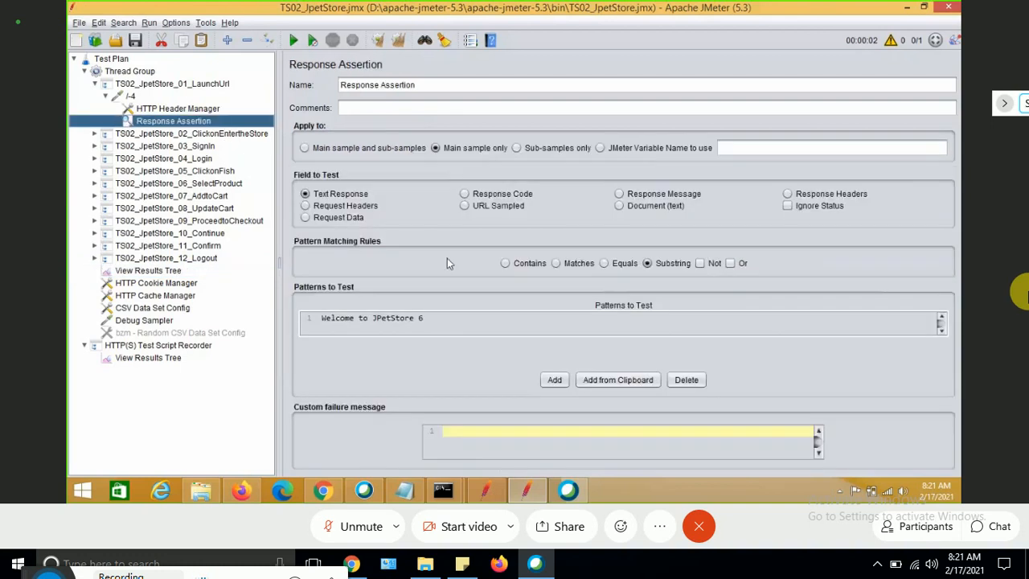
double_click(447, 319)
key(BackSpace)
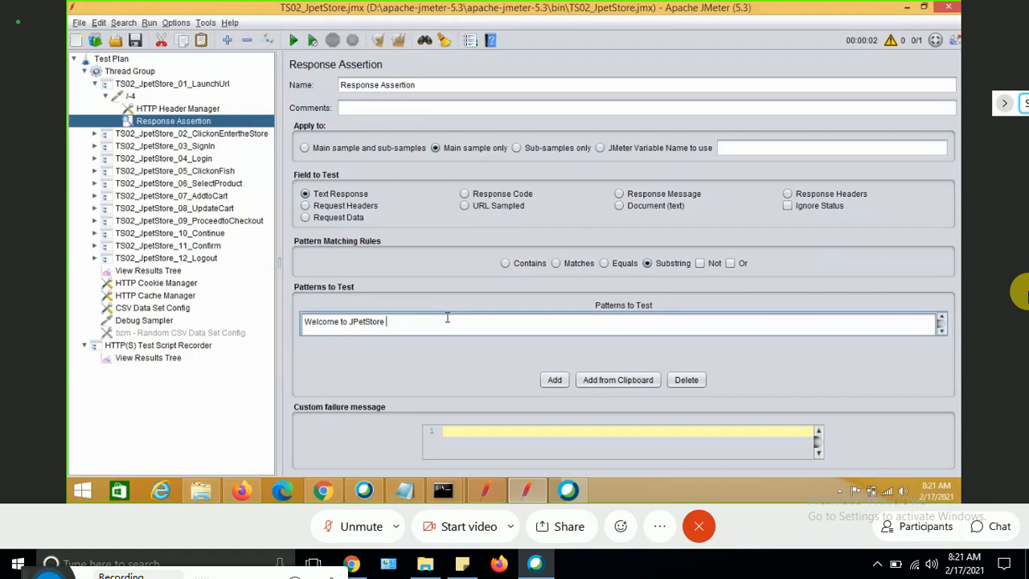
text(1)
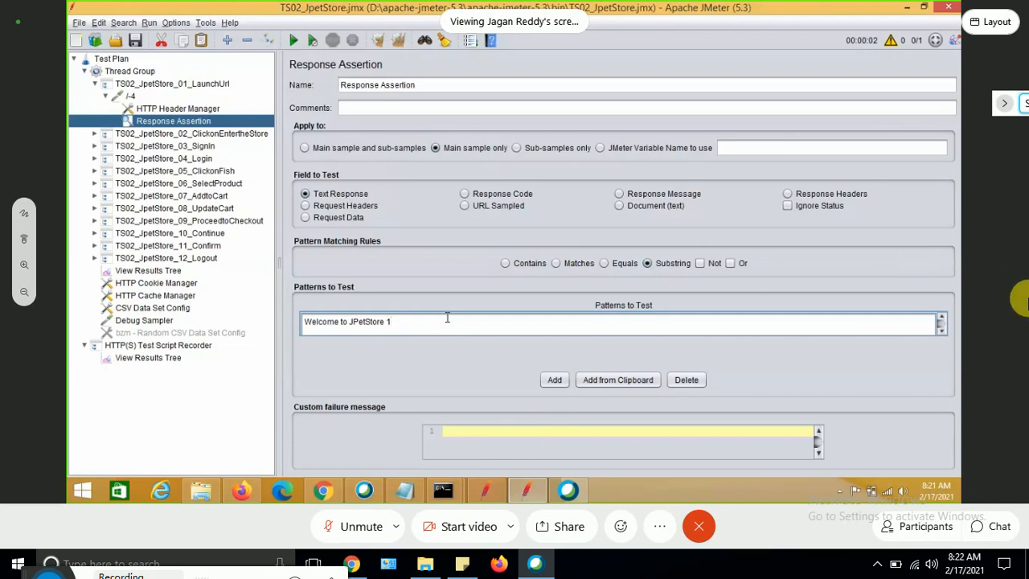
Clear the results, rerun the test plan, and open the /-4 sample's Response Assertion result.
click(146, 271)
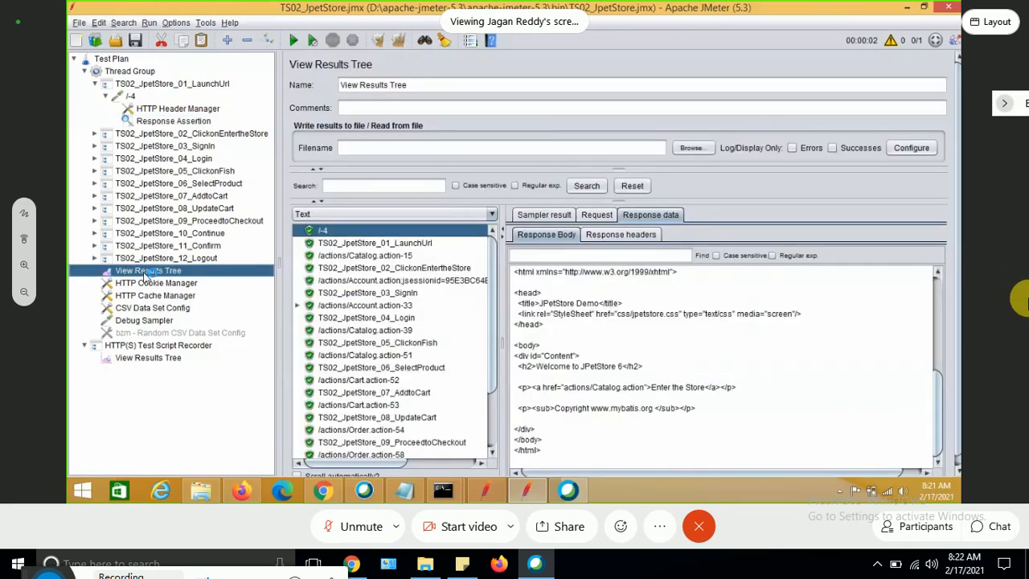
click(380, 46)
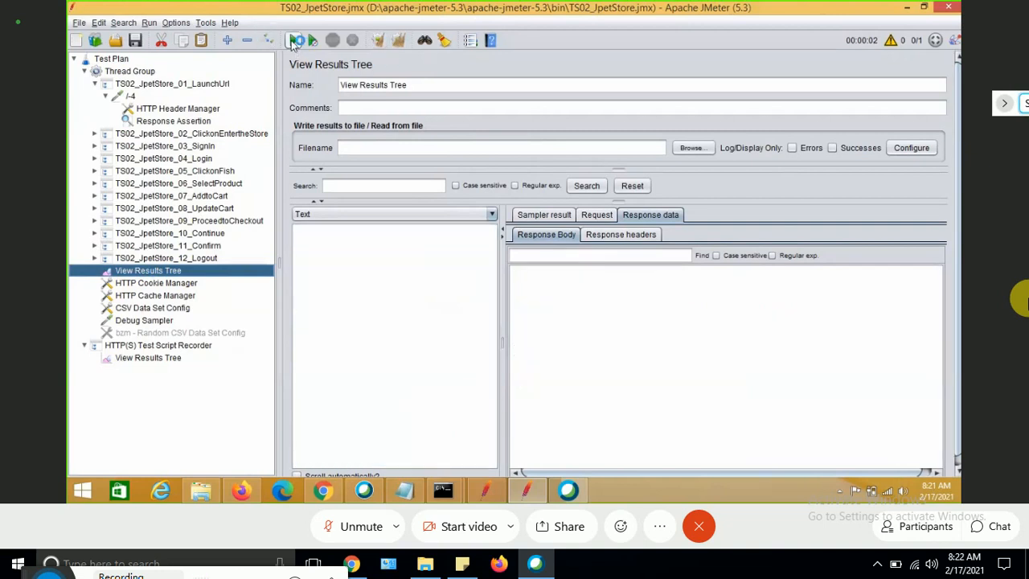
click(295, 40)
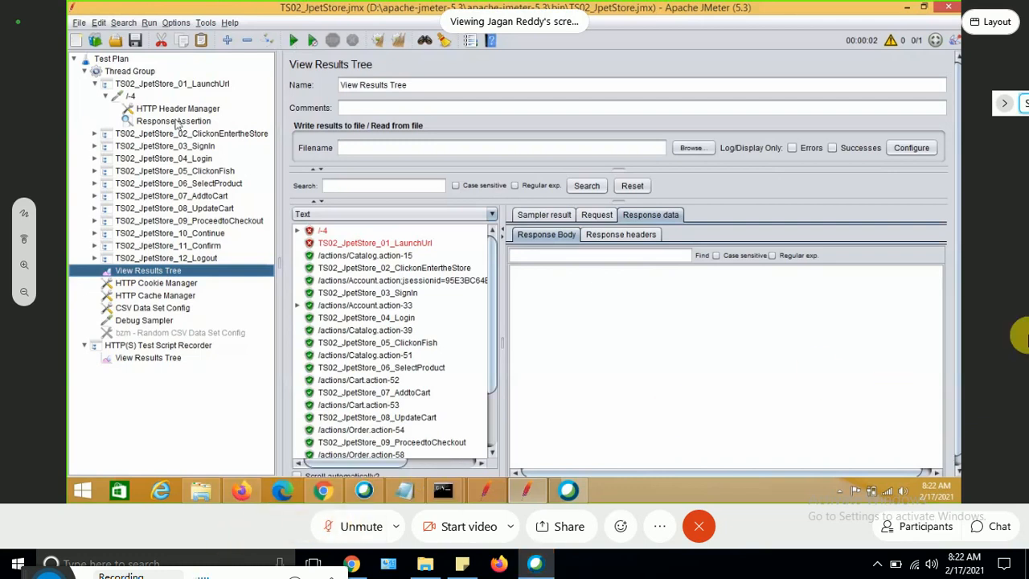
click(297, 233)
click(361, 245)
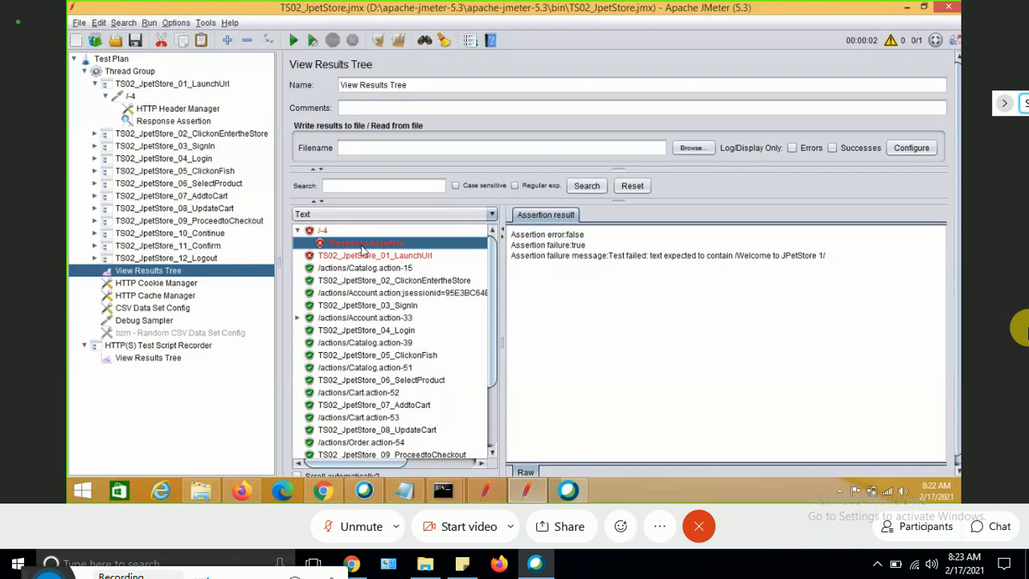
Restore the launch request's assertion pattern to Welcome to JPetStore 6.
click(182, 122)
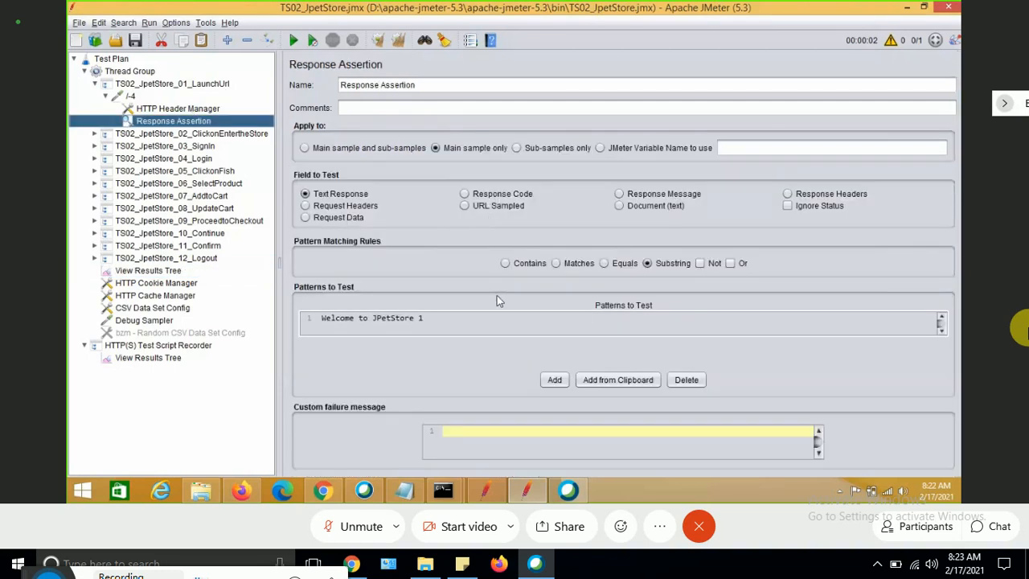
double_click(449, 323)
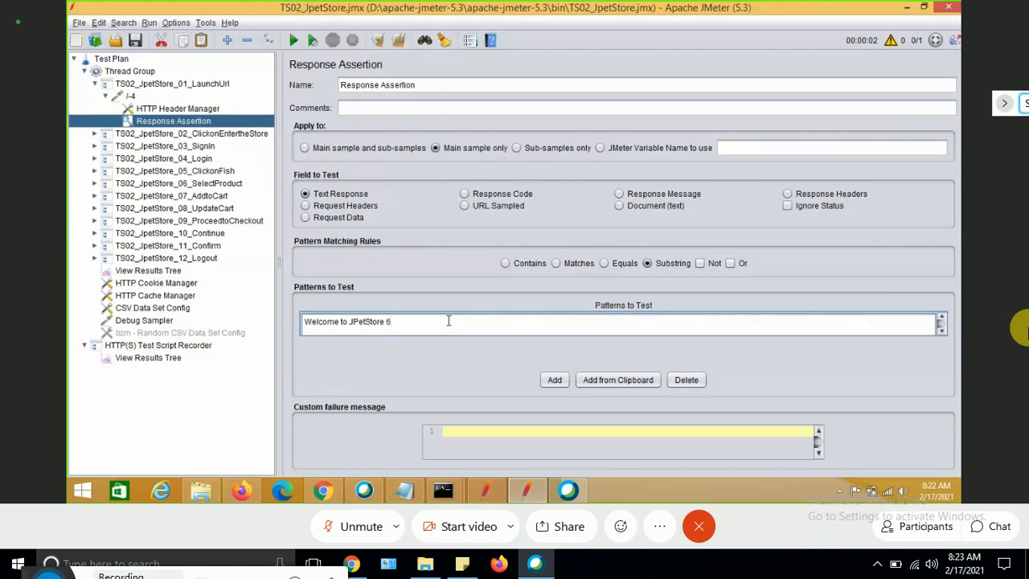
Try to paste an element into the /actions/Catalog.action-15 request under TS02_JpetStore_02_ClickonEntertheStore.
click(134, 135)
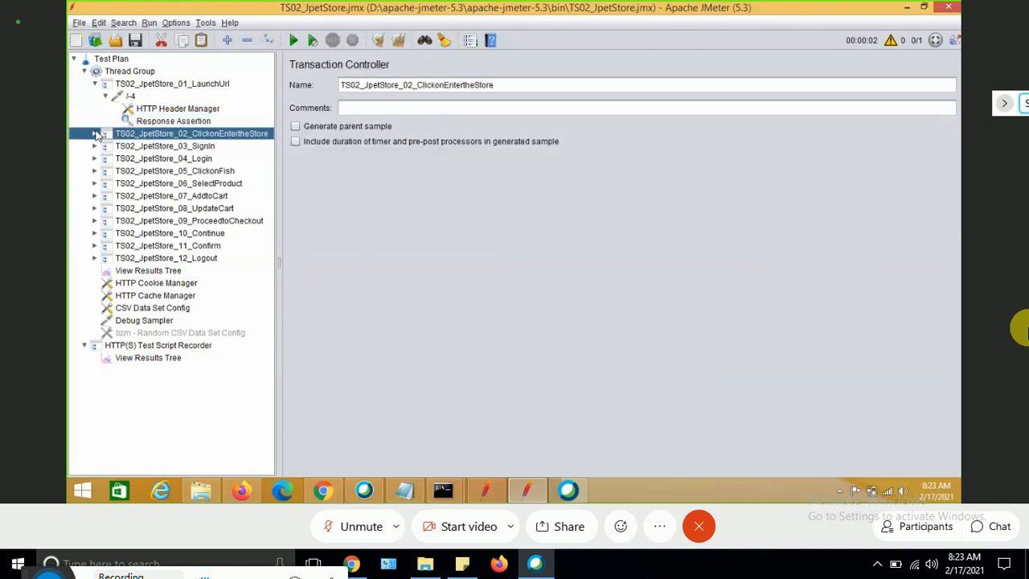
click(96, 134)
click(154, 145)
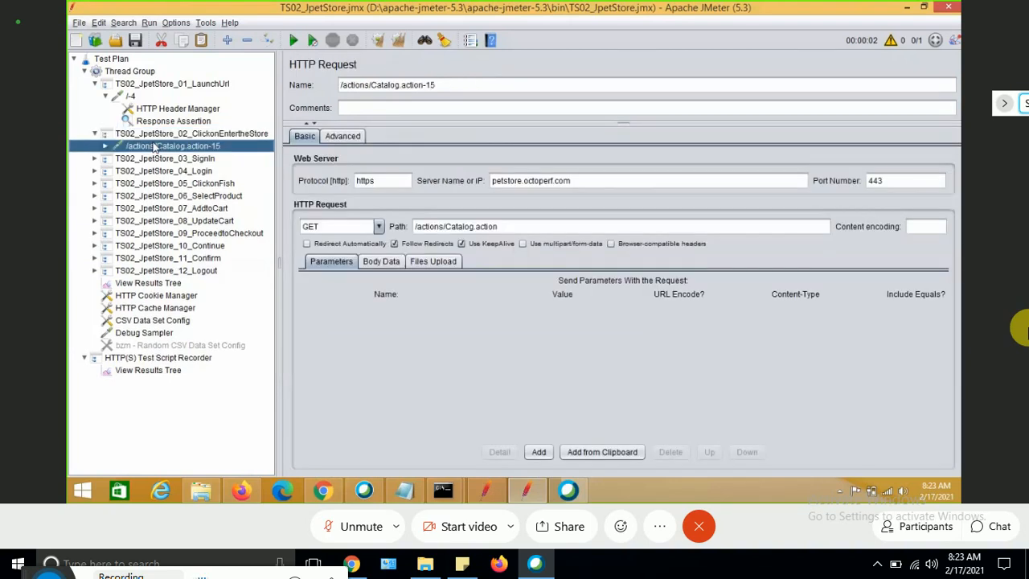
right_click(154, 145)
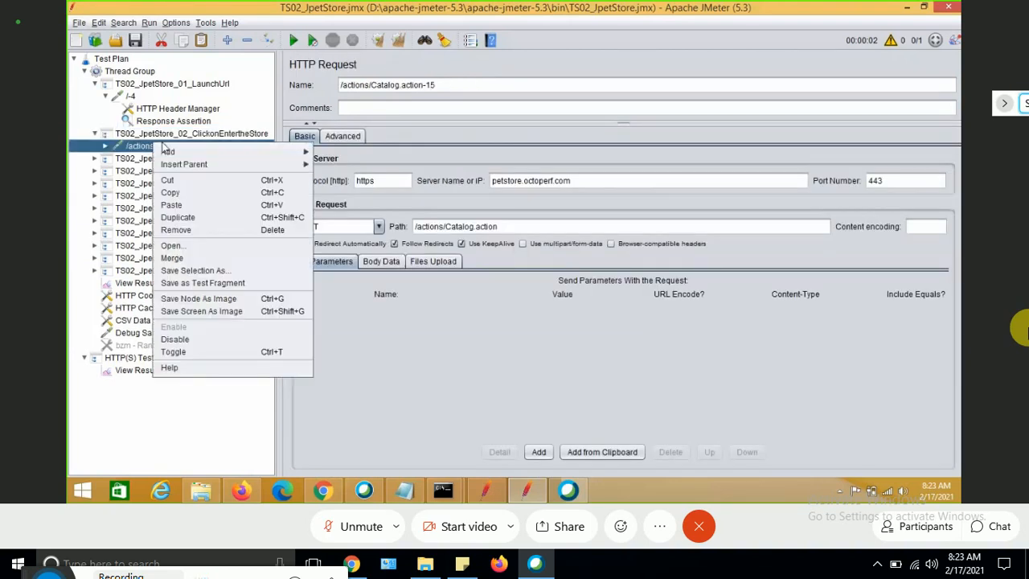
click(180, 209)
click(105, 146)
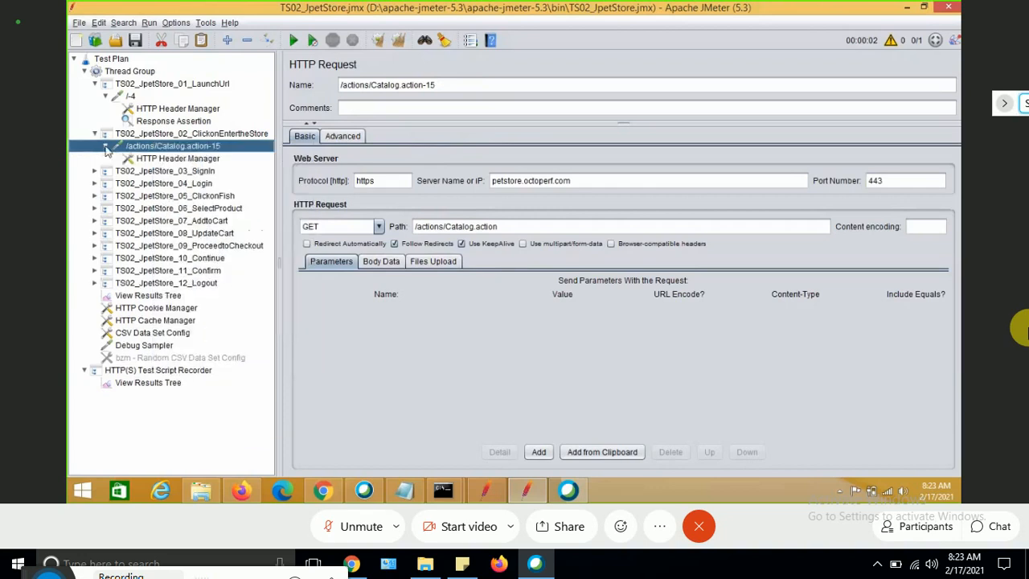
Copy the launch request's Response Assertion and paste it under the /actions/Catalog.action-15 request.
click(158, 123)
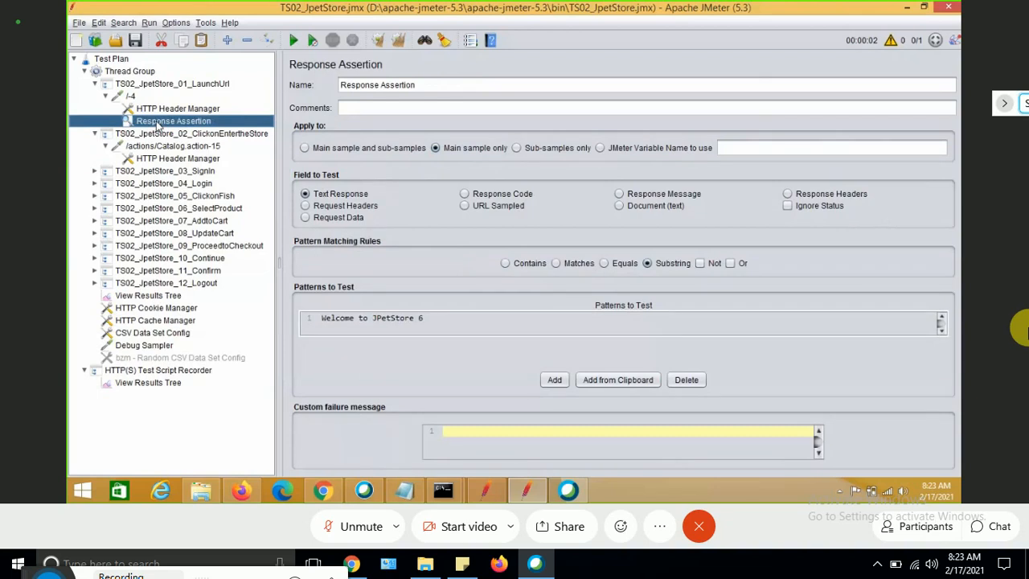
right_click(158, 124)
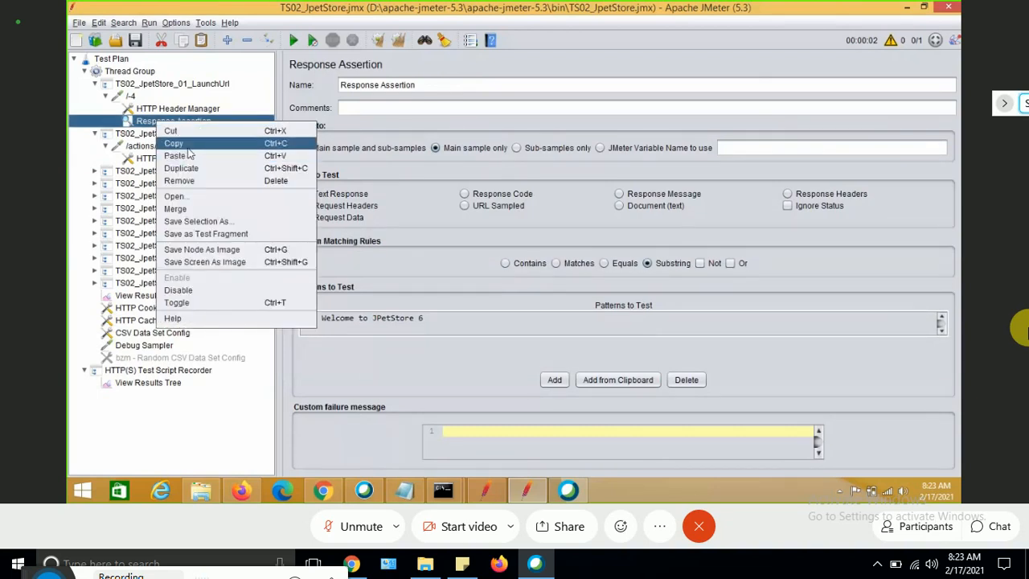
click(185, 144)
click(168, 147)
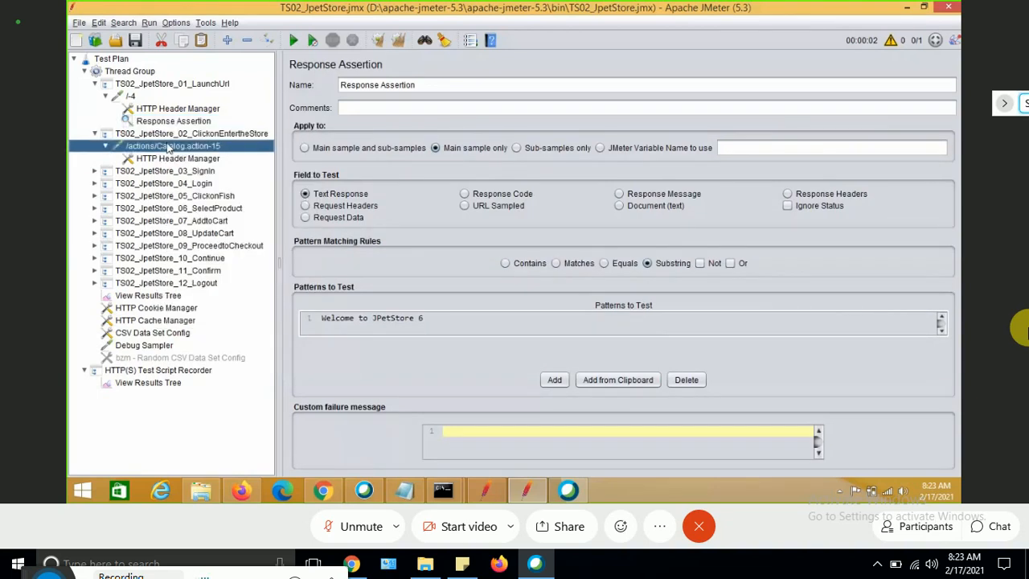
right_click(169, 147)
mouse_move(238, 152)
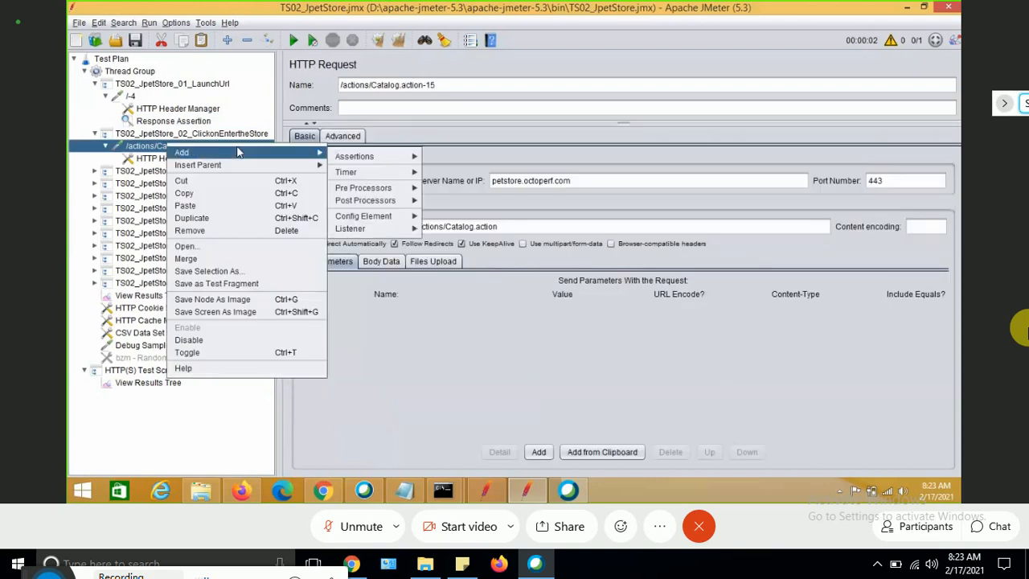
click(201, 206)
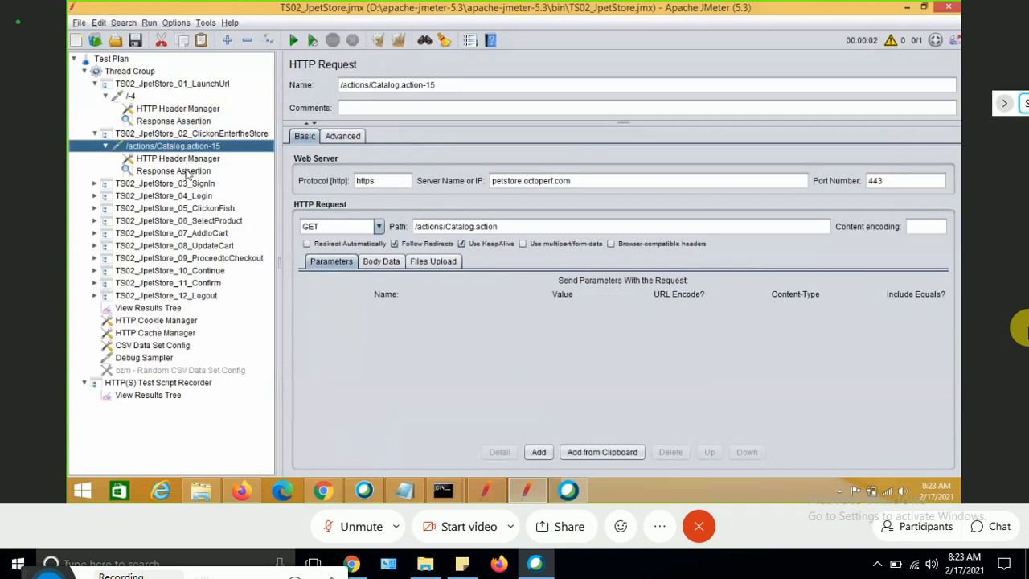
click(188, 172)
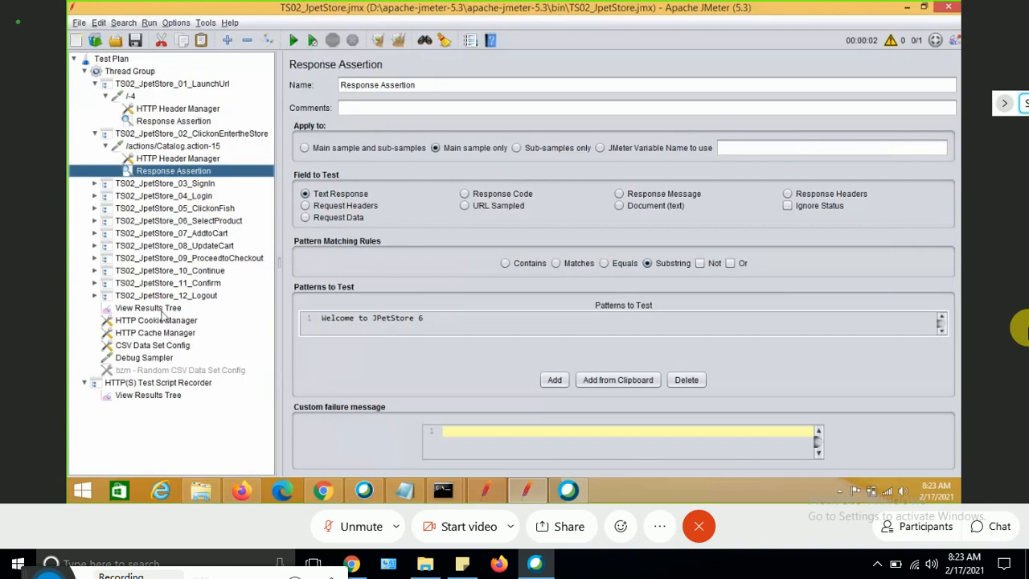
Examine the /actions/Catalog.action-15 sample's response body in View Results Tree.
click(162, 311)
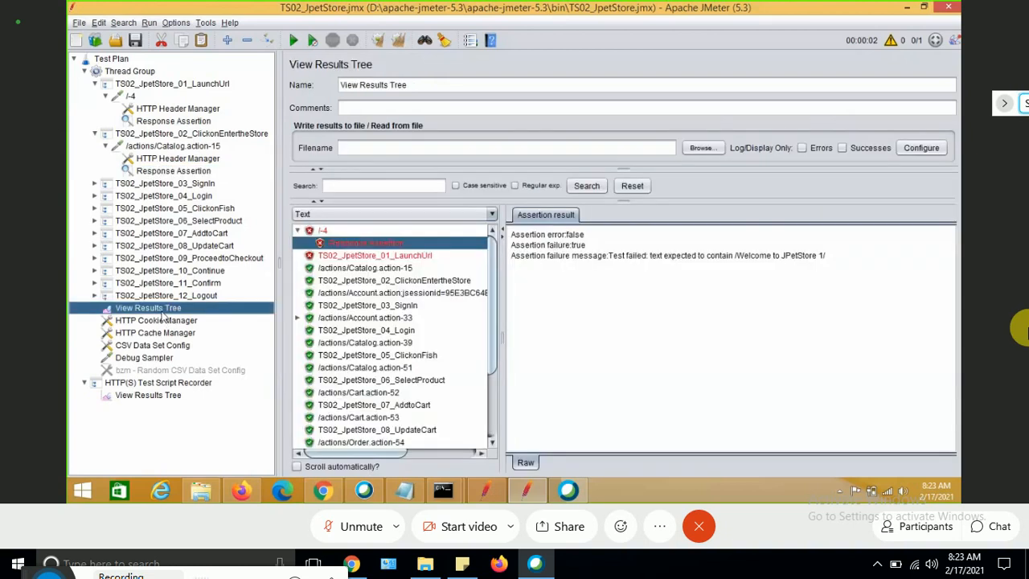
click(398, 270)
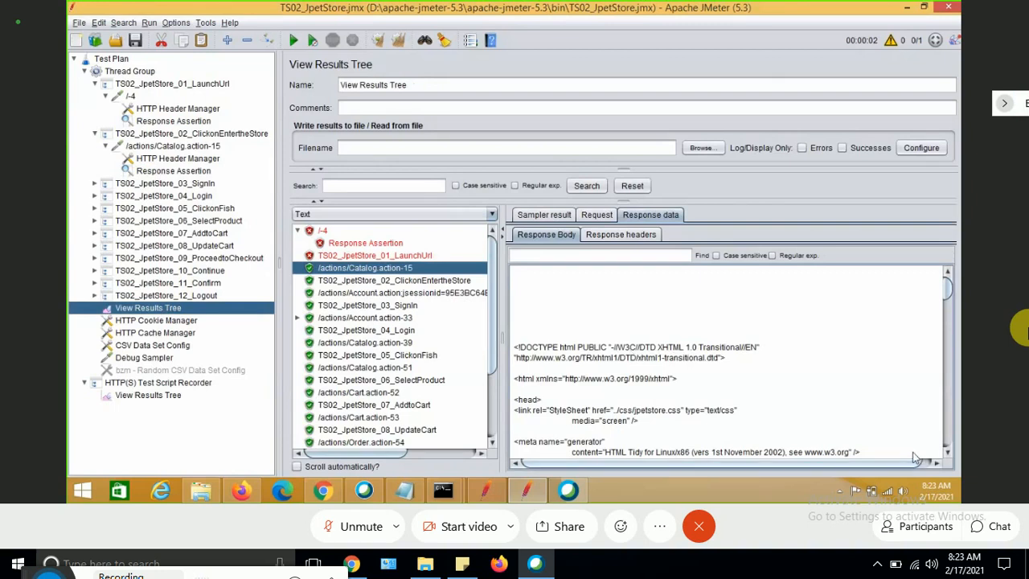
scroll(947, 300, down, 3)
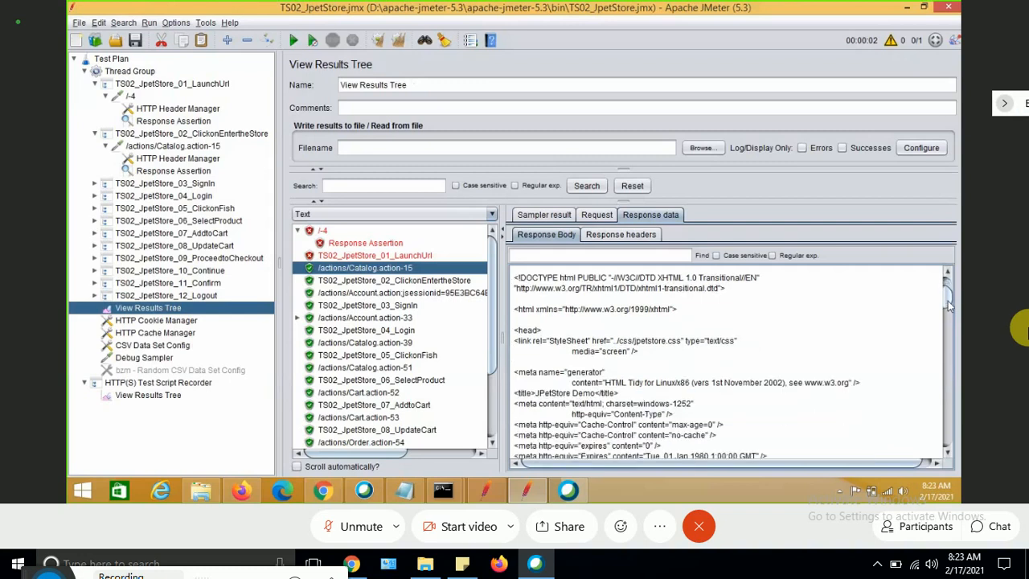
scroll(948, 304, down, 2)
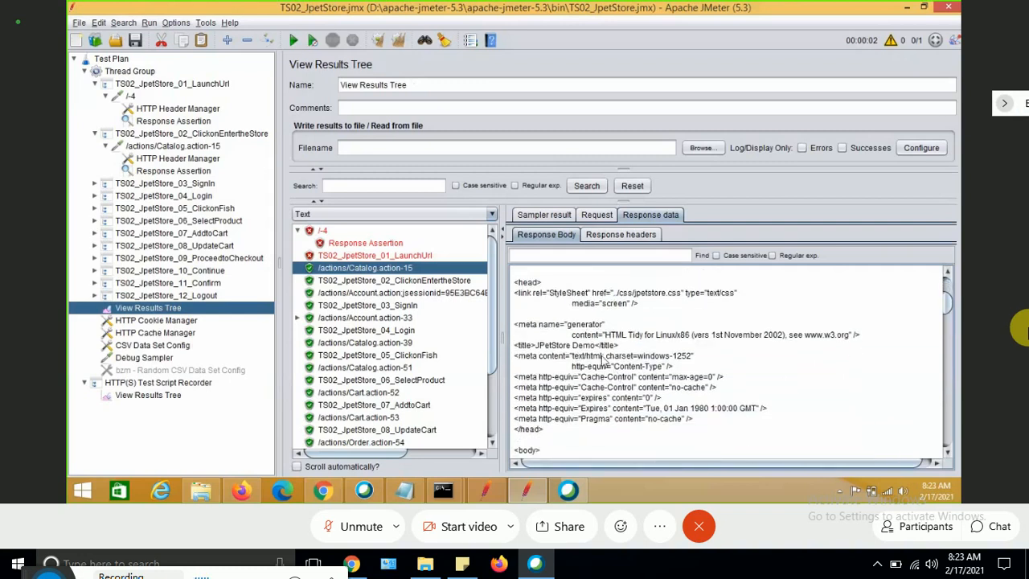
drag(594, 356, 550, 345)
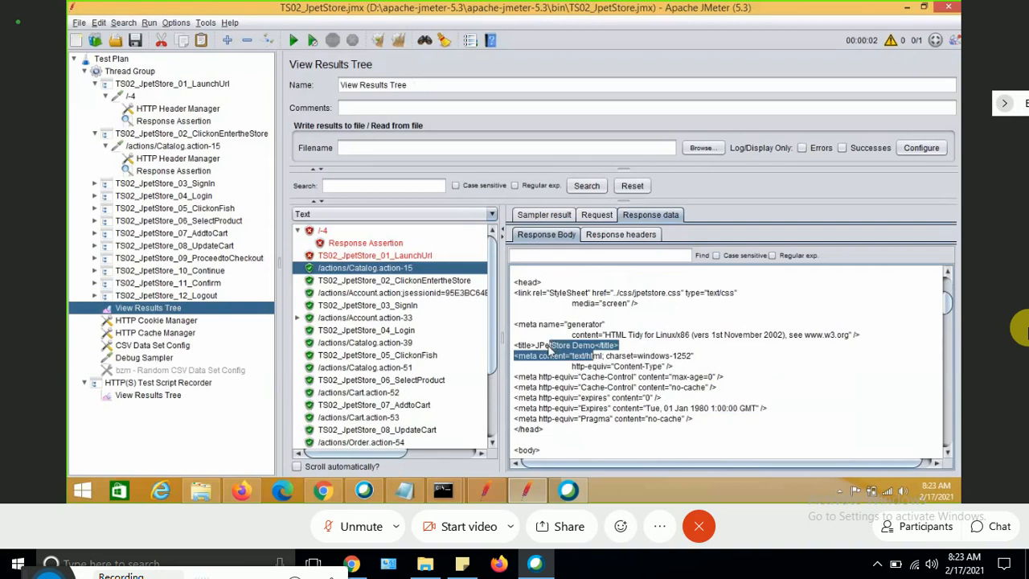
click(715, 345)
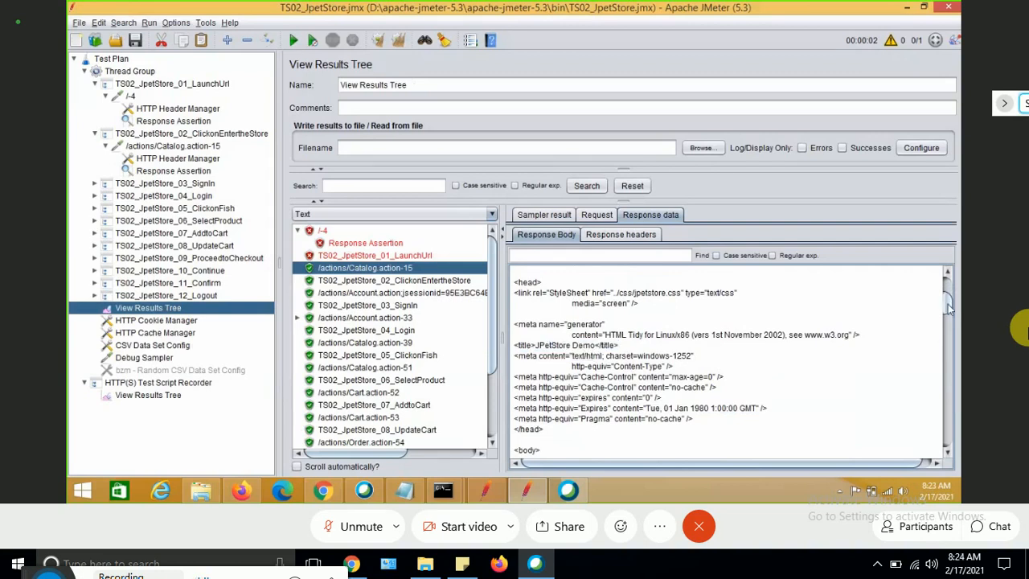
Copy the JPetStore Demo title from the /actions/Catalog.action-15 response body and set it as that request's assertion pattern.
scroll(949, 310, down, 4)
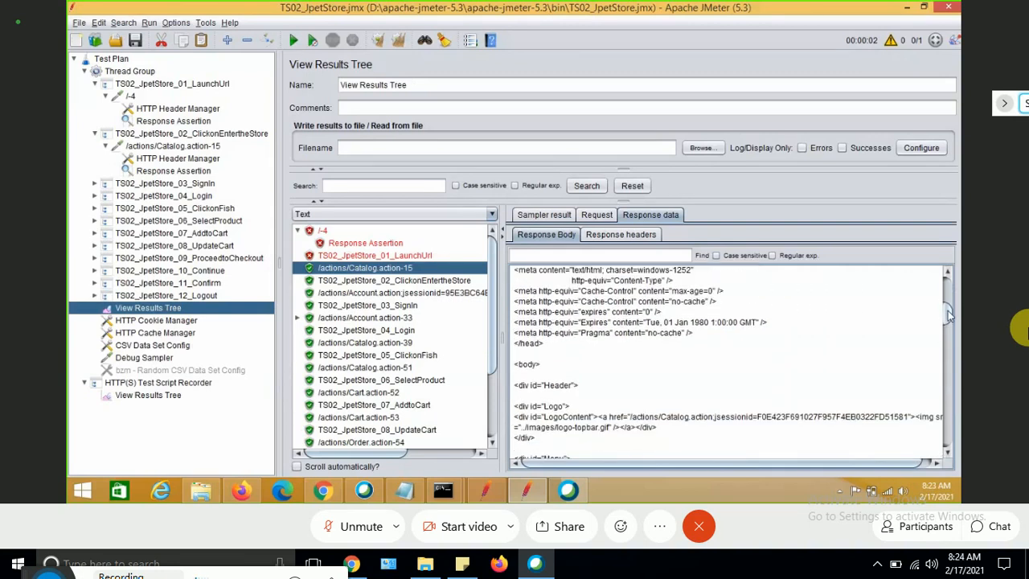
scroll(949, 316, down, 1)
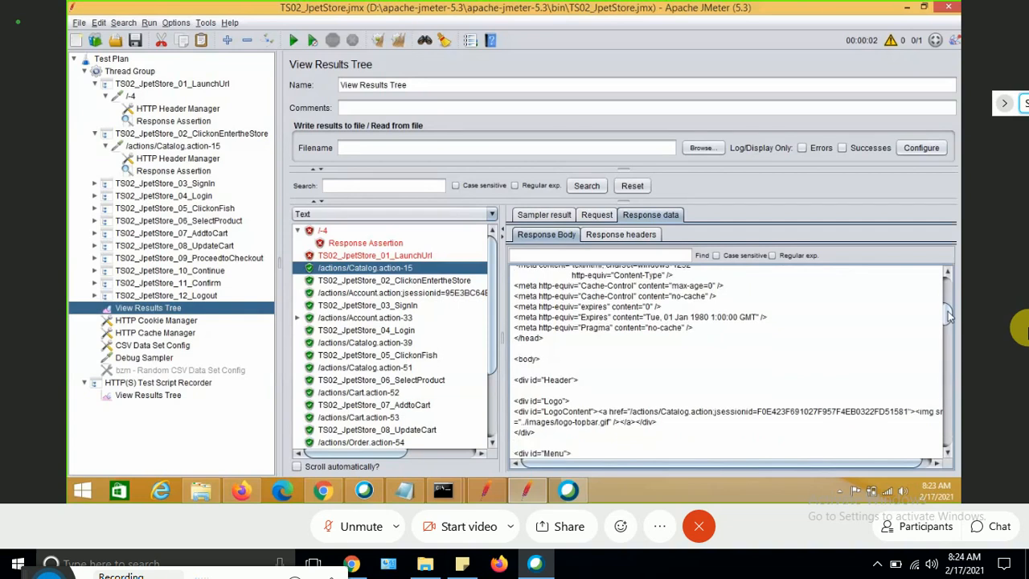
scroll(949, 315, down, 4)
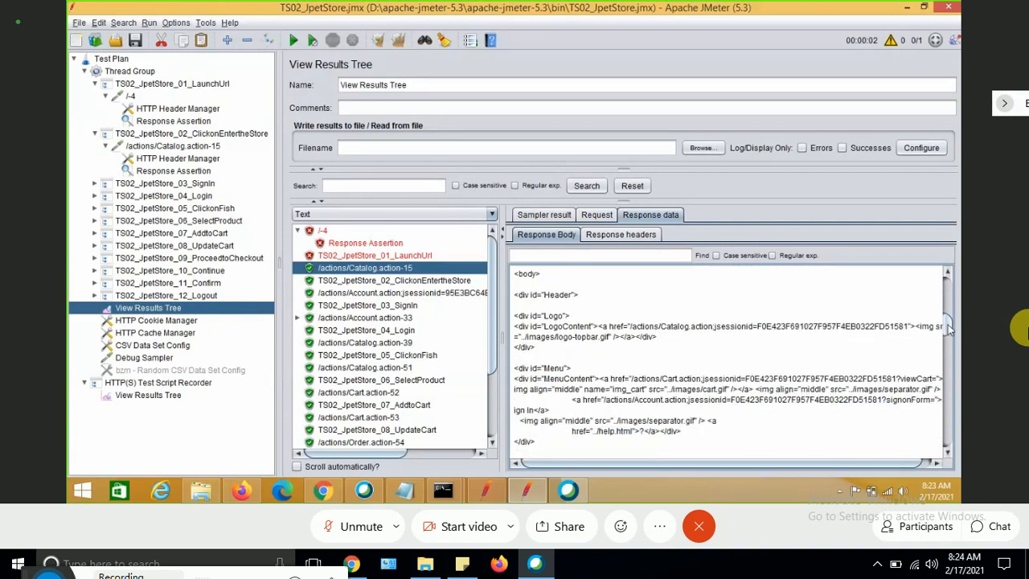
scroll(949, 329, down, 3)
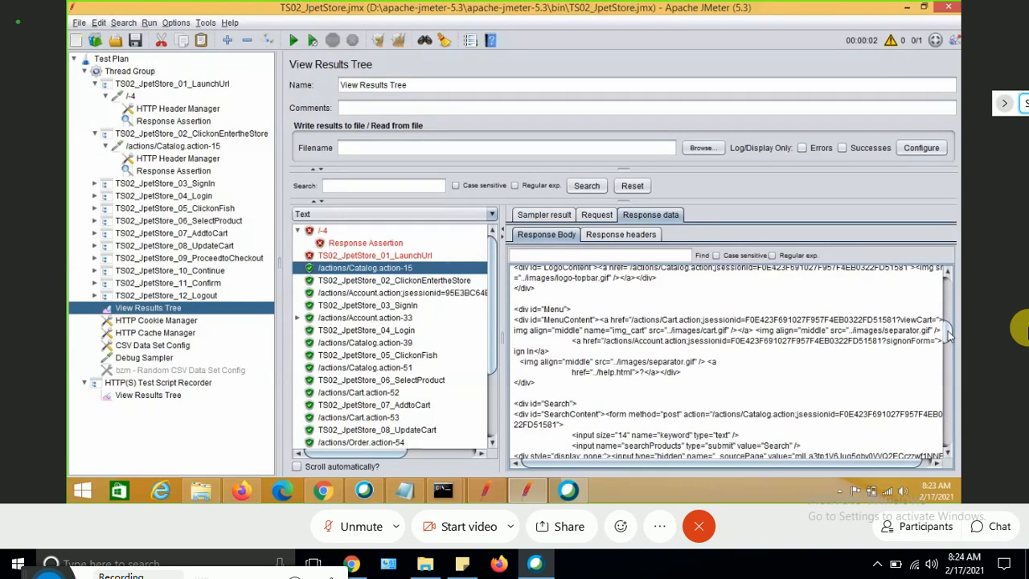
scroll(949, 337, down, 4)
scroll(950, 350, down, 8)
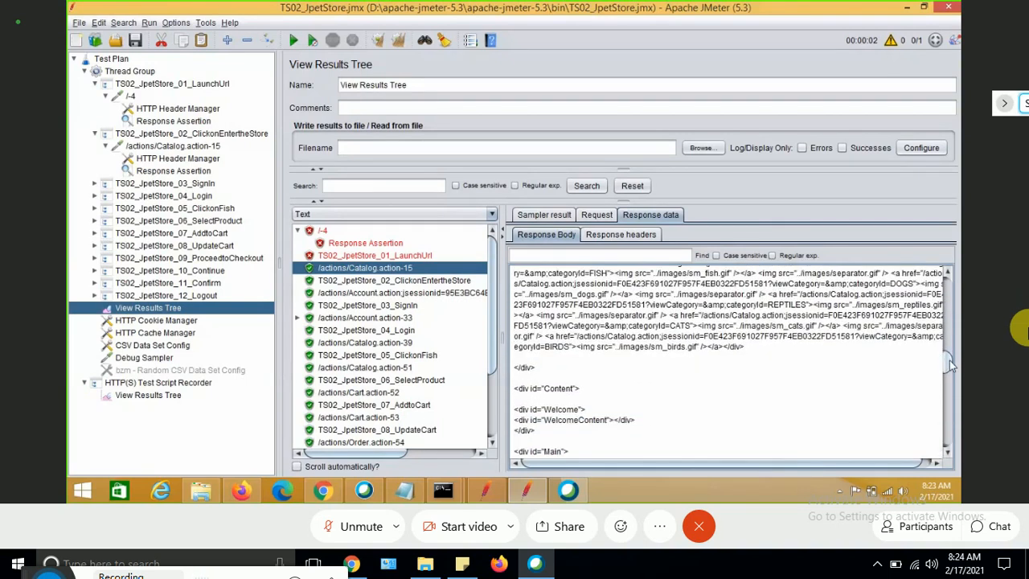
scroll(949, 360, down, 2)
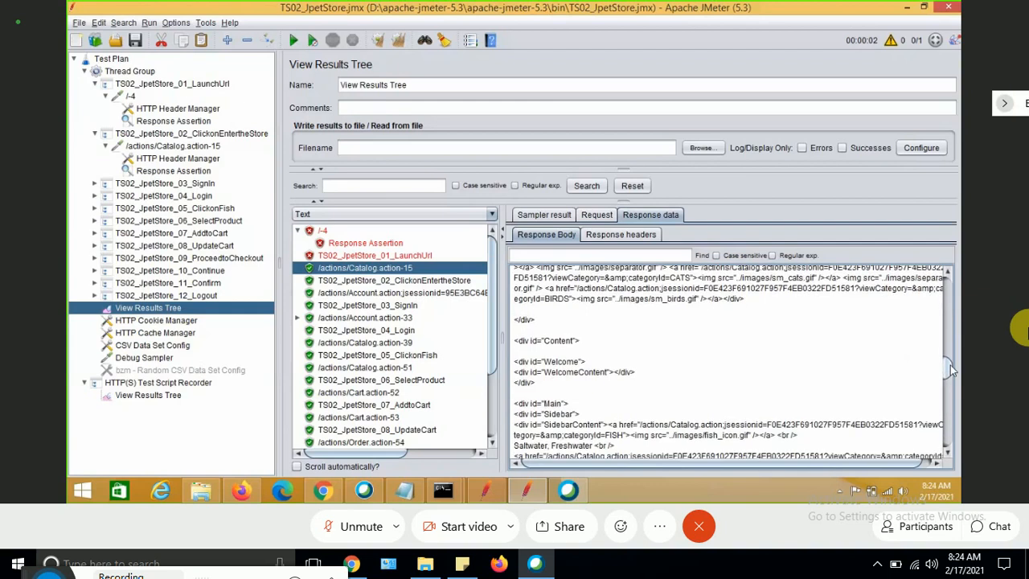
mouse_move(949, 365)
mouse_down()
mouse_move(953, 440)
mouse_move(949, 361)
mouse_up()
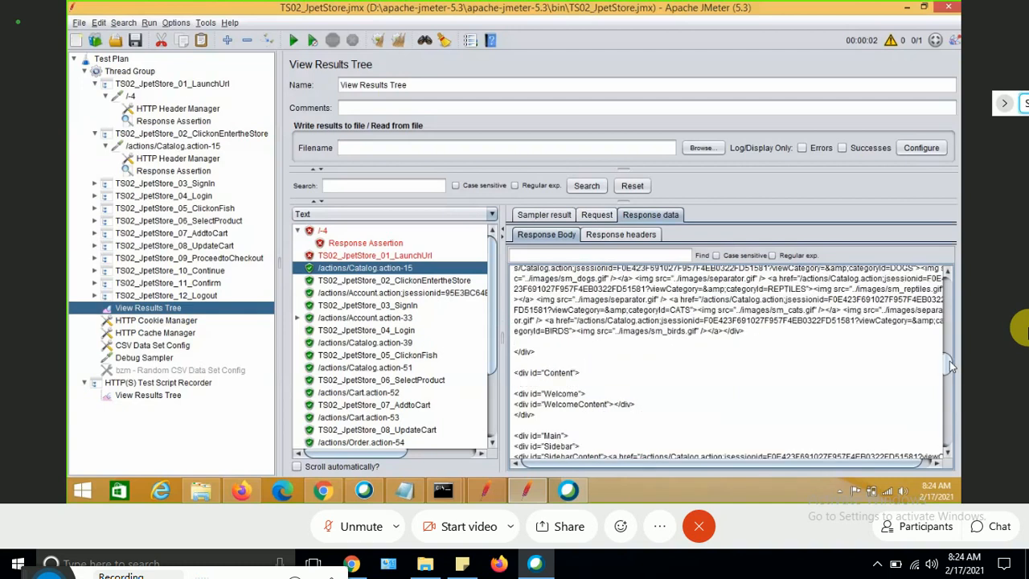
drag(949, 361, 948, 342)
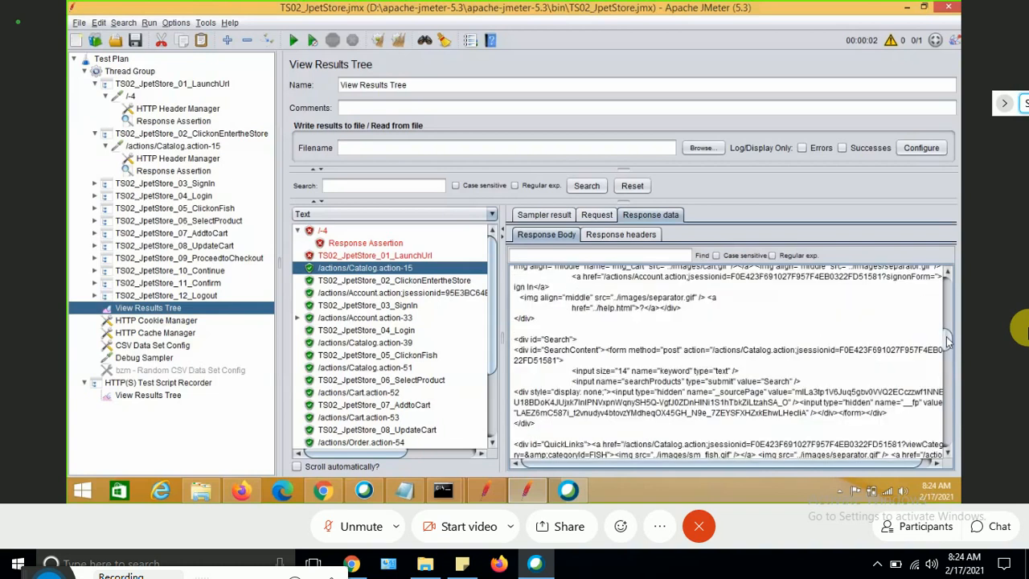
drag(948, 342, 936, 300)
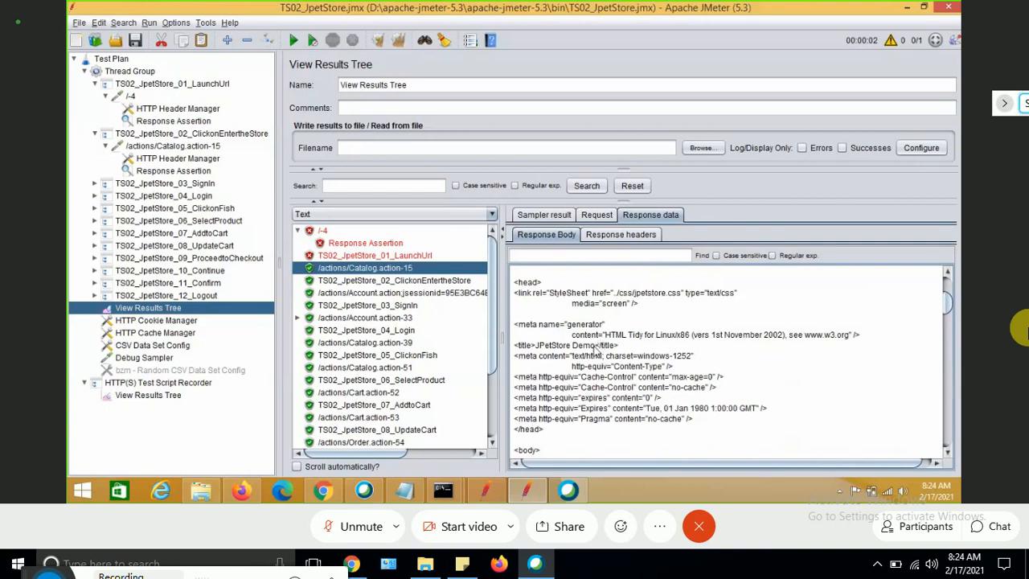
drag(596, 351, 539, 353)
key(ctrl+c)
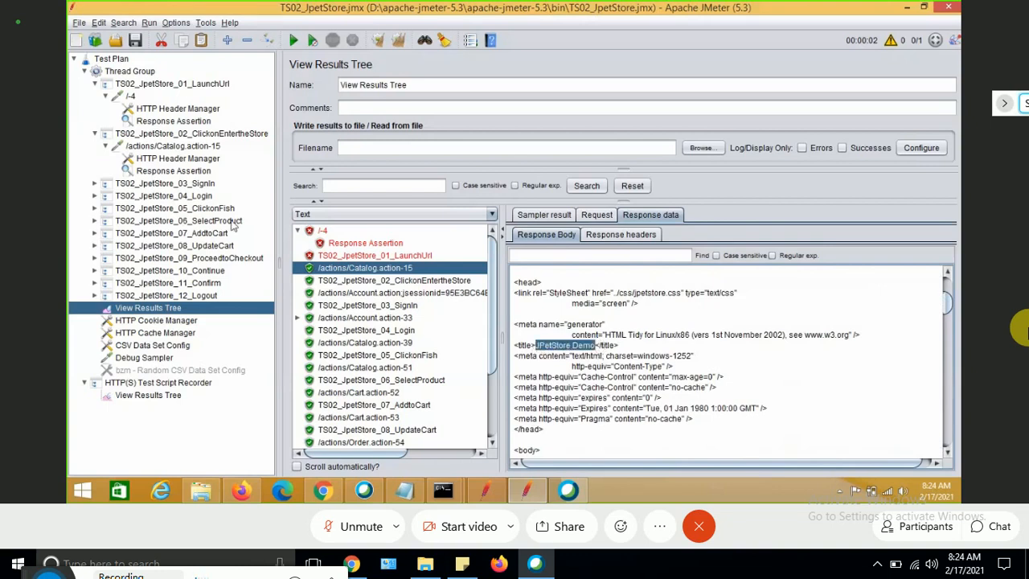
click(178, 173)
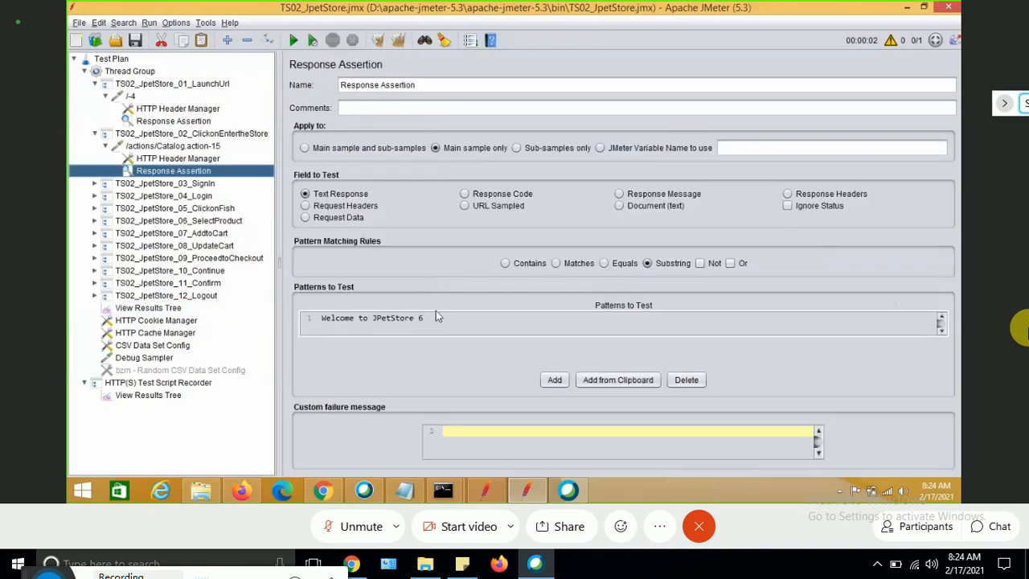
double_click(441, 320)
drag(440, 320, 303, 303)
key(ctrl+v)
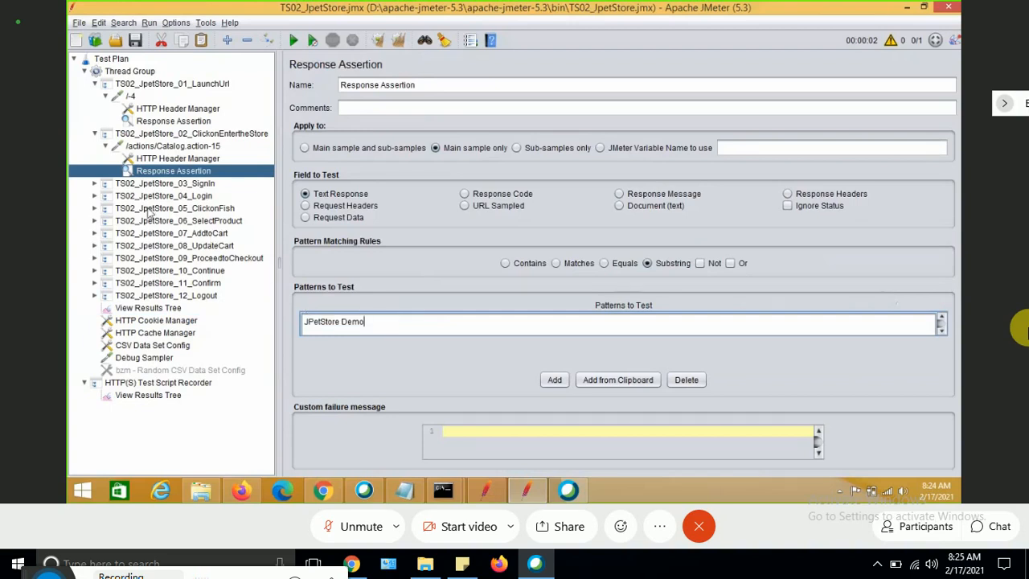
Try to paste an element into the /actions/Account.action;jsessionid request under TS02_JpetStore_03_Signin.
click(94, 184)
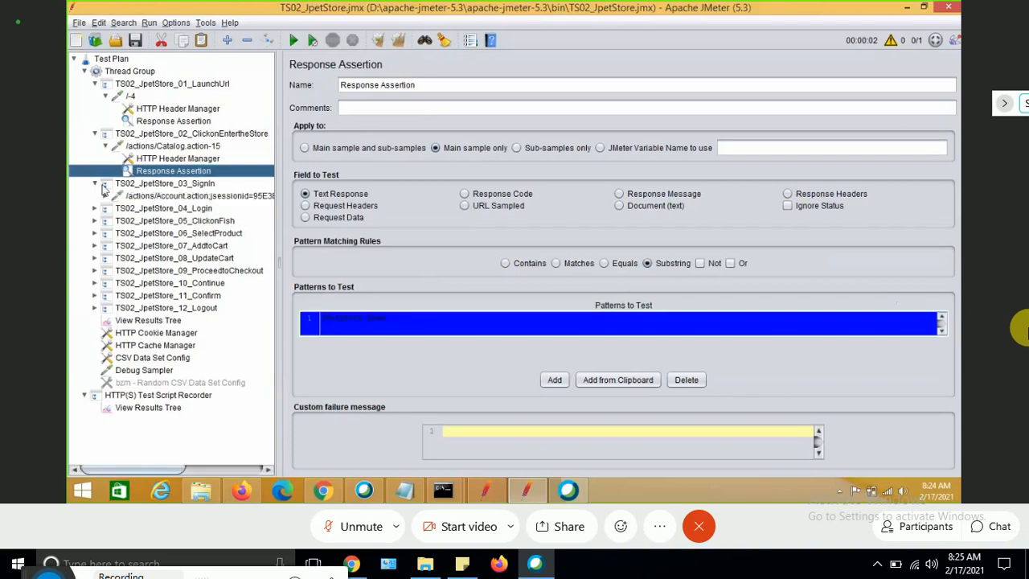
click(158, 196)
right_click(158, 197)
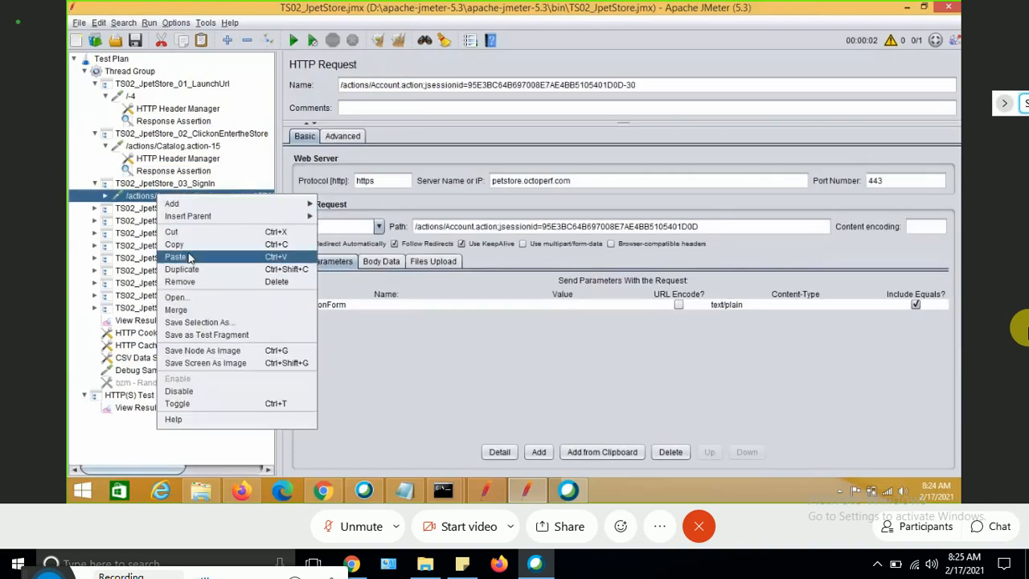
click(188, 256)
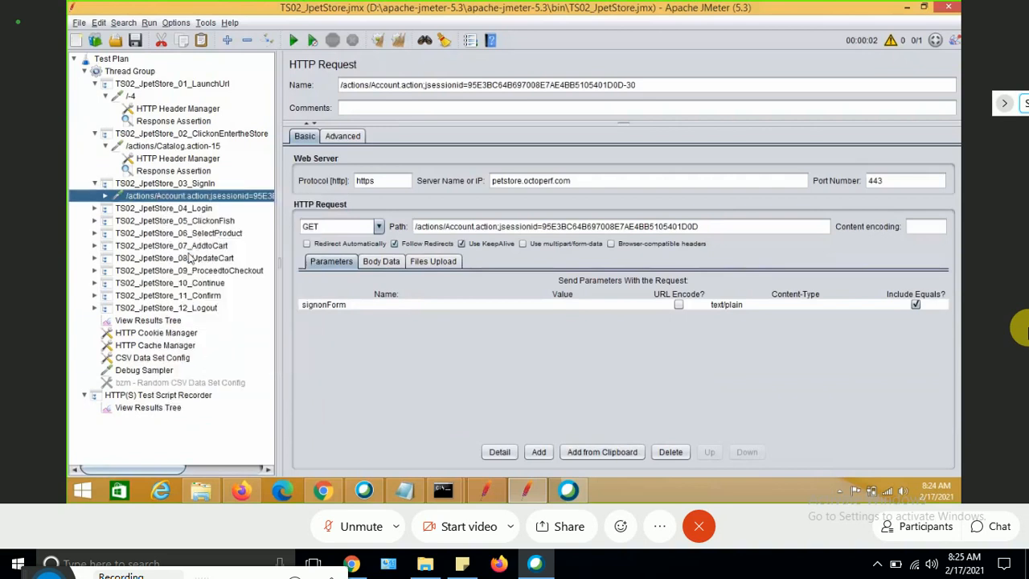
Copy the /actions/Catalog.action-15 Response Assertion and paste it under the /actions/Account.action;jsessionid request.
click(106, 197)
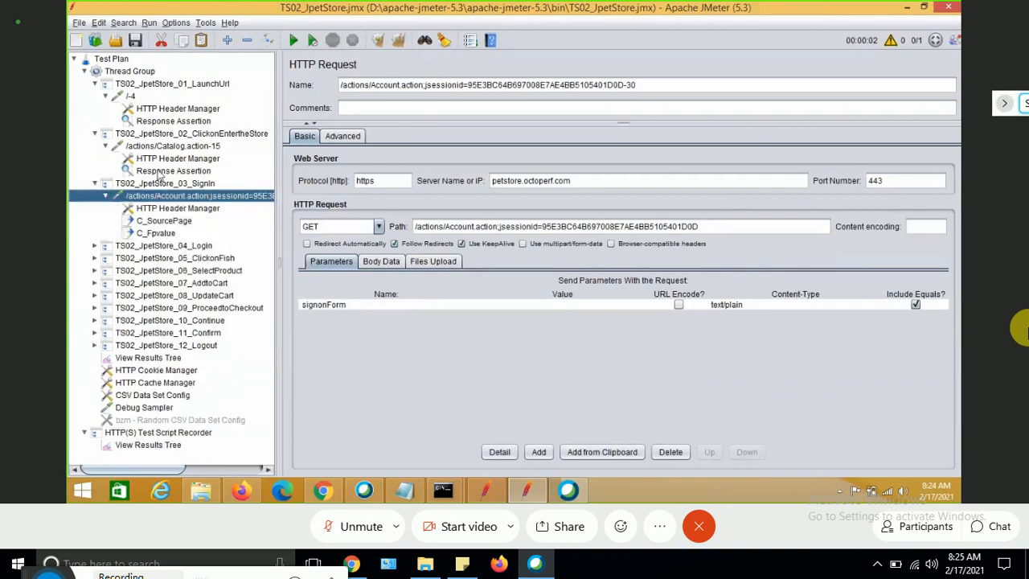
click(159, 172)
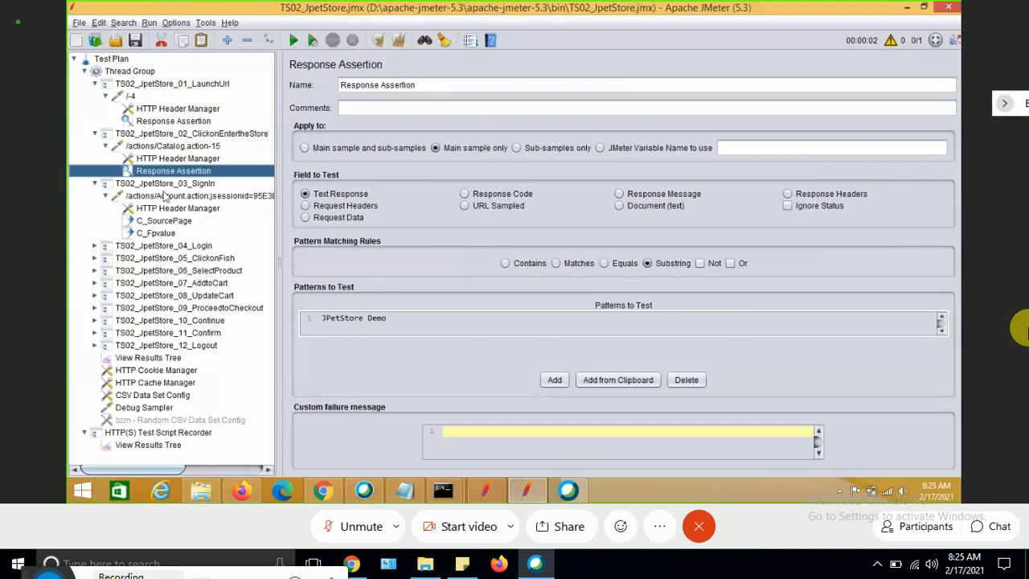
click(164, 197)
key(ctrl+v)
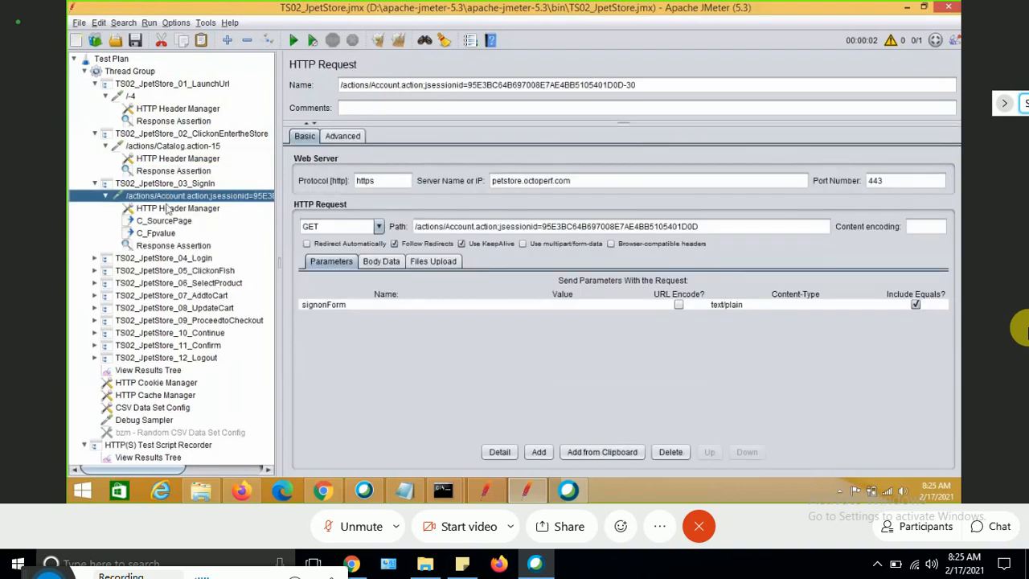
Copy the text Please enter your username and password. from the Account.action sample's response body in View Results Tree.
click(183, 246)
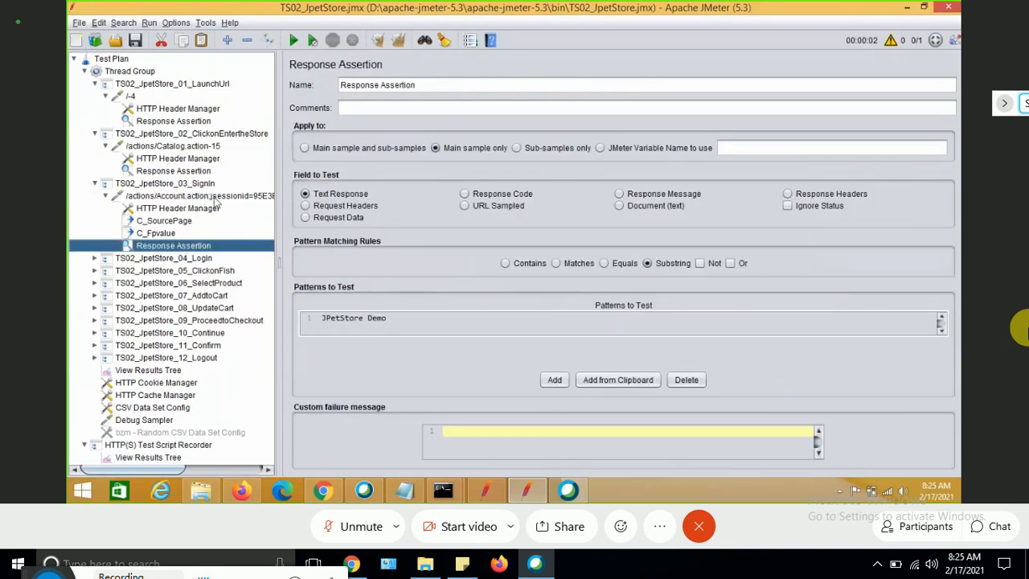
click(153, 371)
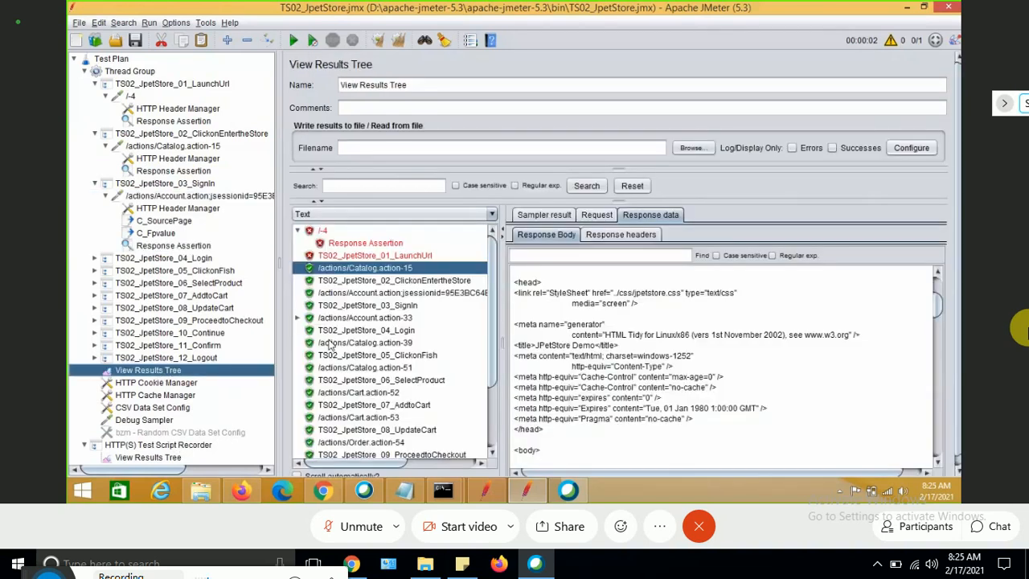
click(433, 294)
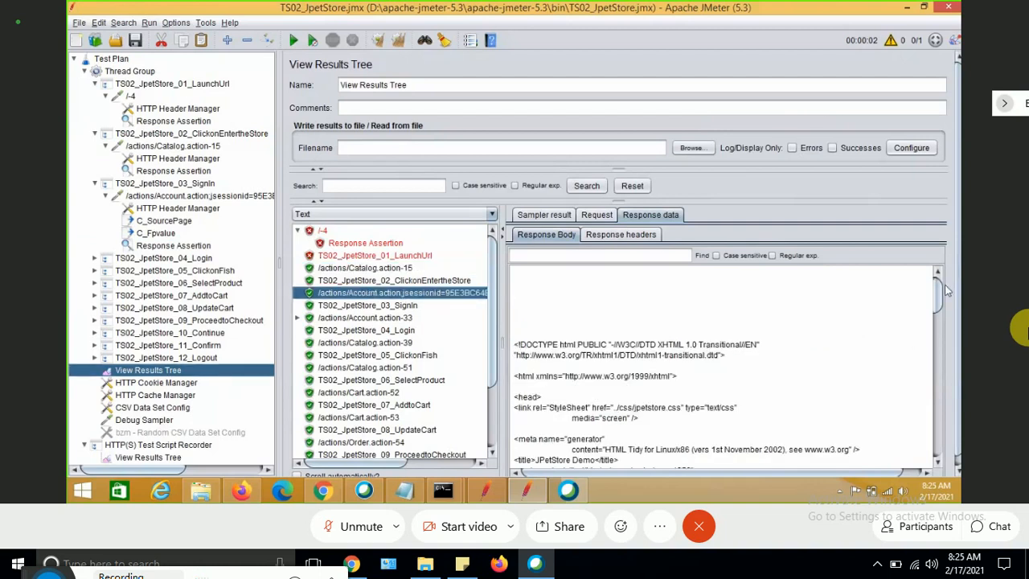
drag(940, 300, 940, 301)
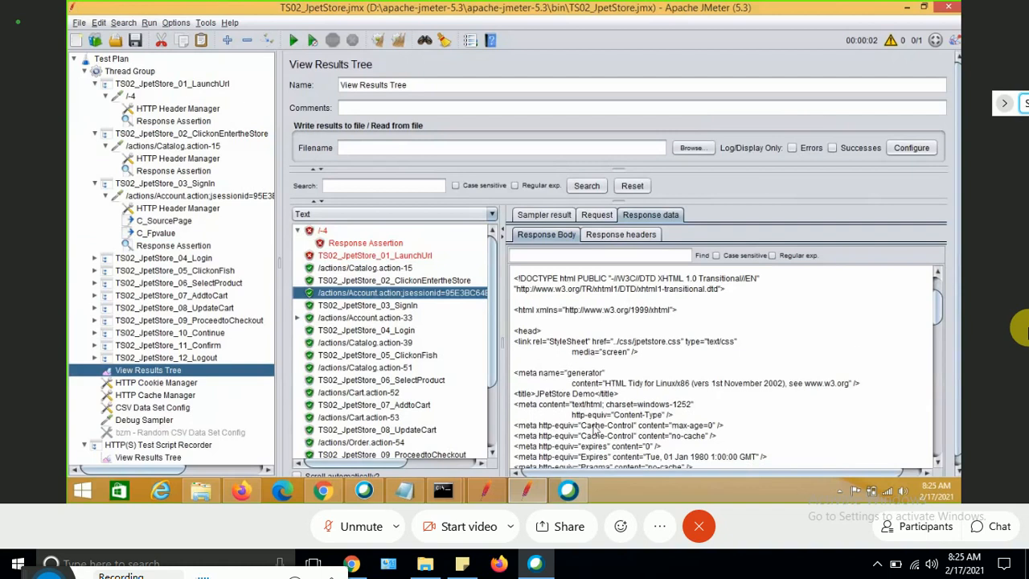
drag(581, 425, 577, 400)
click(577, 400)
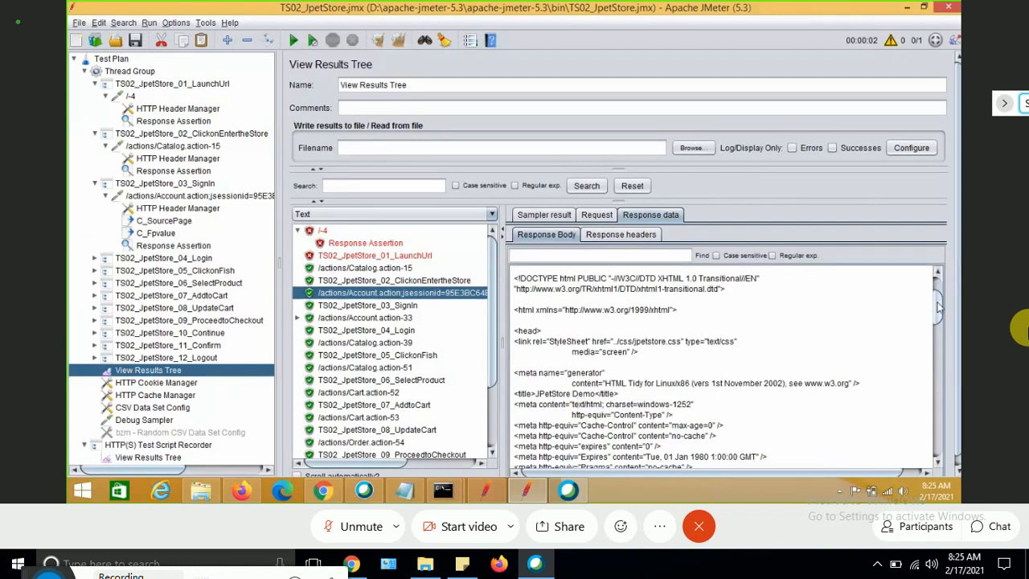
drag(938, 307, 938, 399)
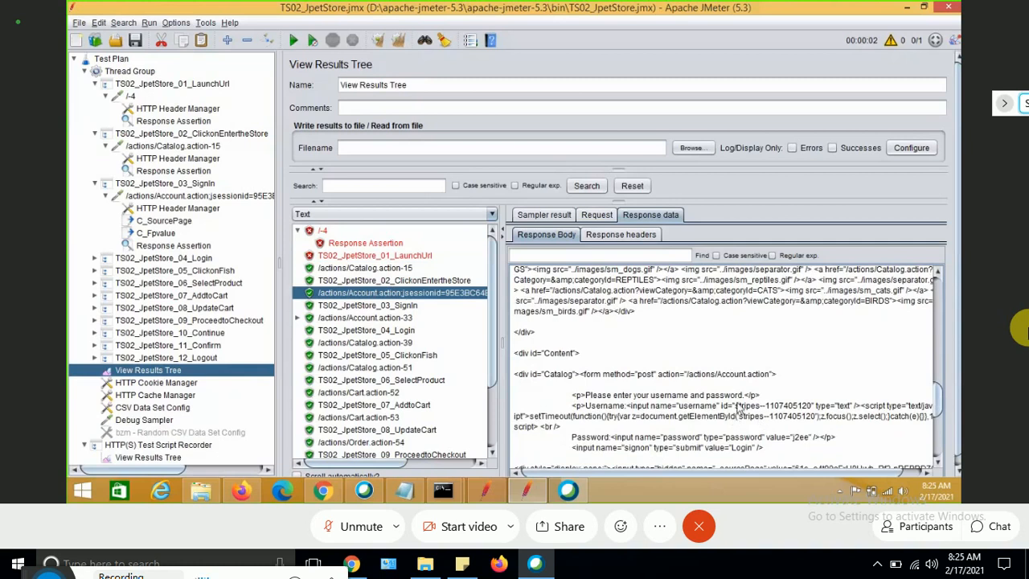
drag(747, 398, 586, 398)
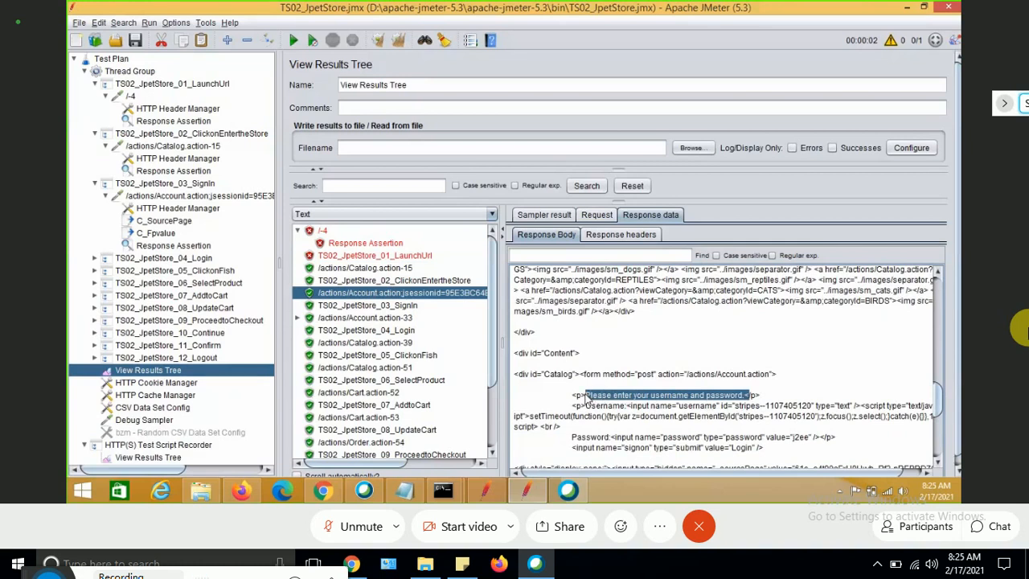
Set the Signin request's assertion pattern to Please enter your username and password.
click(181, 247)
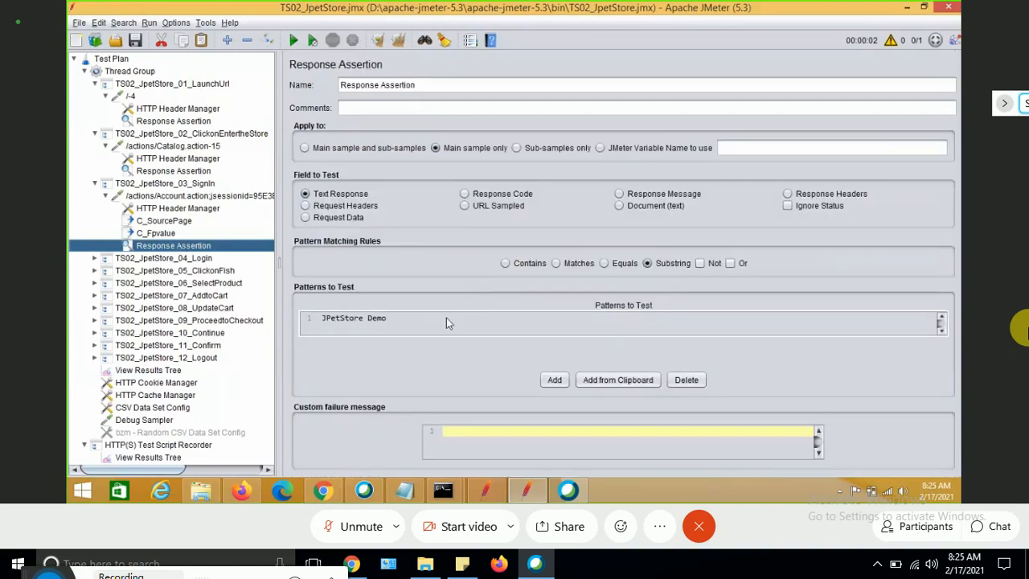
double_click(446, 319)
key(BackSpace)
key(BackSpace)
key(BackSpace)
key(BackSpace)
key(BackSpace)
key(BackSpace)
key(BackSpace)
key(BackSpace)
key(BackSpace)
key(BackSpace)
key(BackSpace)
key(BackSpace)
key(BackSpace)
key(BackSpace)
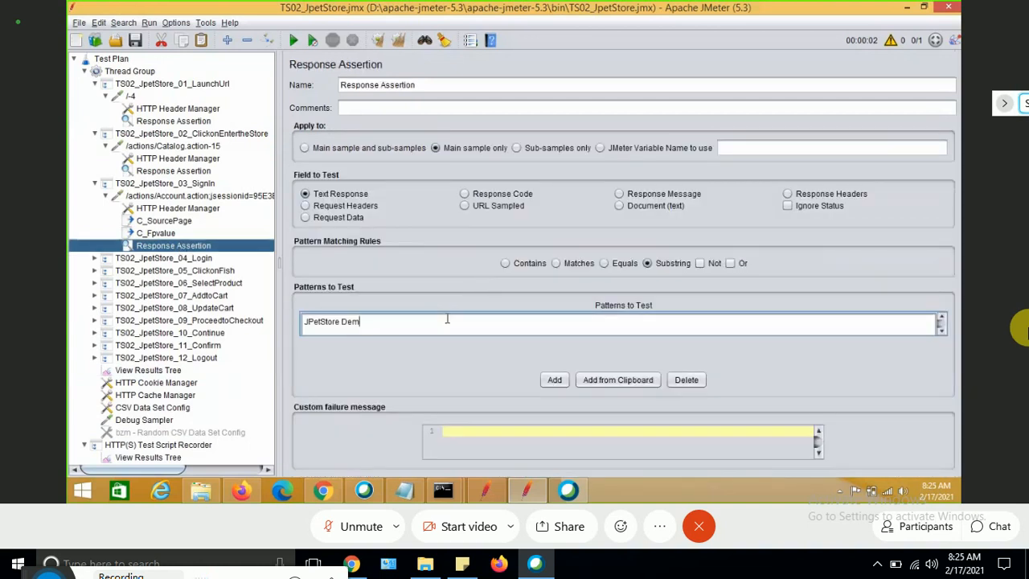
key(ctrl+v)
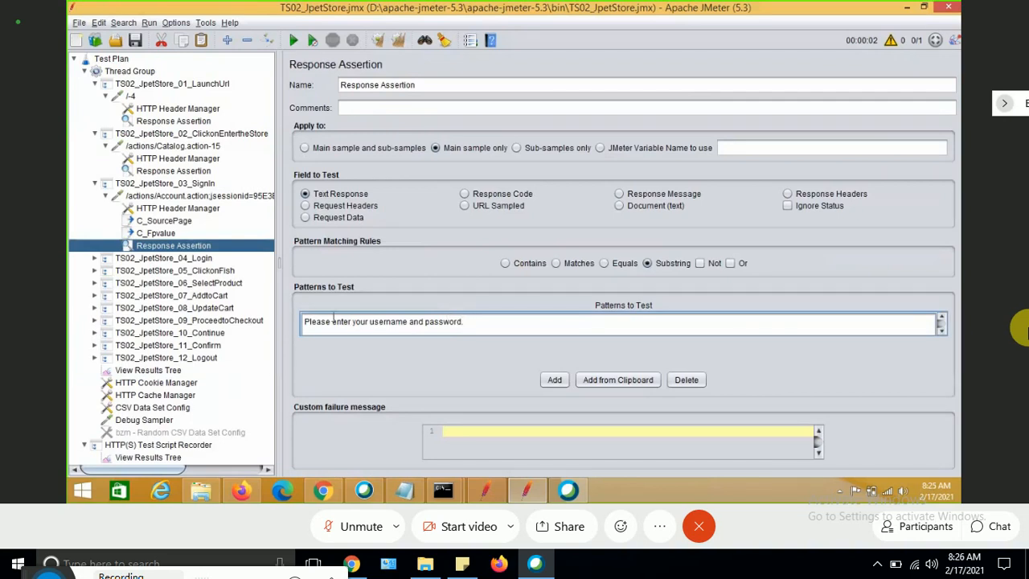
click(237, 381)
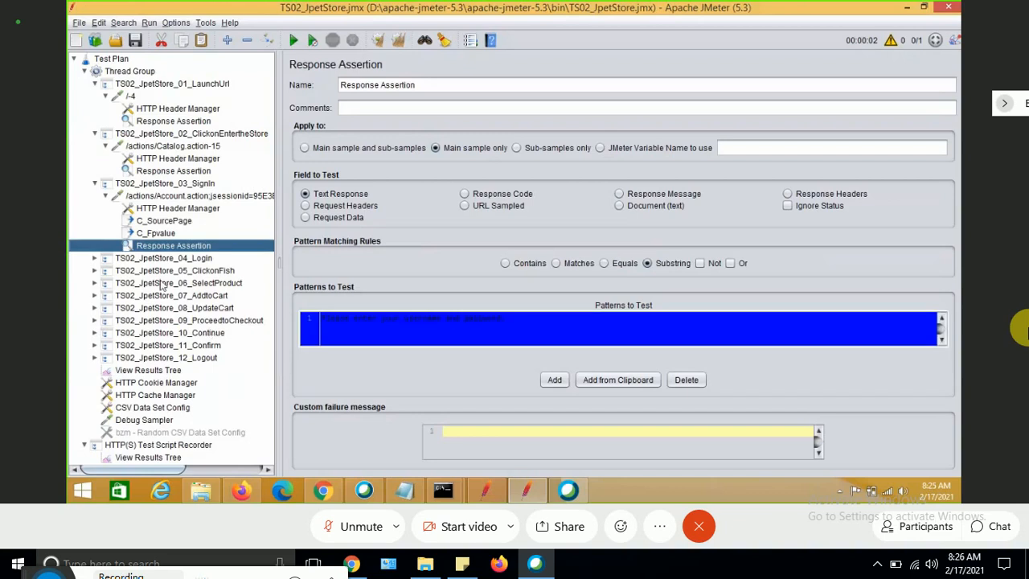
Open the Response Assertion under the /actions/Account.action-33 request in TS02_JpetStore_04_Login.
click(94, 258)
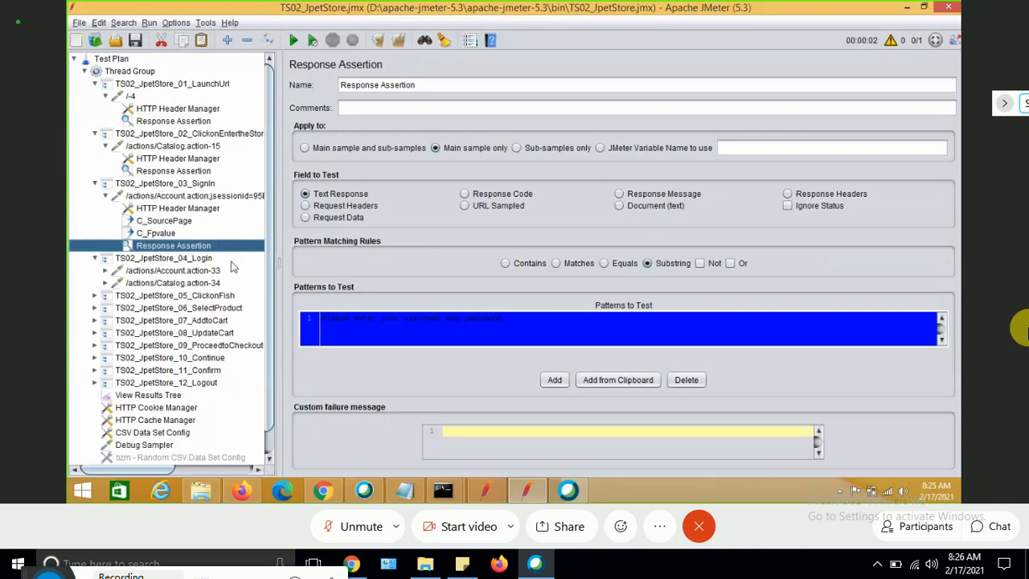
click(172, 234)
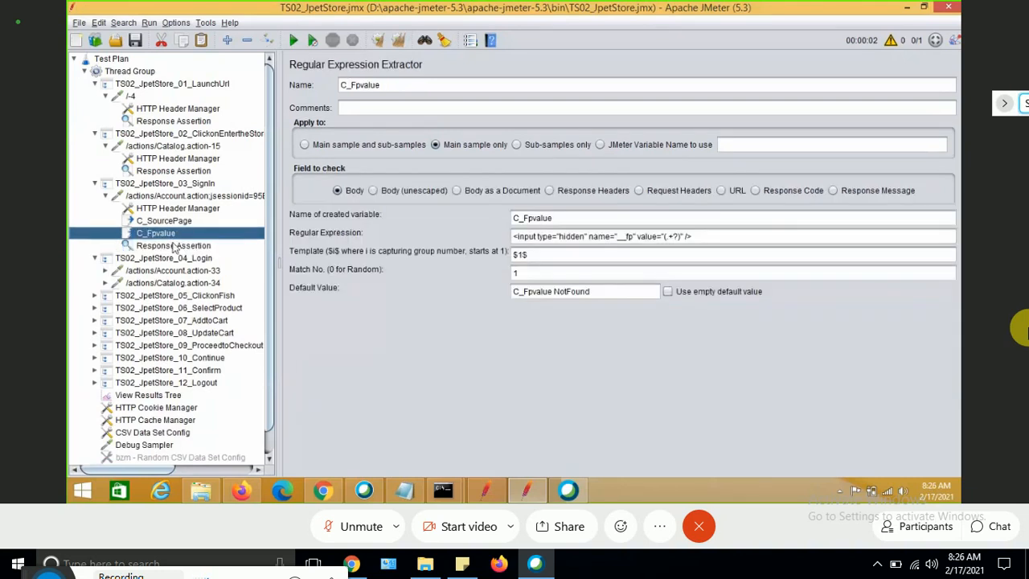
click(174, 246)
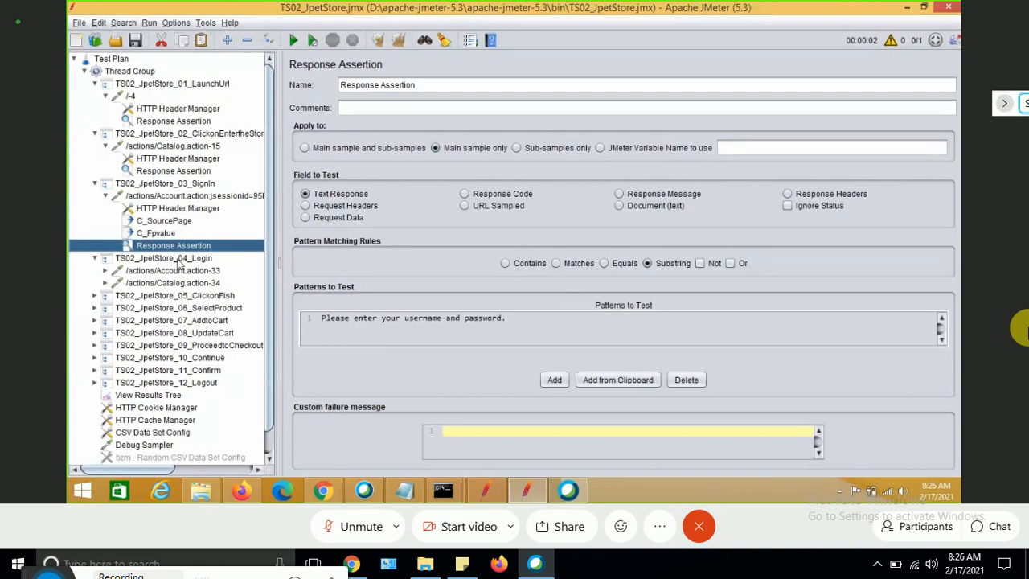
click(181, 271)
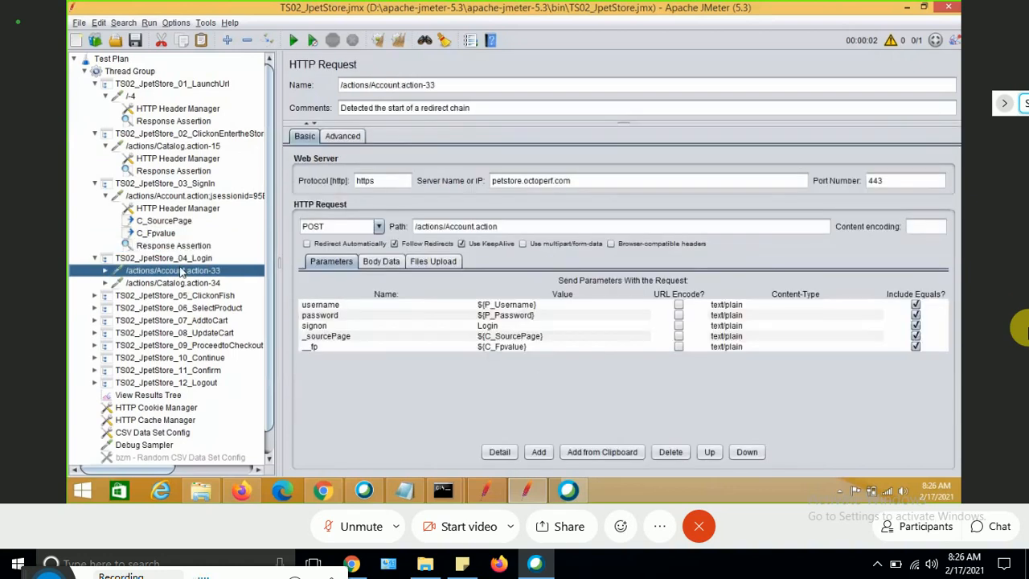
click(104, 271)
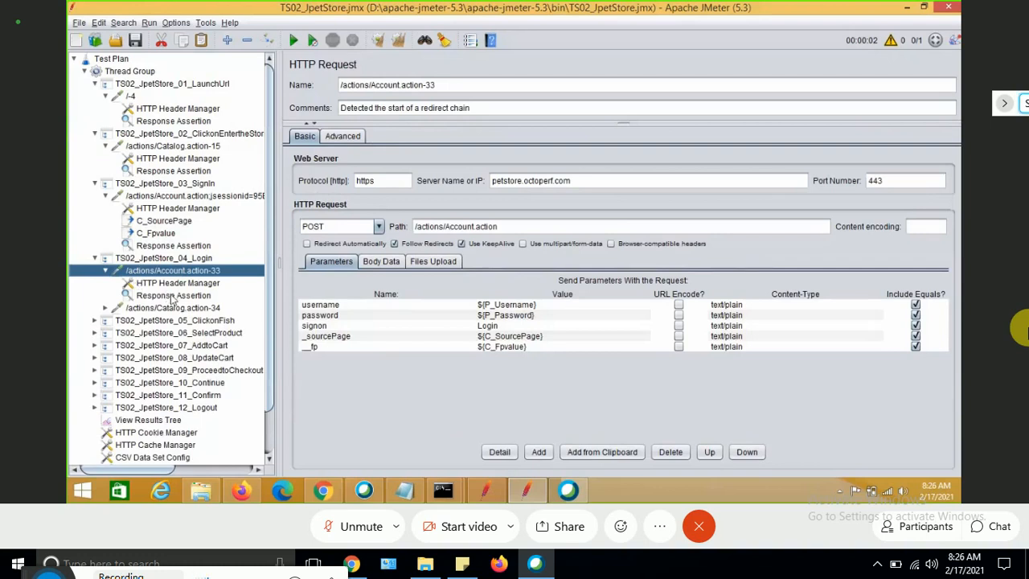
click(173, 296)
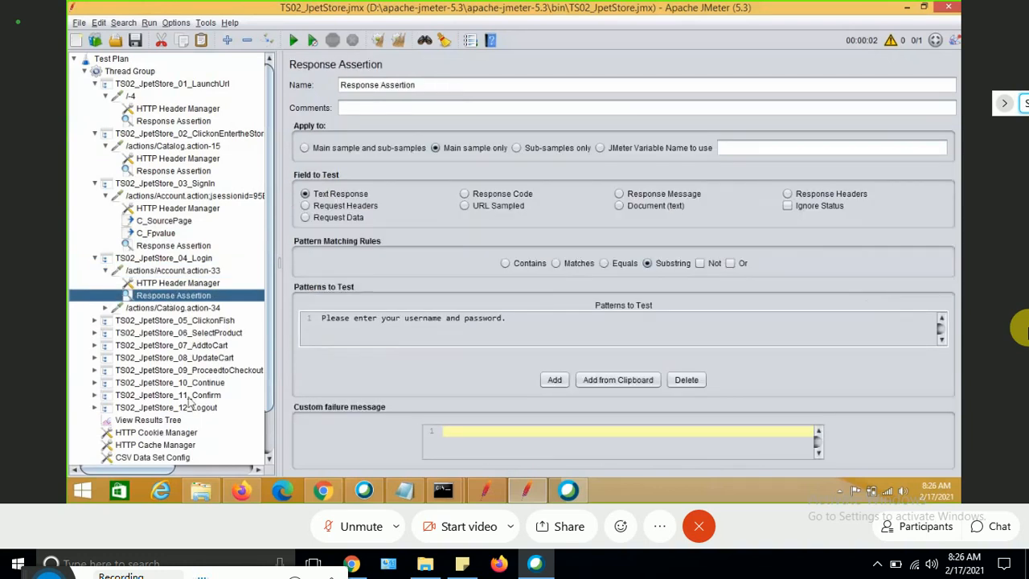
Inspect the /actions/Account.action-33 sample and its sub-sample in View Results Tree.
click(159, 421)
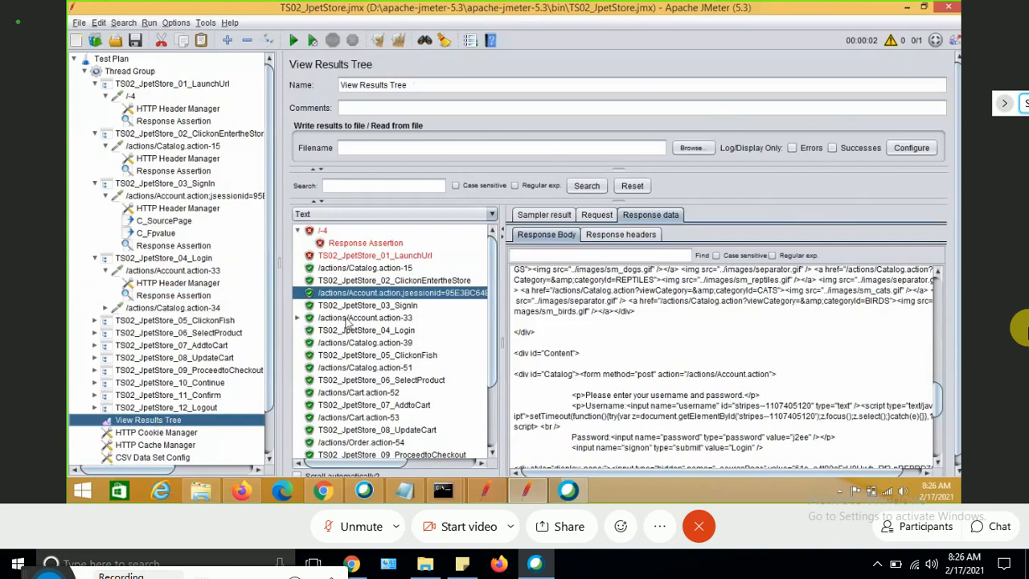
click(298, 318)
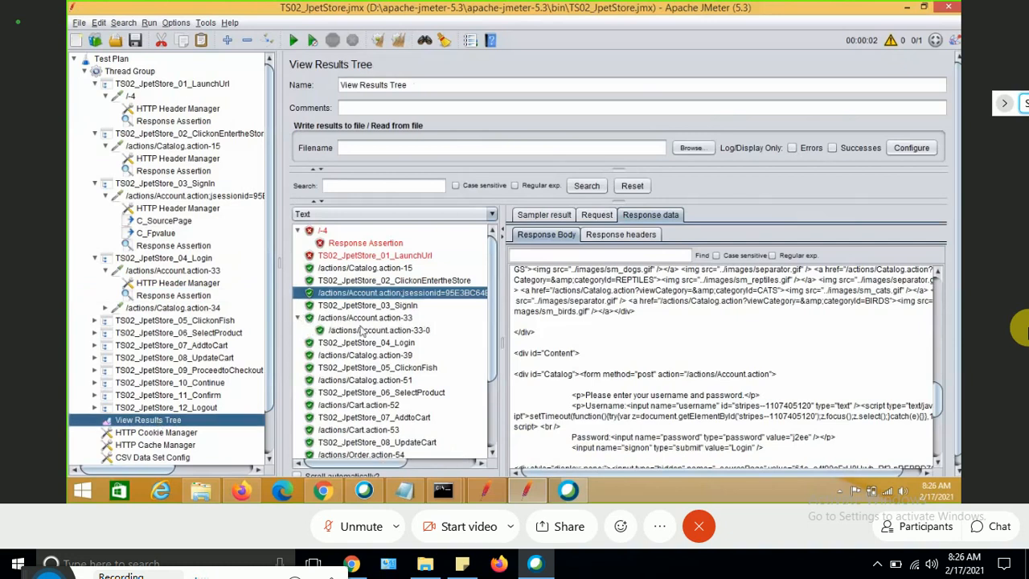
click(363, 331)
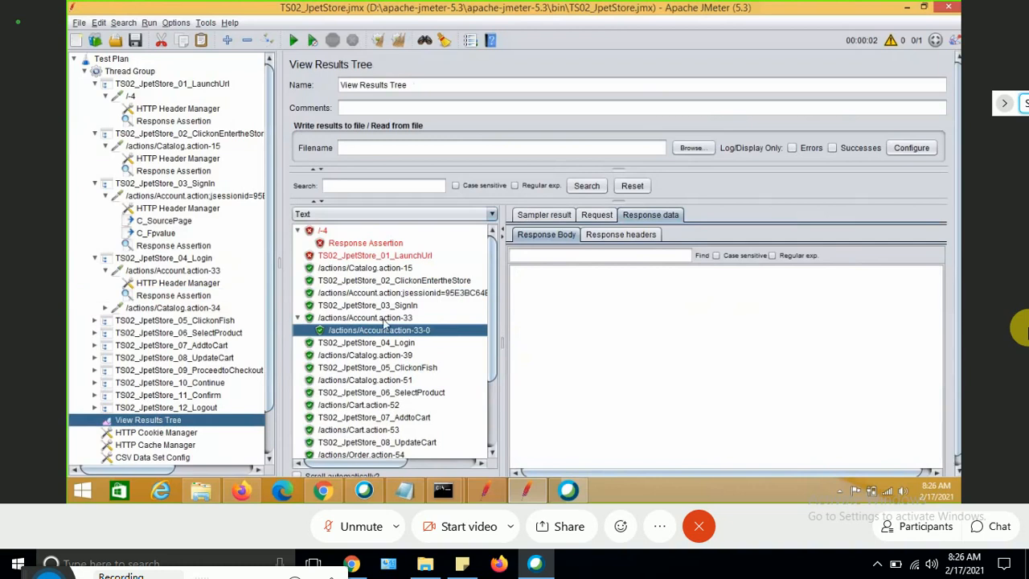
click(384, 320)
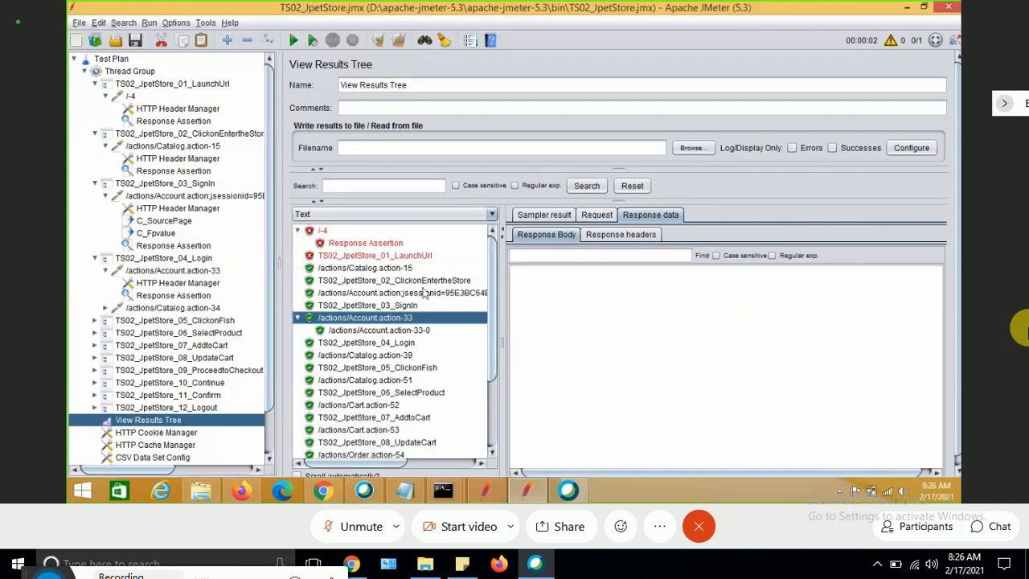
click(404, 330)
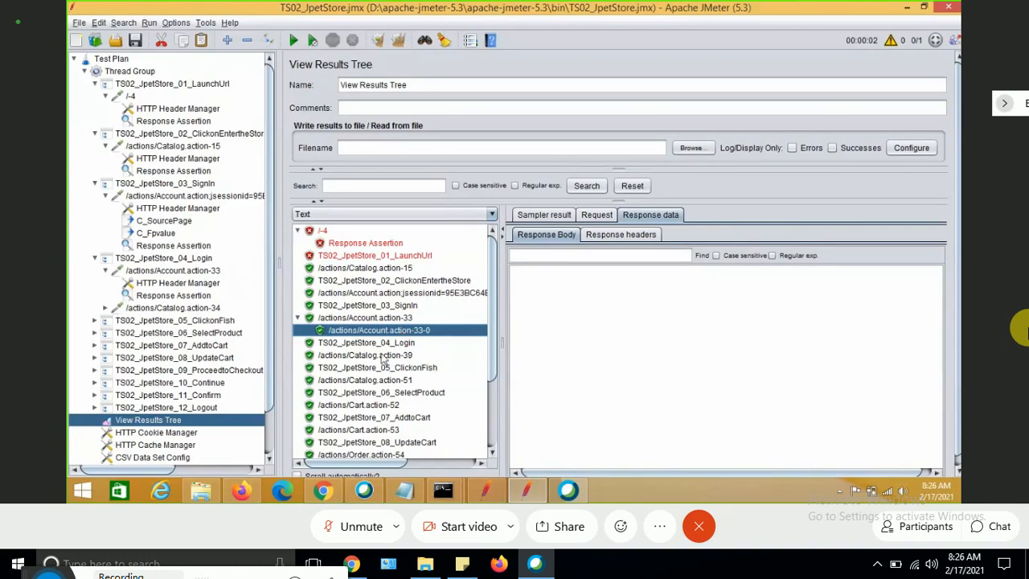
click(380, 321)
click(378, 332)
Clear the results and disable the Response Assertion under the /actions/Account.action-33 request.
click(376, 42)
click(188, 296)
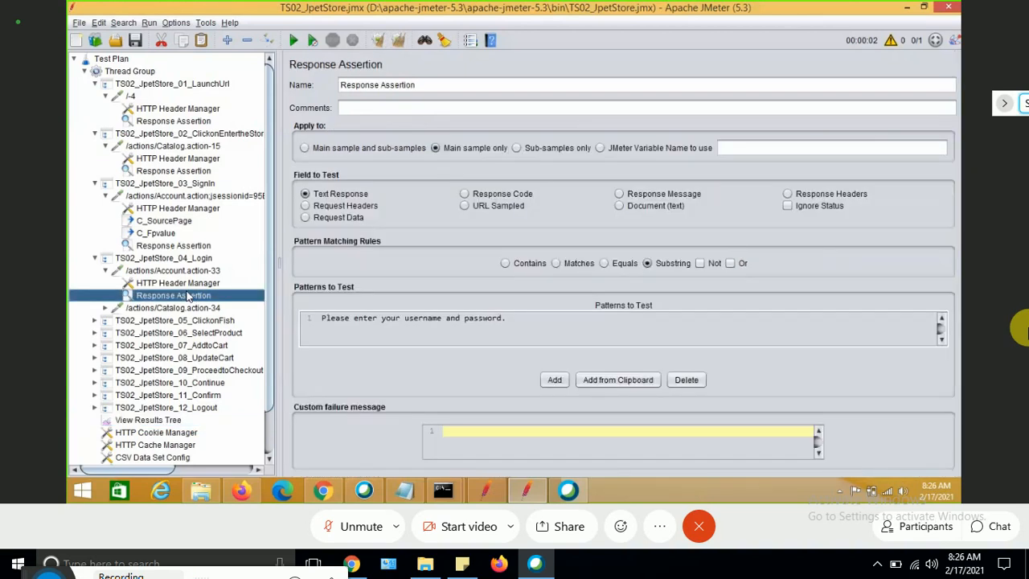
right_click(187, 296)
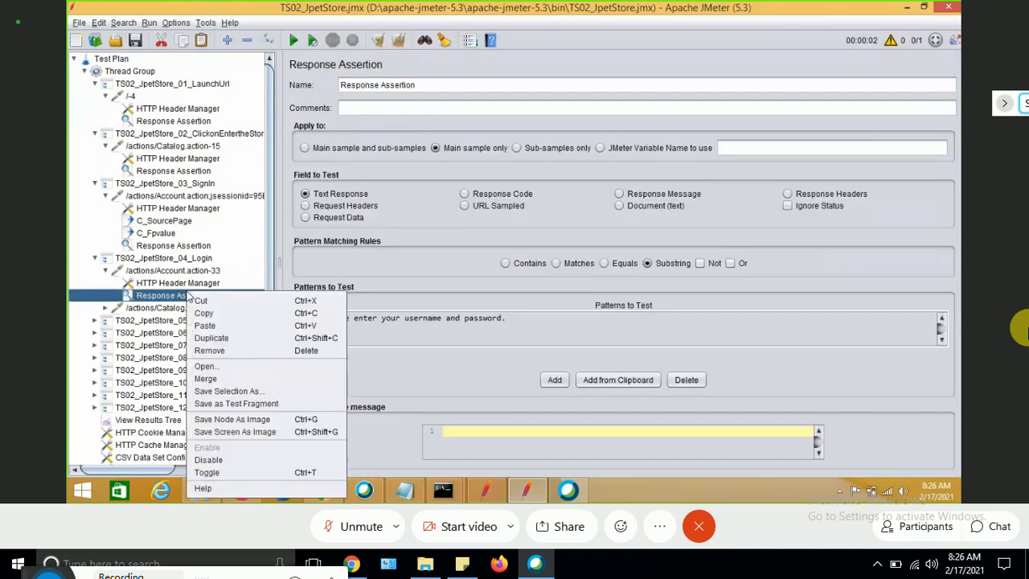
click(222, 463)
Switch the View Results Tree renderer to Browser and select the /actions/Account.action-33 sub-sample.
click(152, 420)
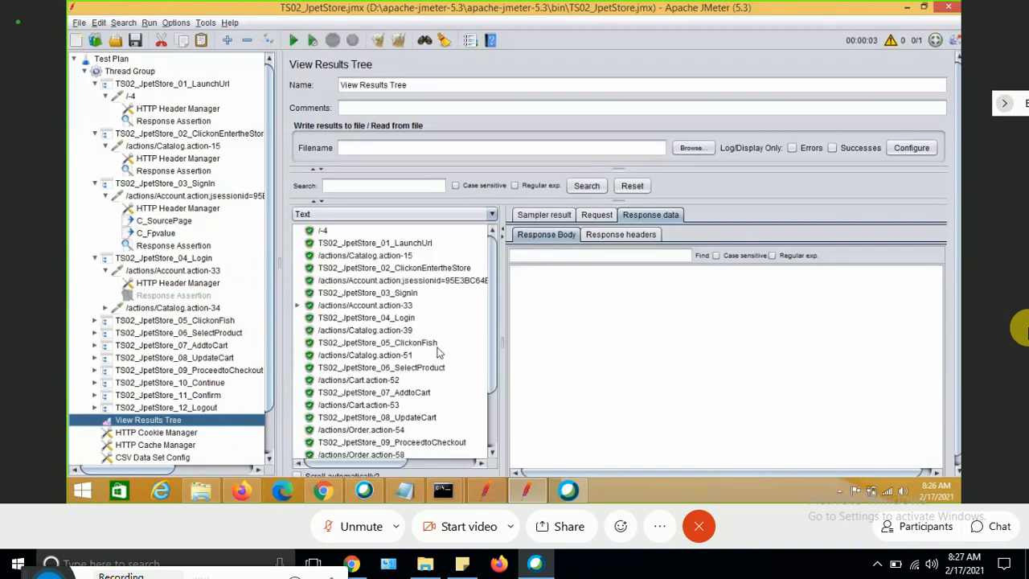
click(386, 307)
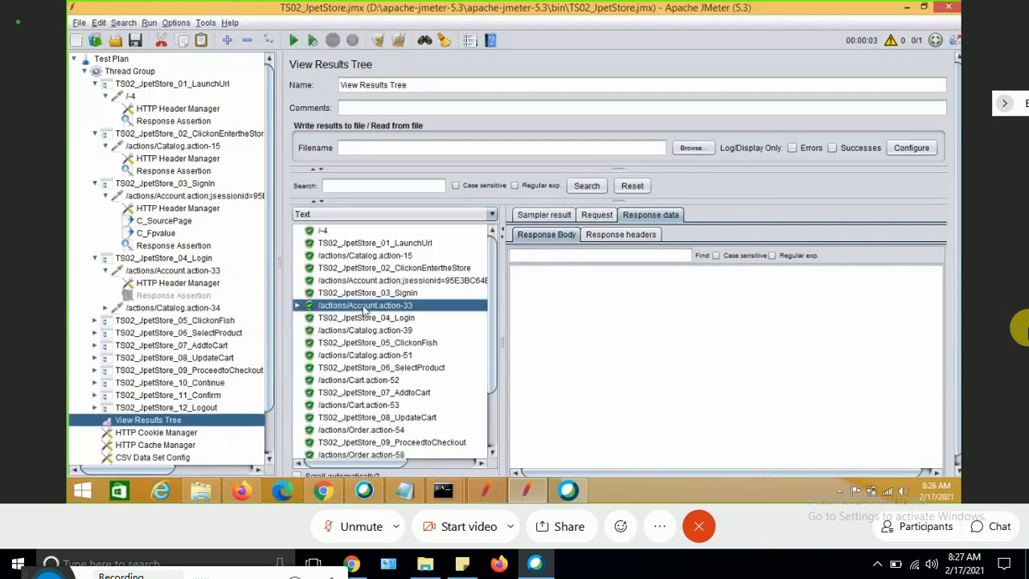
click(296, 307)
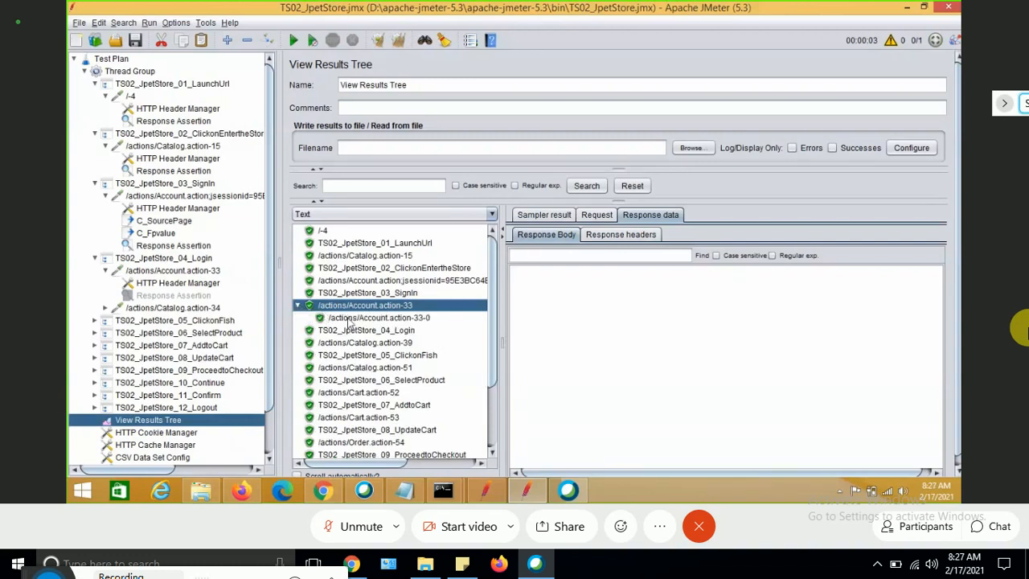
click(351, 317)
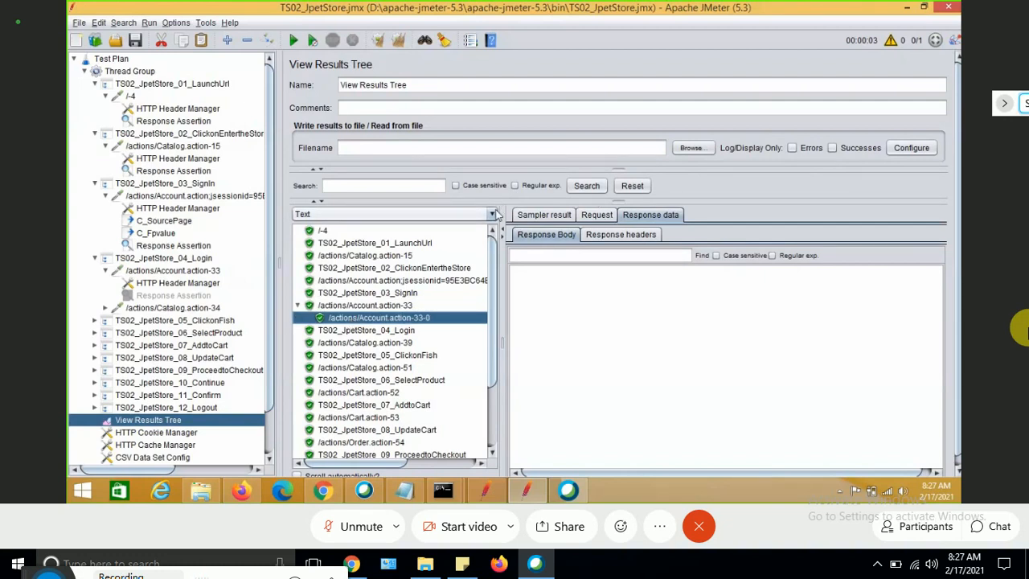
click(492, 214)
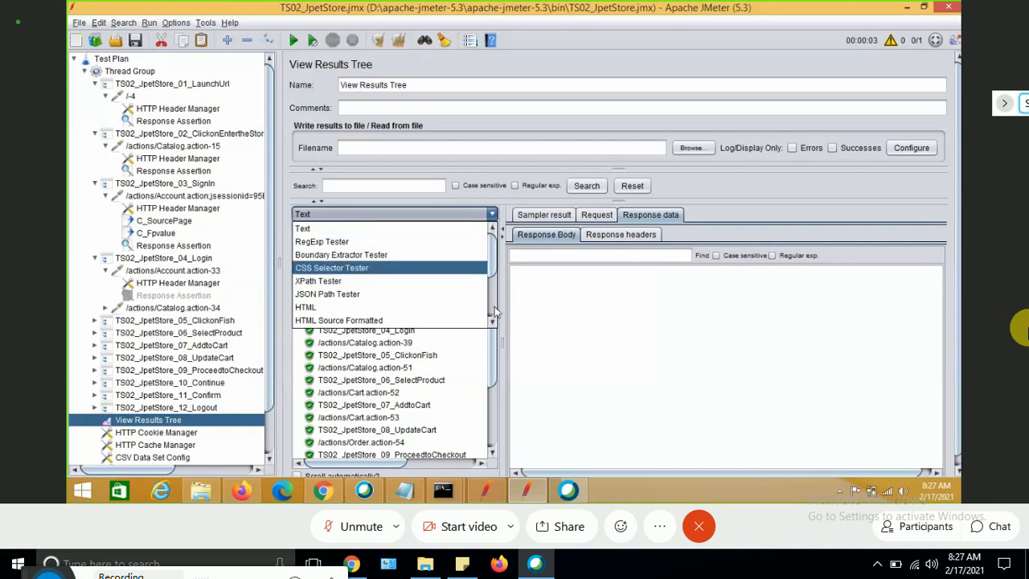
scroll(496, 300, down, 2)
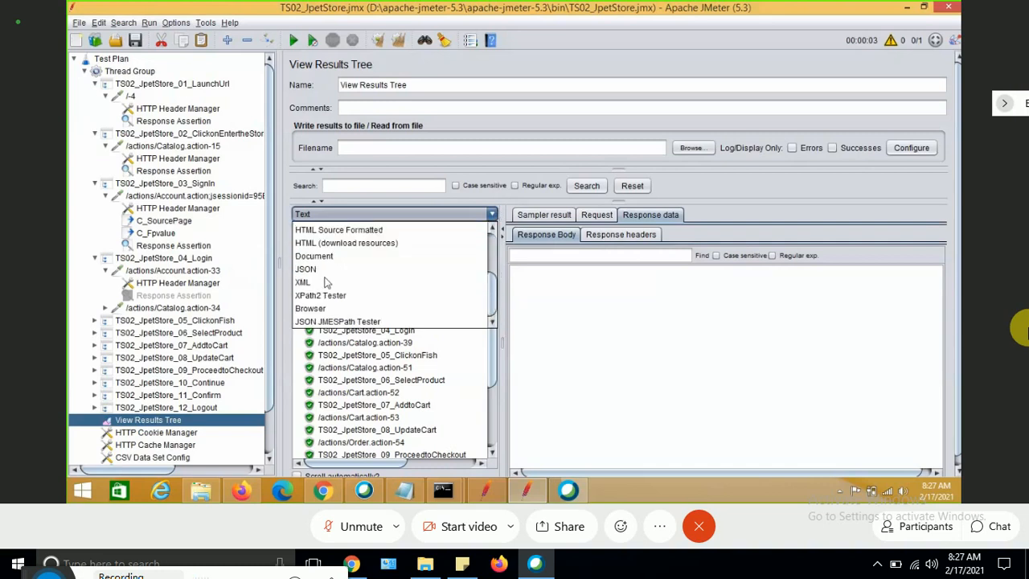
click(324, 309)
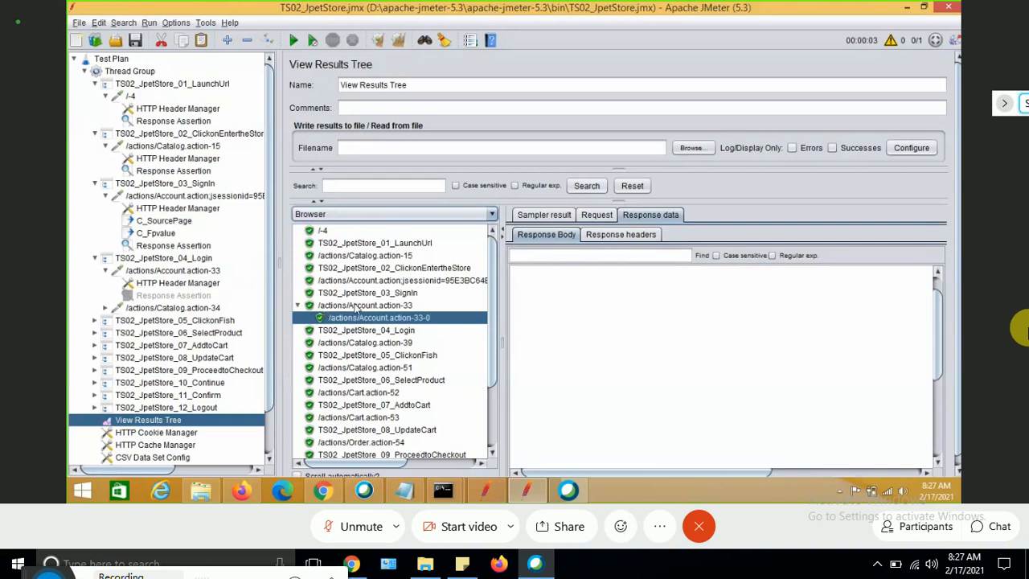
Review the rendered responses of the Signin, Login and Order samples in View Results Tree.
double_click(356, 306)
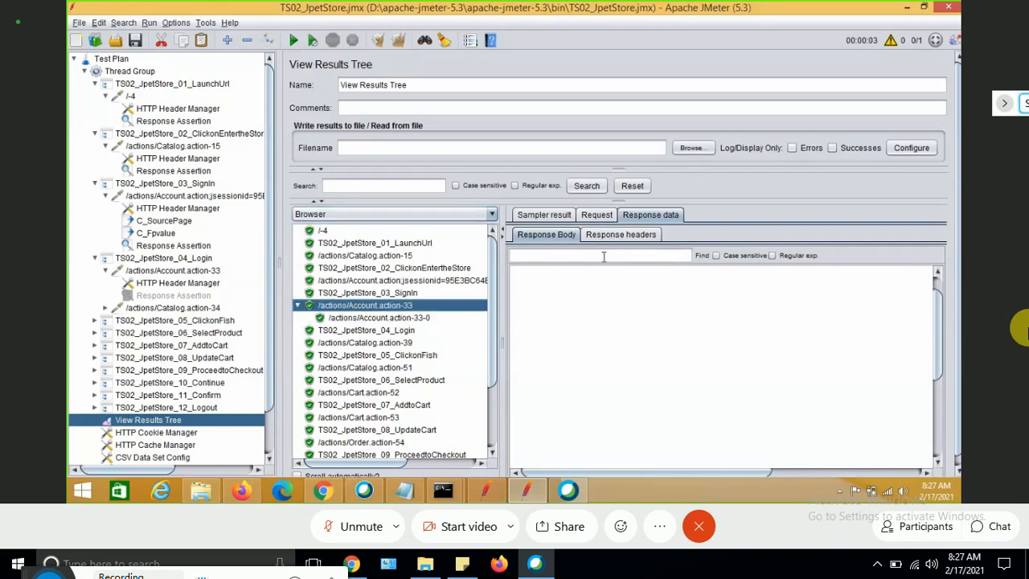
click(381, 330)
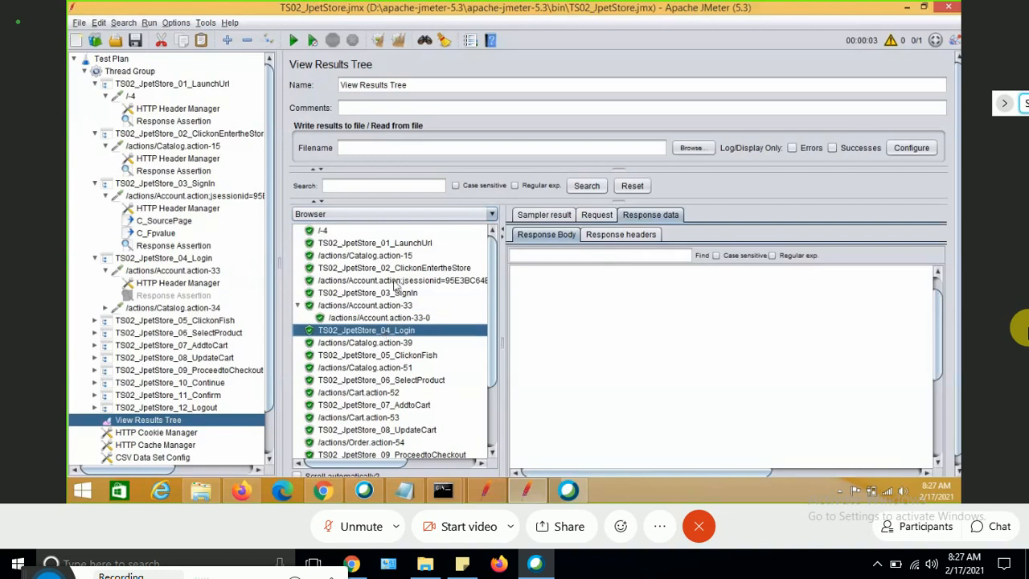
click(395, 281)
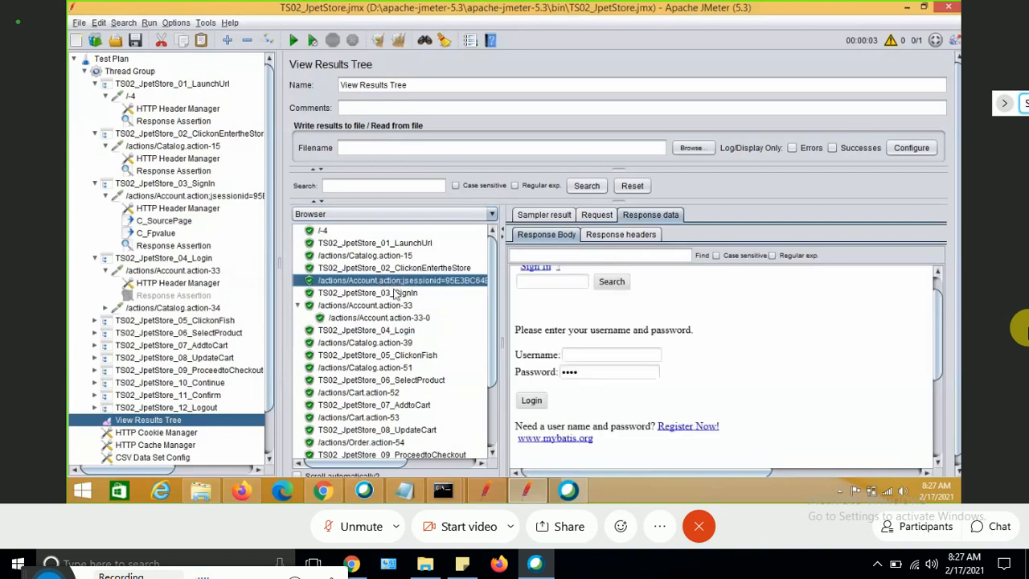
click(395, 295)
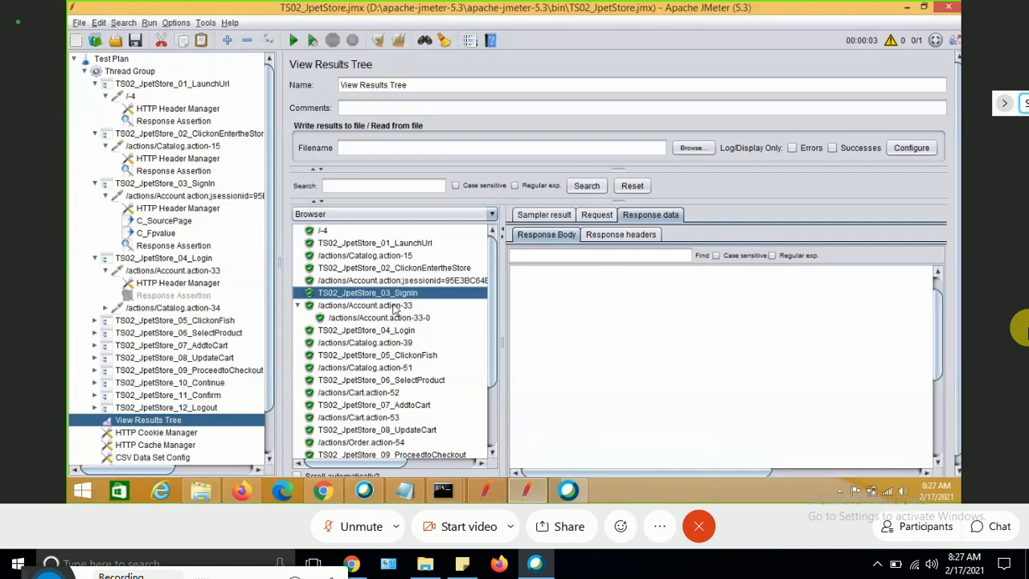
click(397, 318)
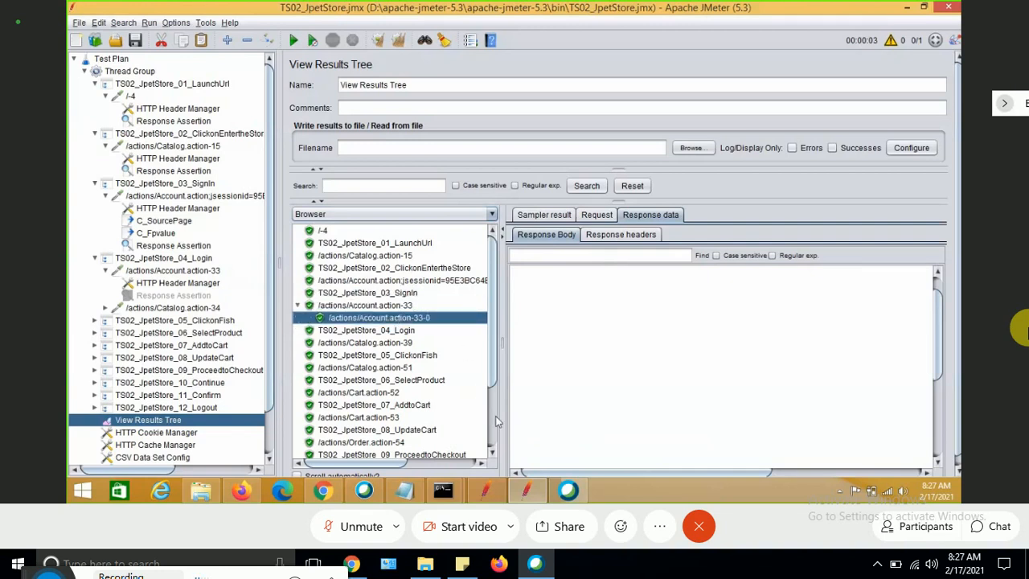
scroll(496, 421, down, 3)
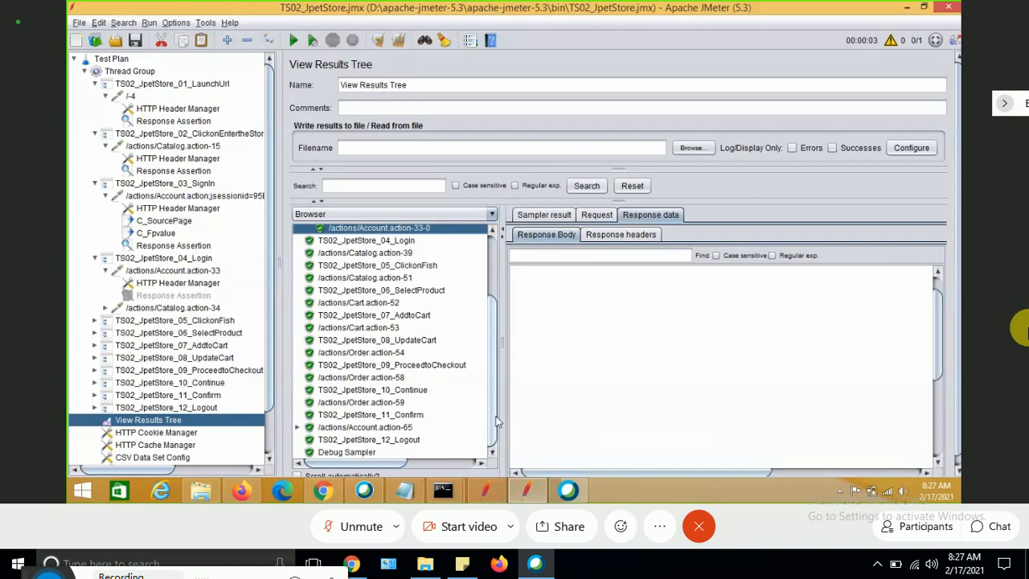
click(365, 402)
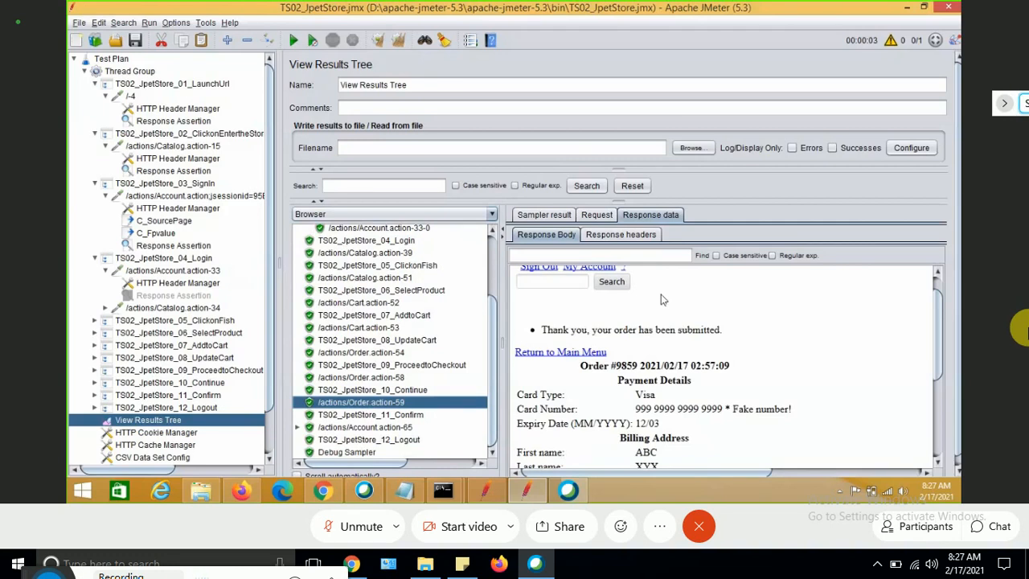
click(396, 241)
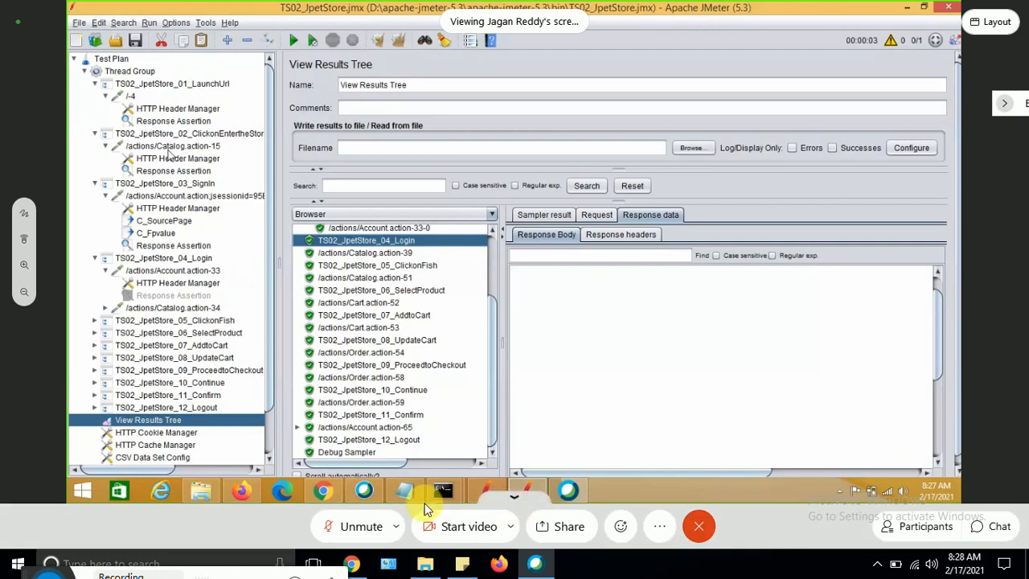
click(348, 529)
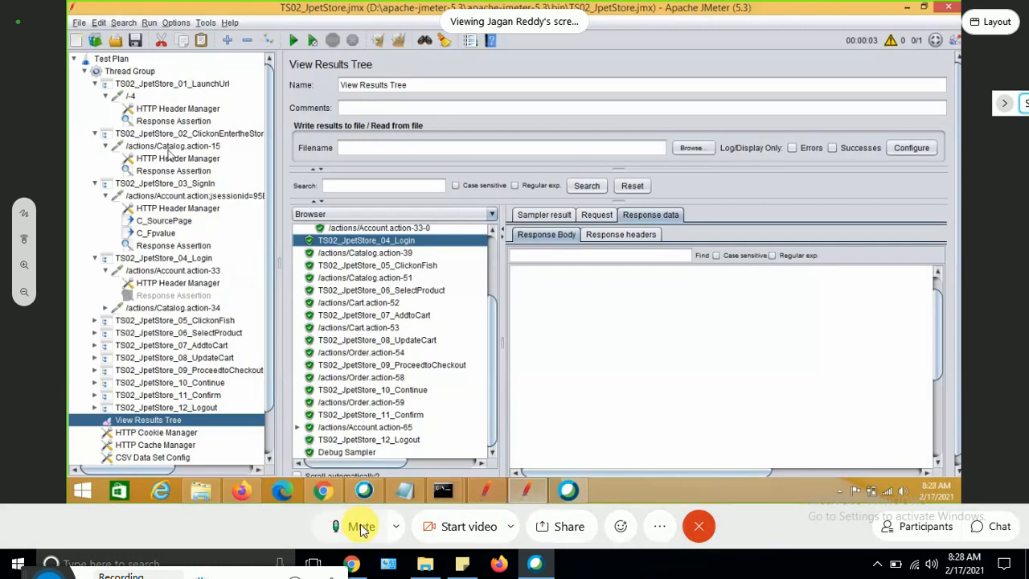
click(349, 528)
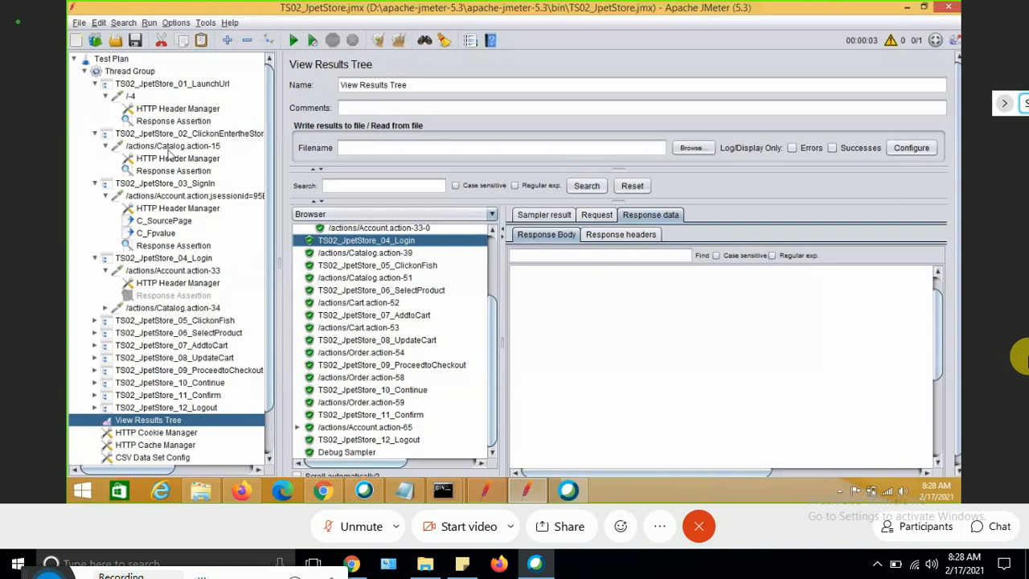
right_click(143, 72)
mouse_move(241, 81)
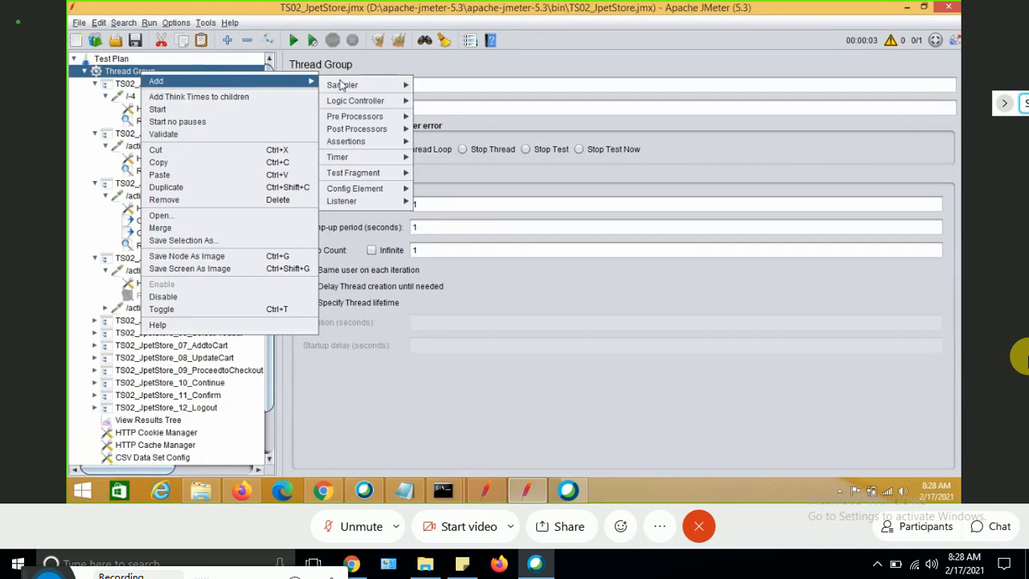
mouse_move(344, 87)
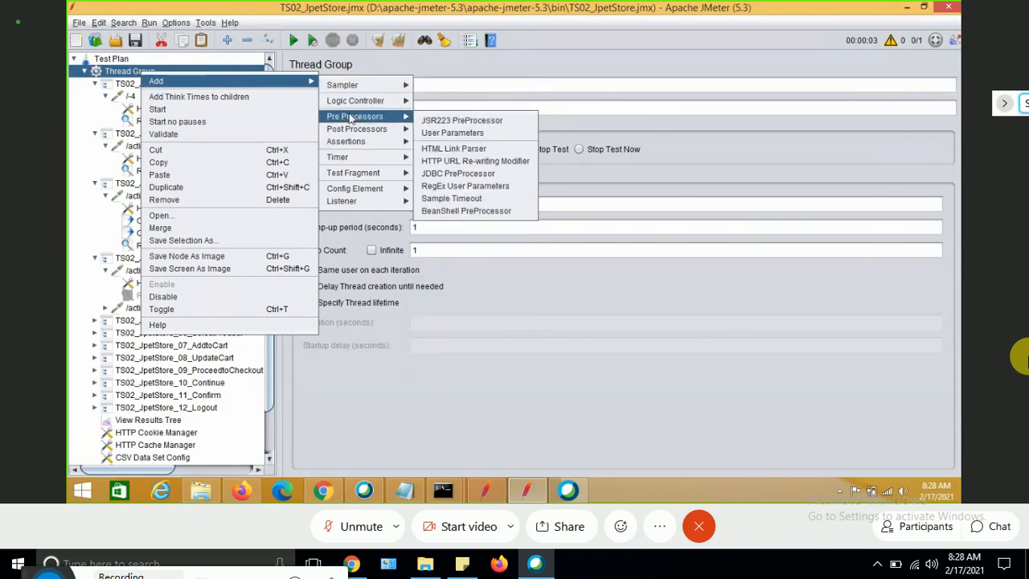
mouse_move(350, 129)
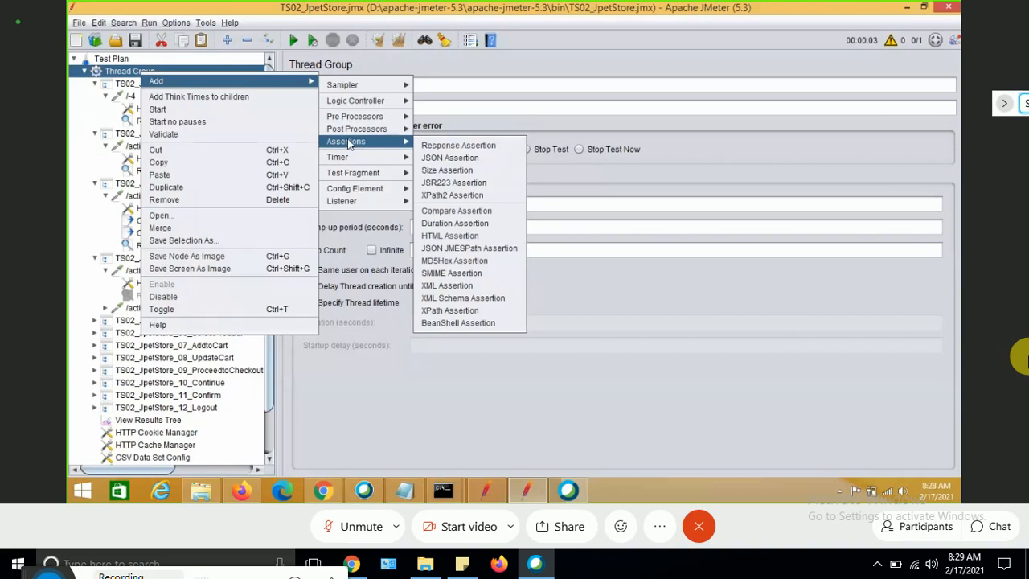
mouse_move(349, 191)
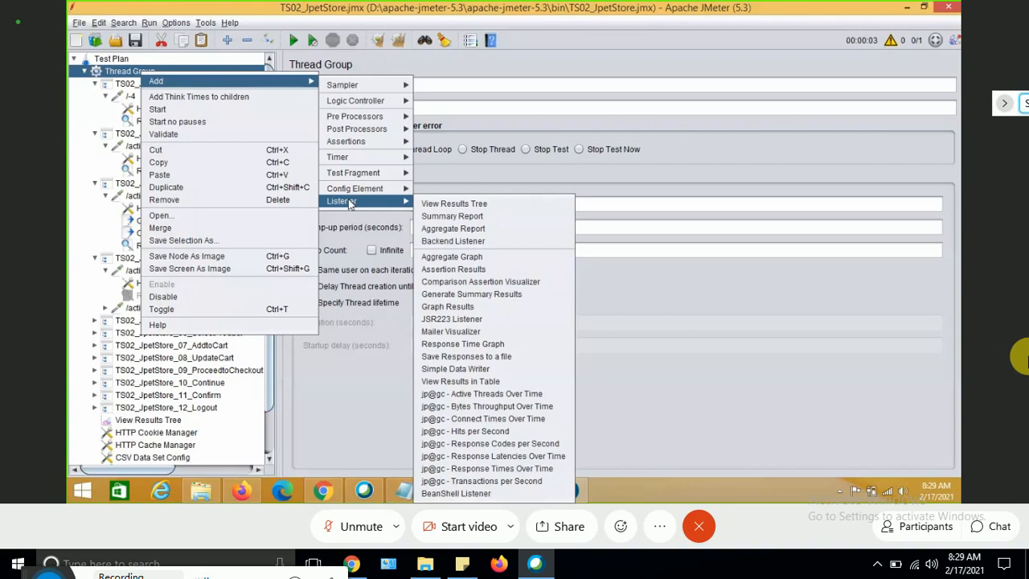
mouse_move(349, 161)
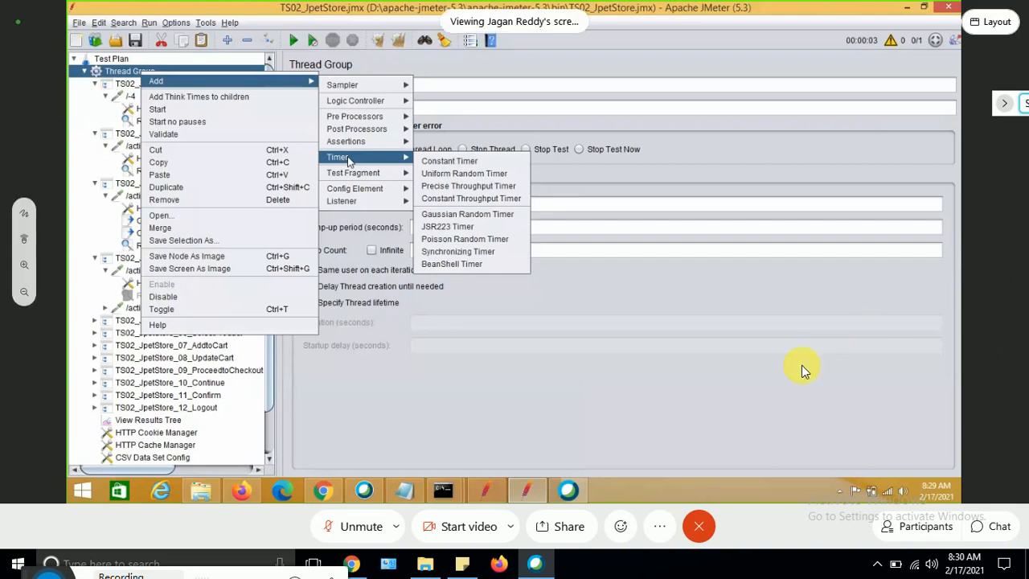
click(341, 527)
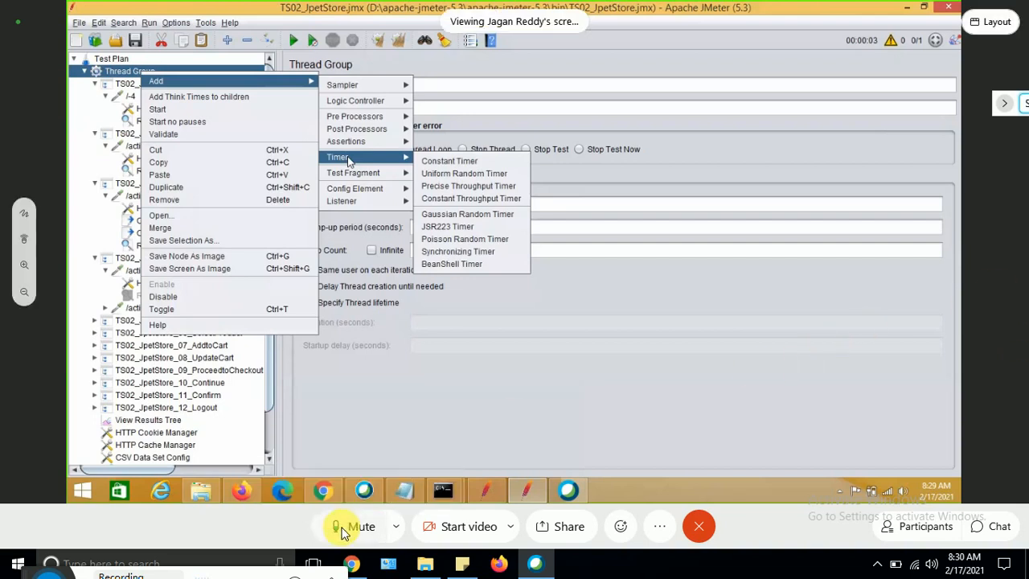
click(341, 527)
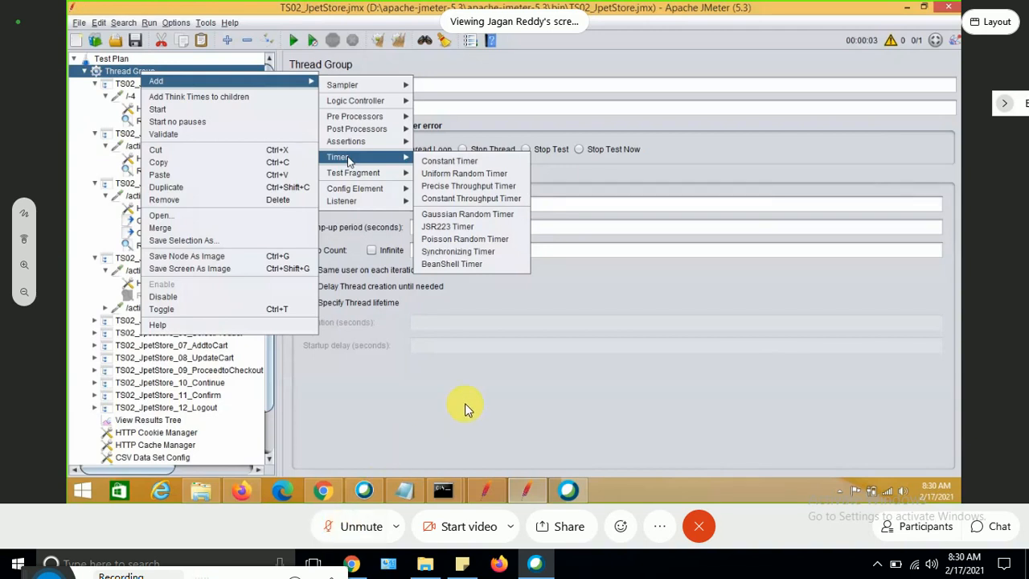
click(359, 531)
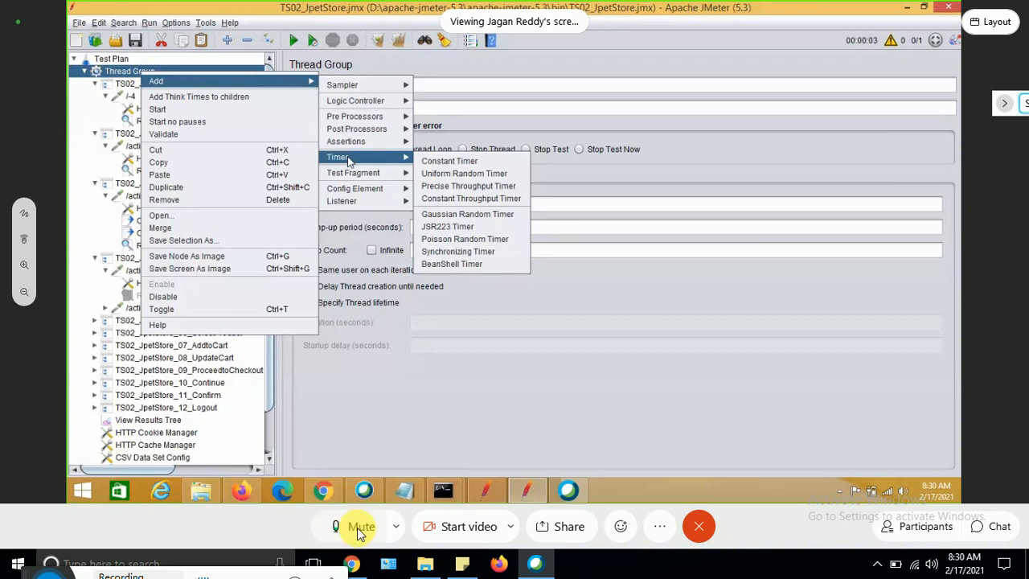
click(360, 531)
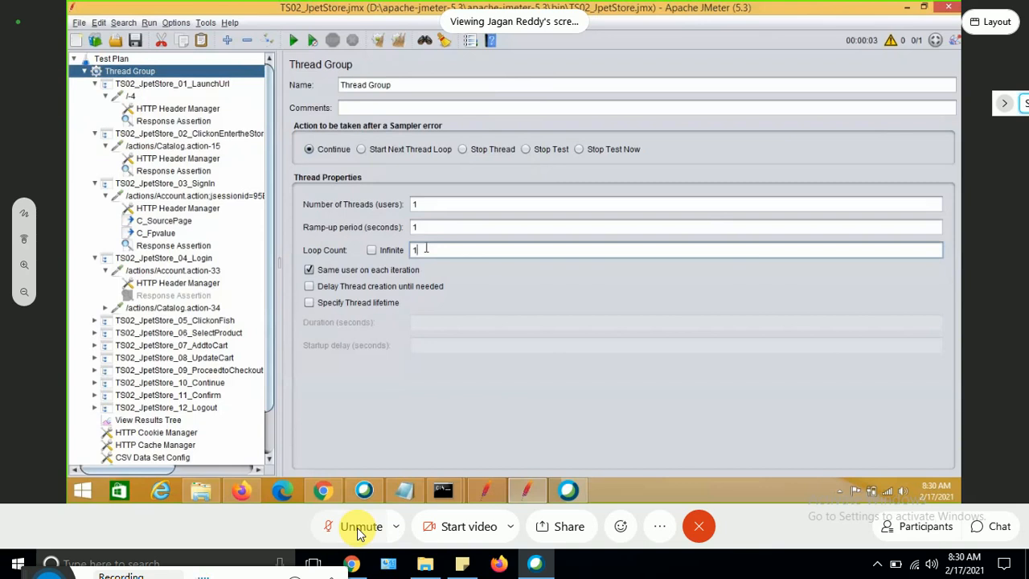
Set the Thread Group's loop count to 2.
key(BackSpace)
text(2)
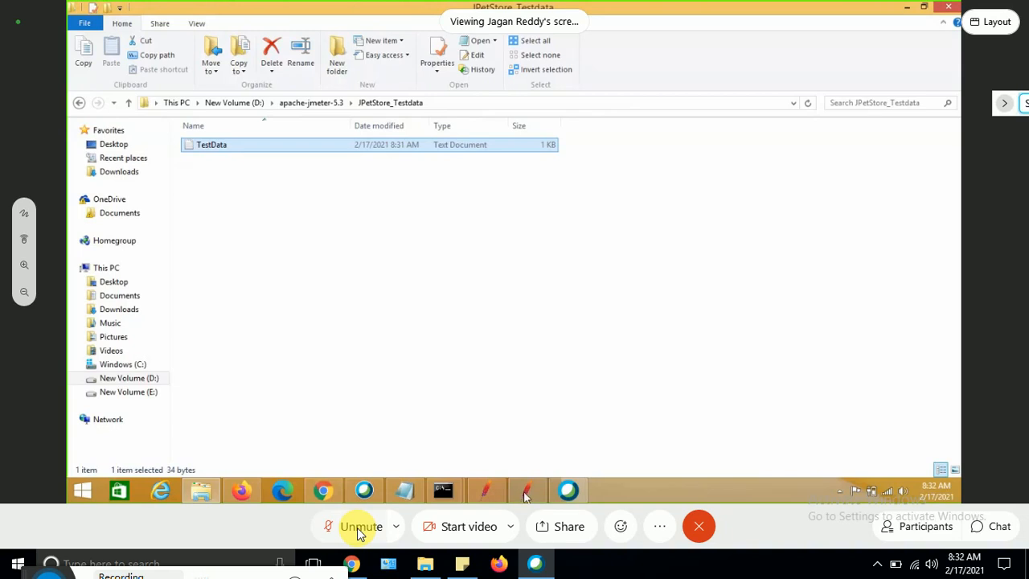
click(523, 496)
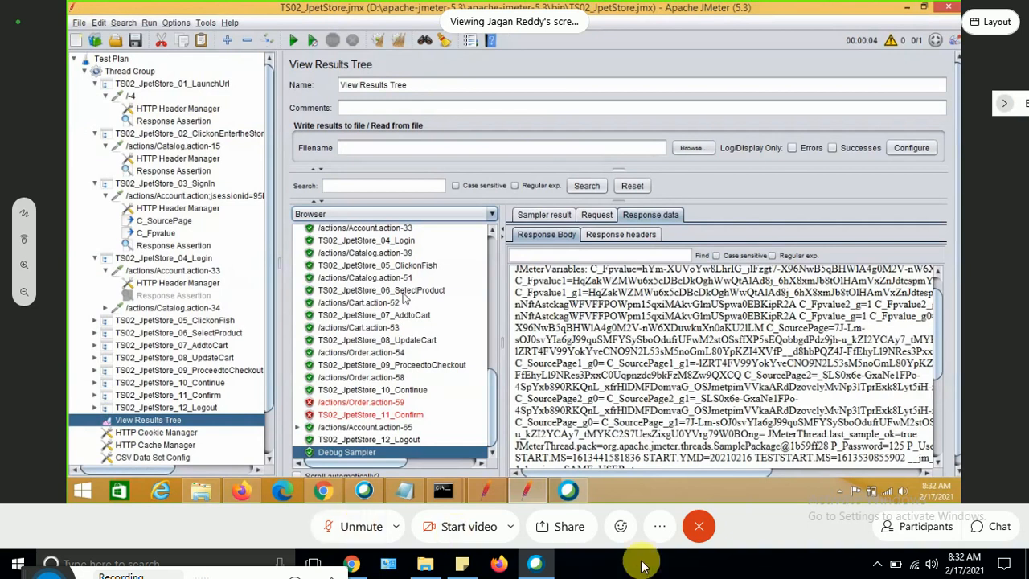
click(908, 528)
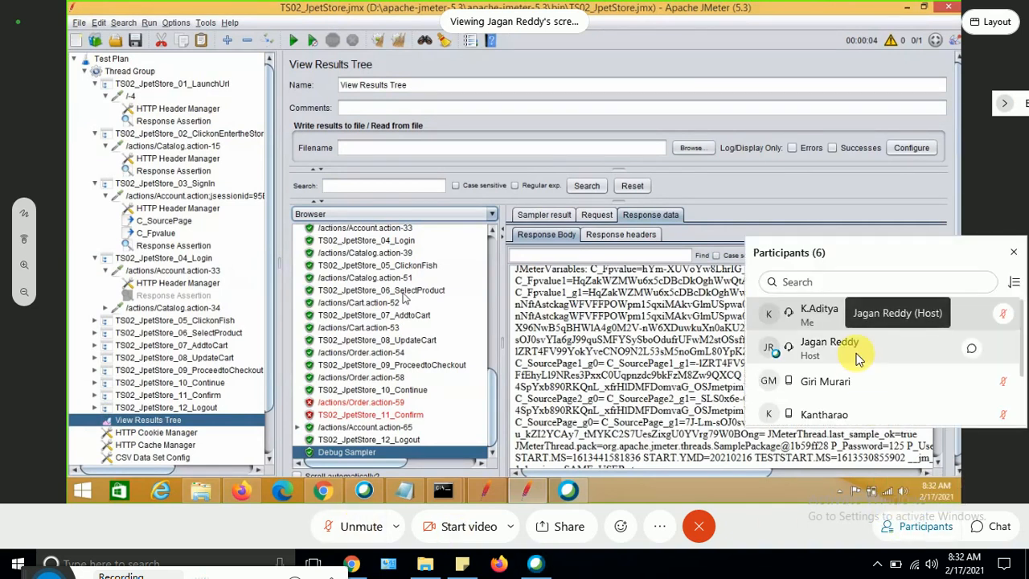
click(1014, 251)
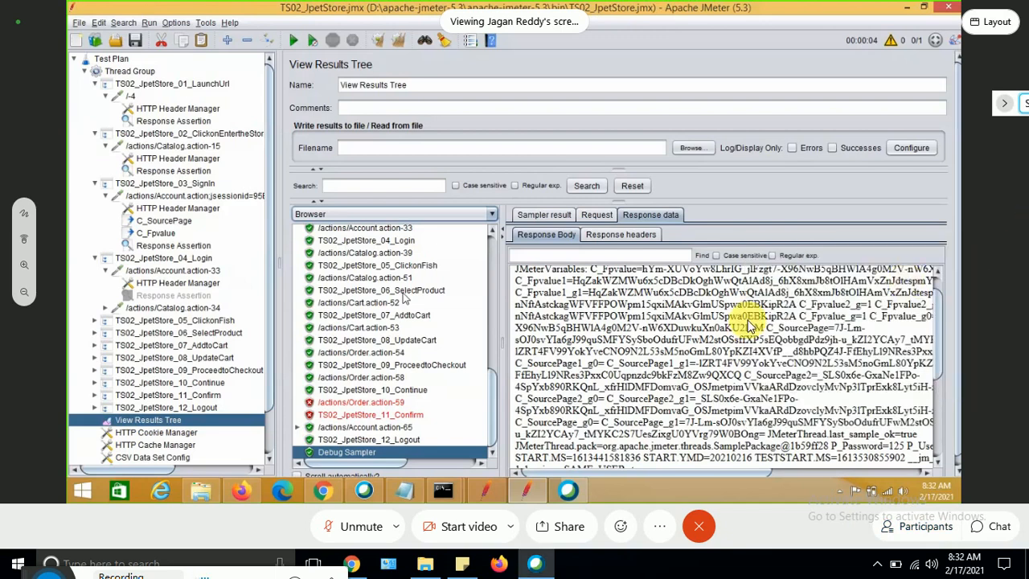